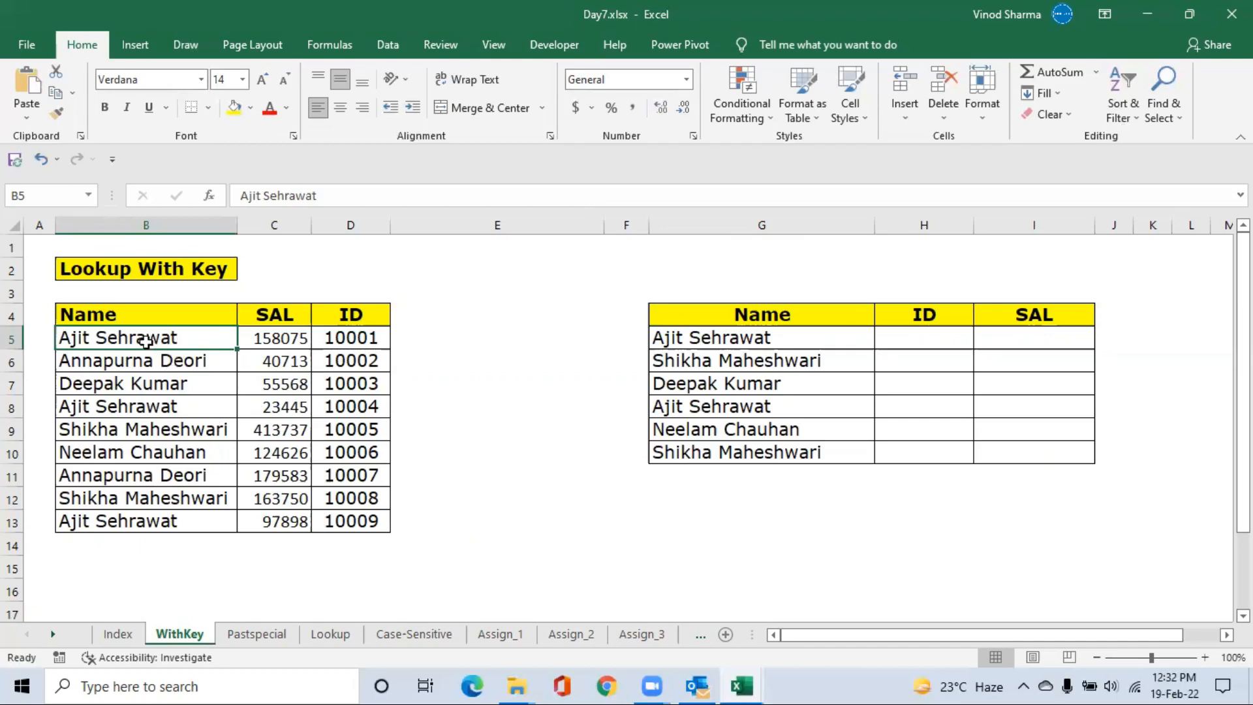
Examine the source table's Name, SAL and ID columns and the empty ID and SAL cells of the lookup table.
left_click(269, 340)
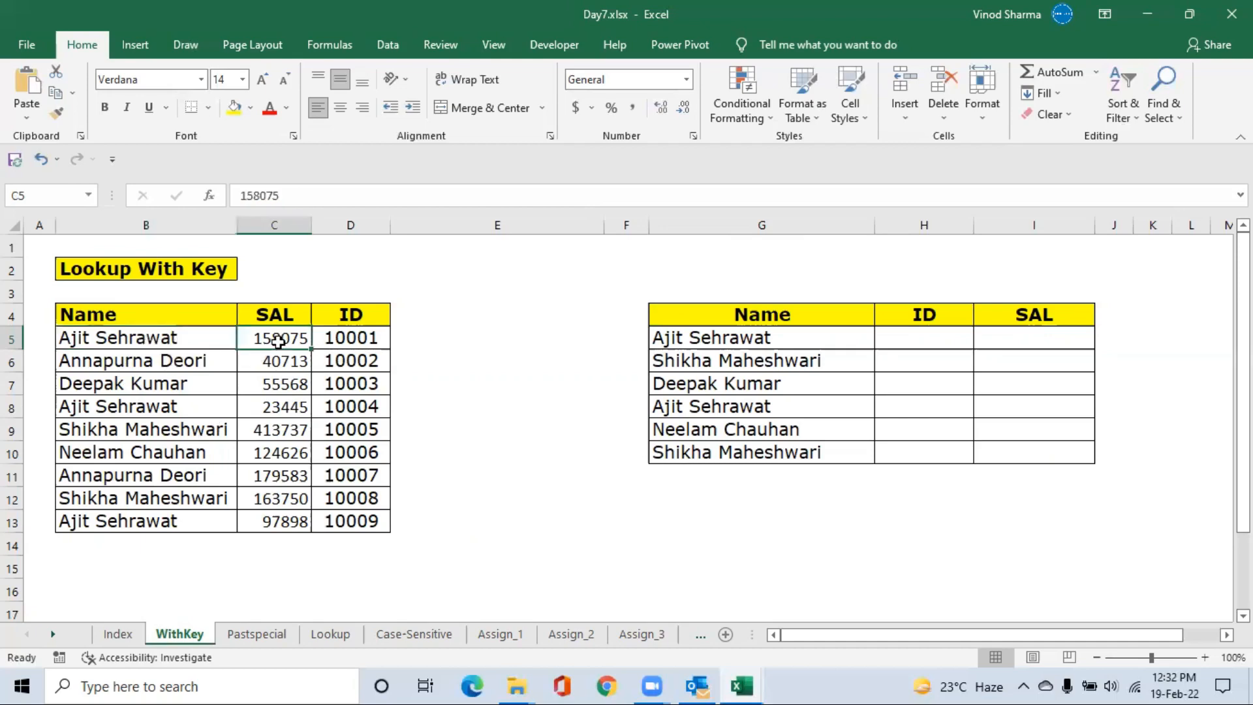
left_click(364, 356)
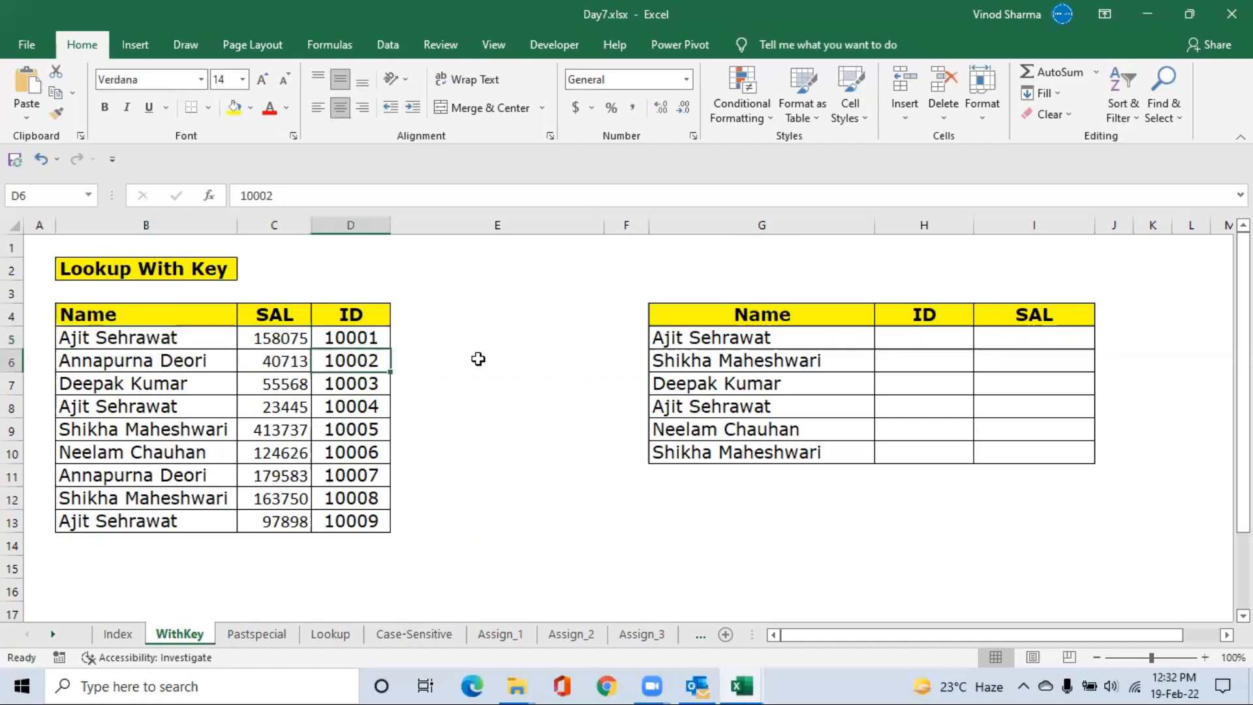
left_click(742, 341)
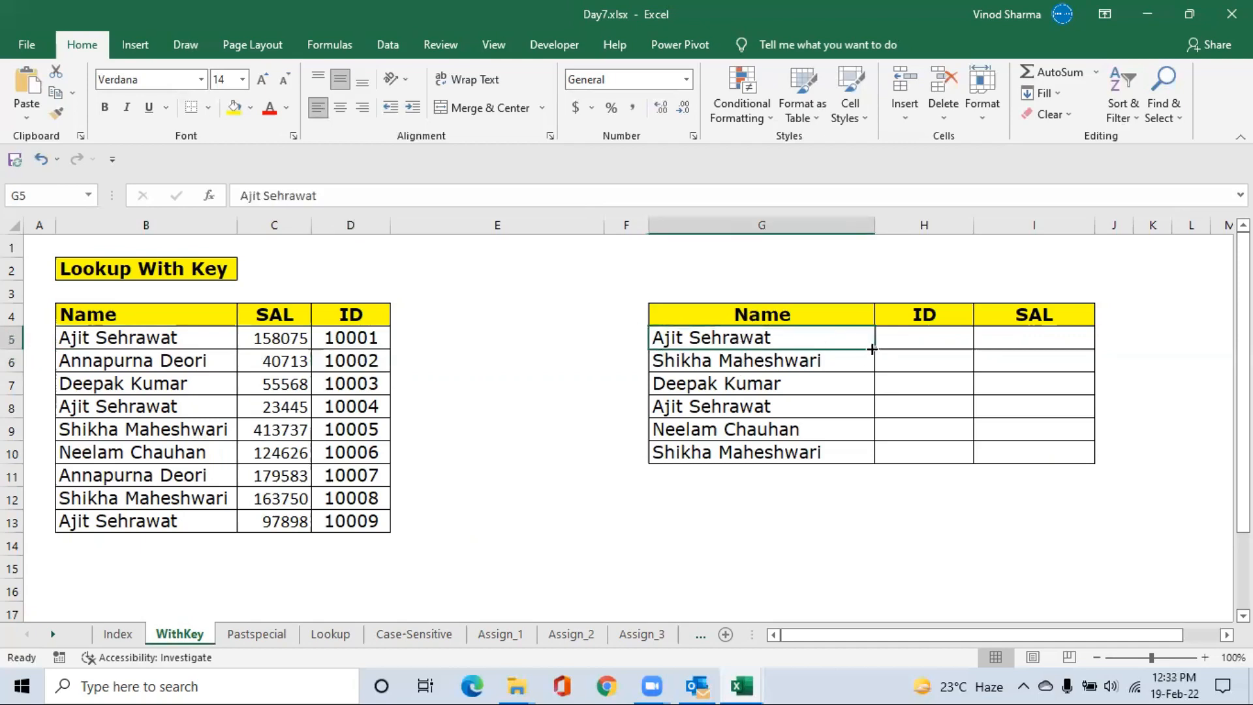
left_click(921, 338)
left_click(1024, 345)
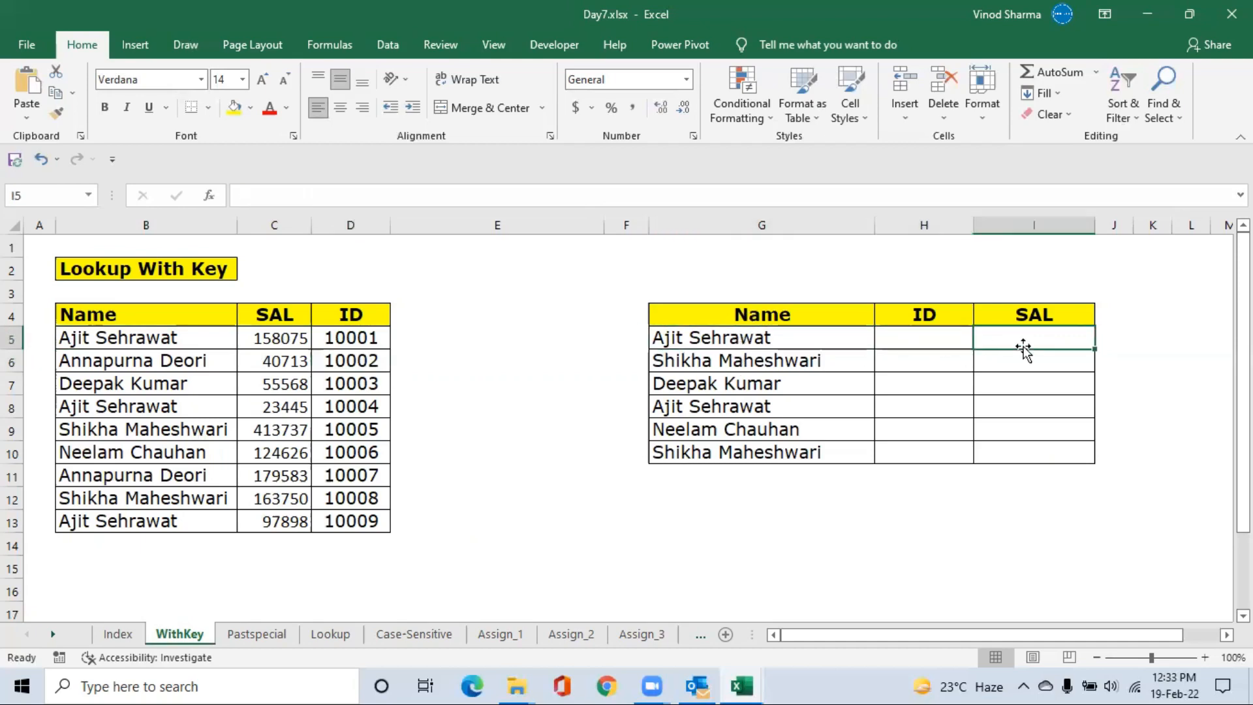
left_click(135, 411)
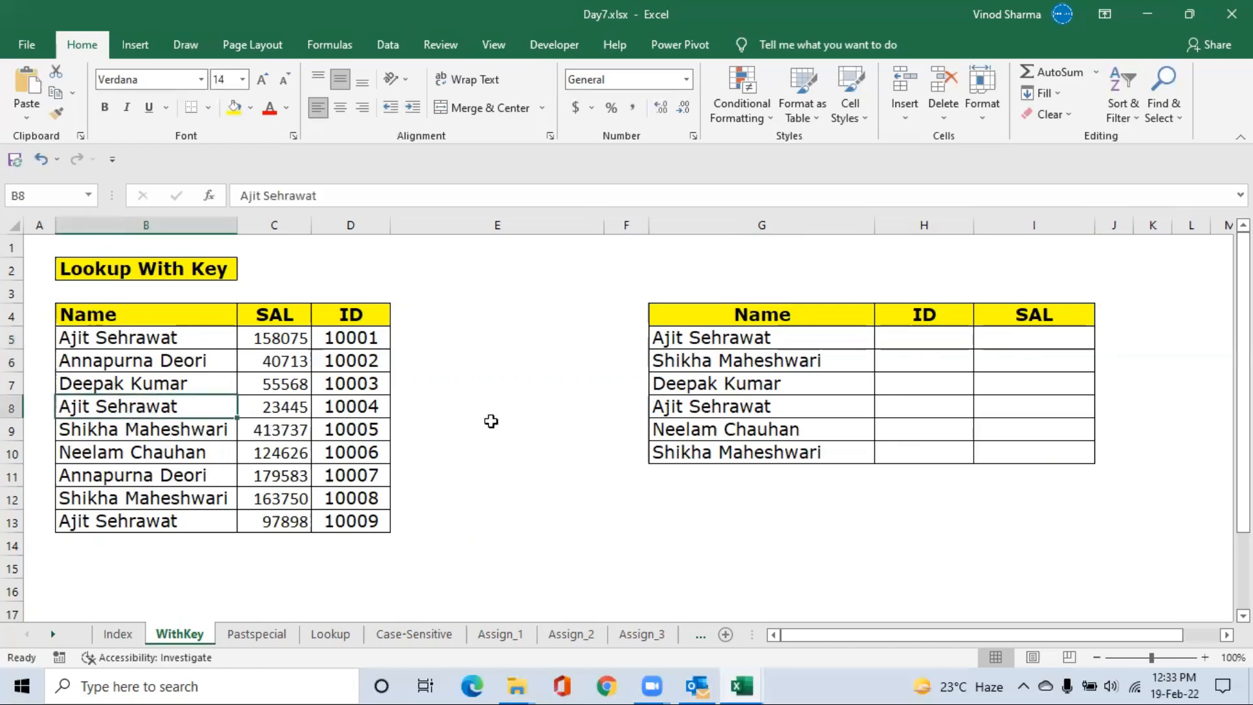
left_click(697, 410)
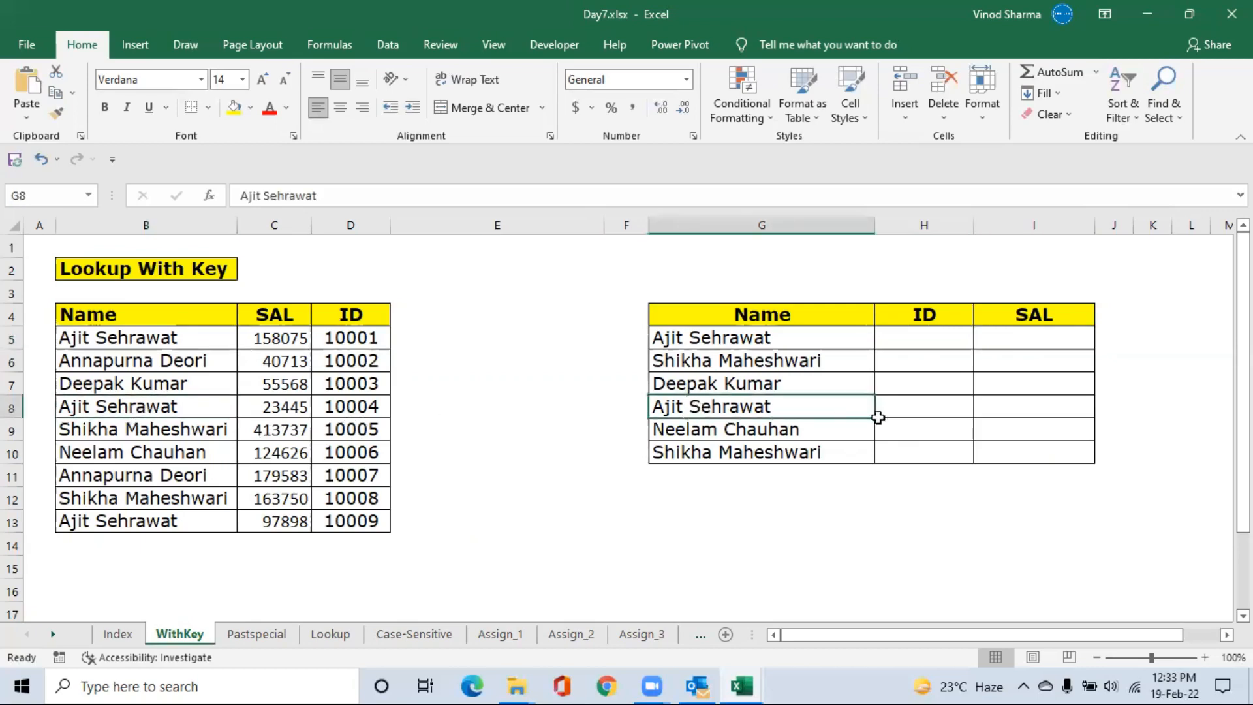
left_click(916, 402)
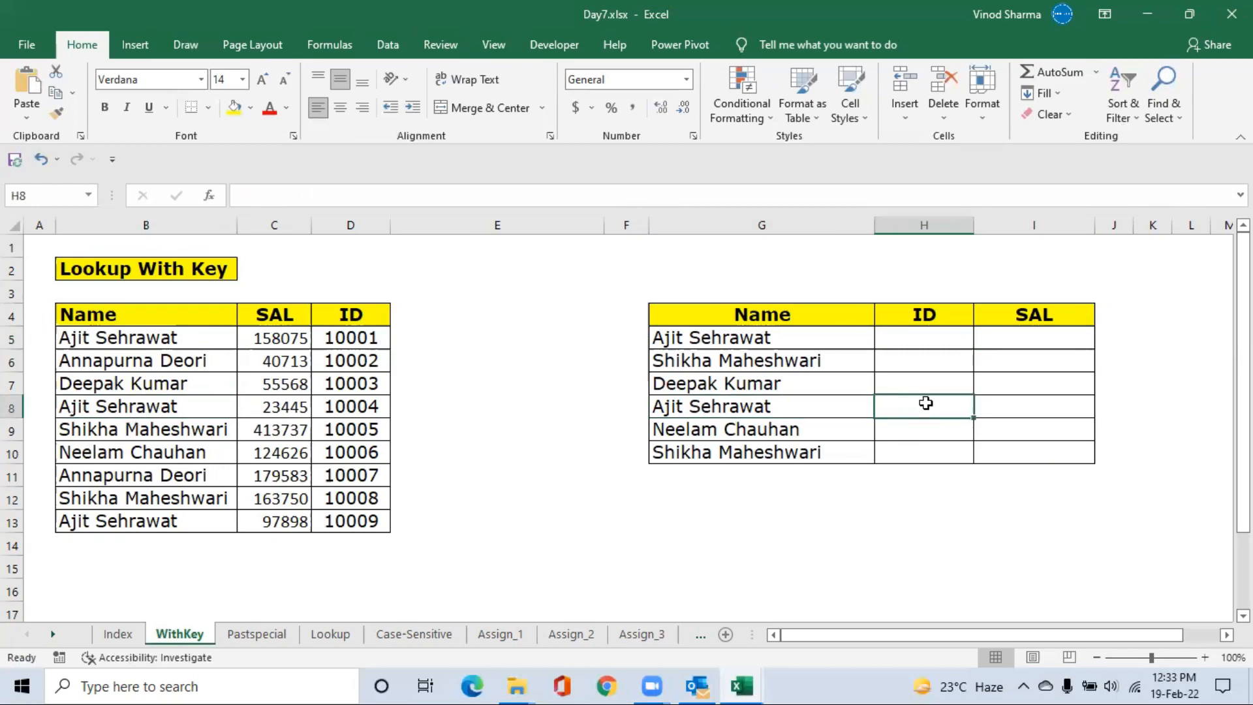
left_click(1033, 411)
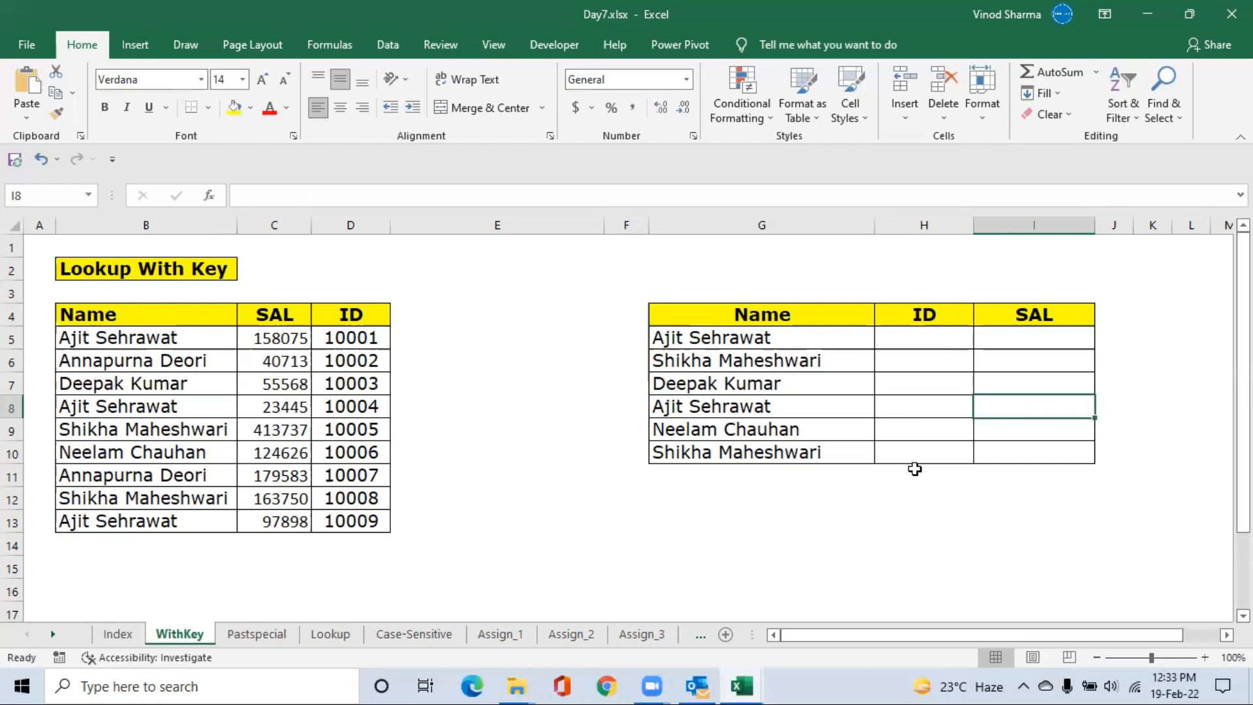
key("Left")
key("Left")
key("Left")
key("Left")
key("Left")
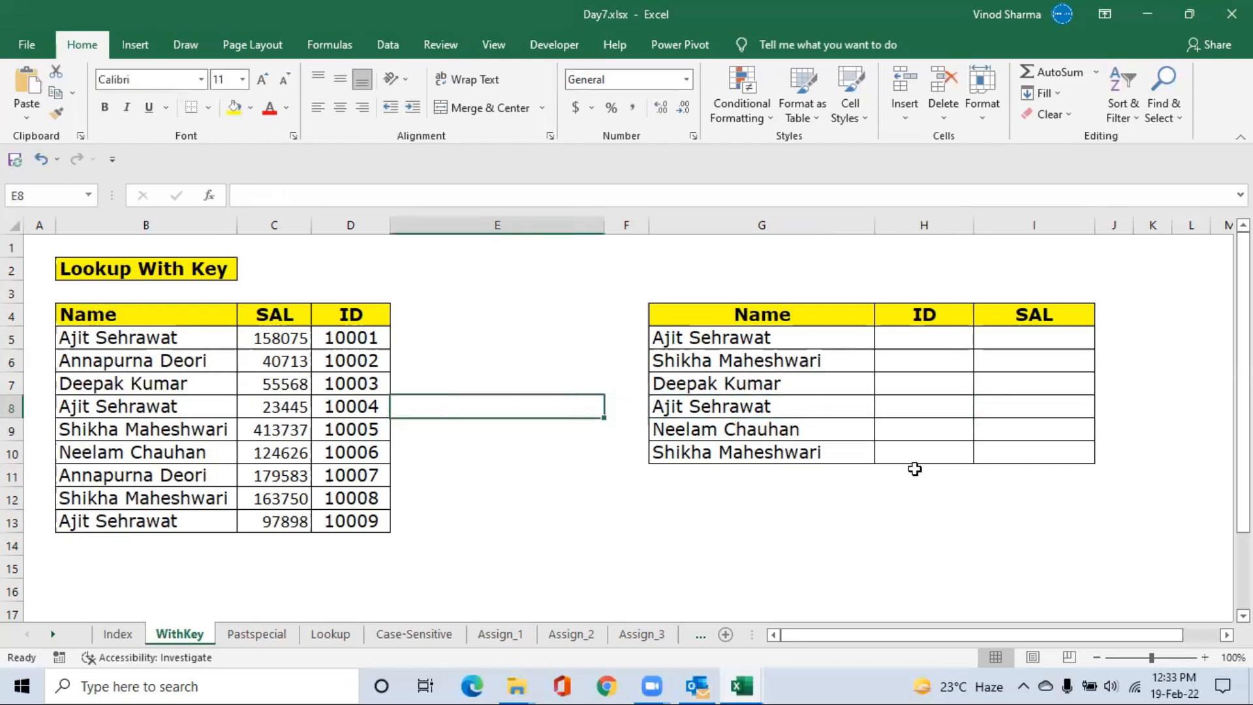
key("Left")
key("Left")
key("Left")
key("Up")
key("Up")
key("Up")
key("Up")
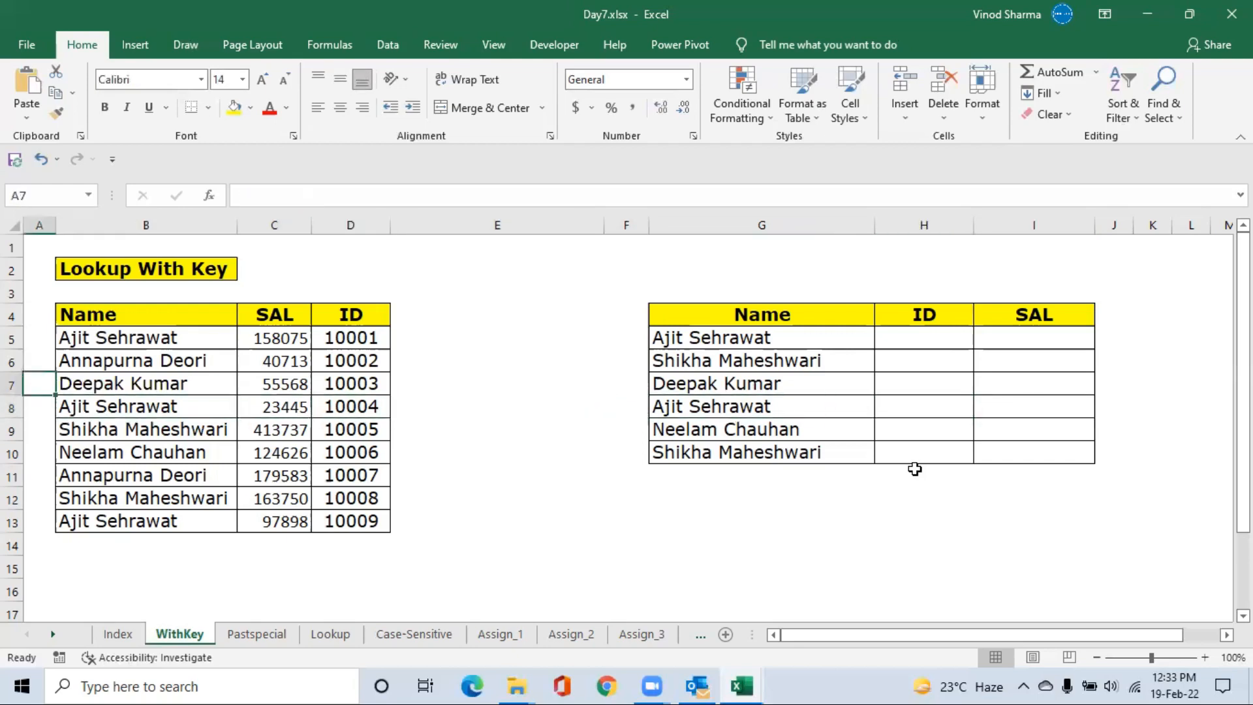
key("Down")
key("Right")
key("Right")
key("Right")
key("Right")
key("Right")
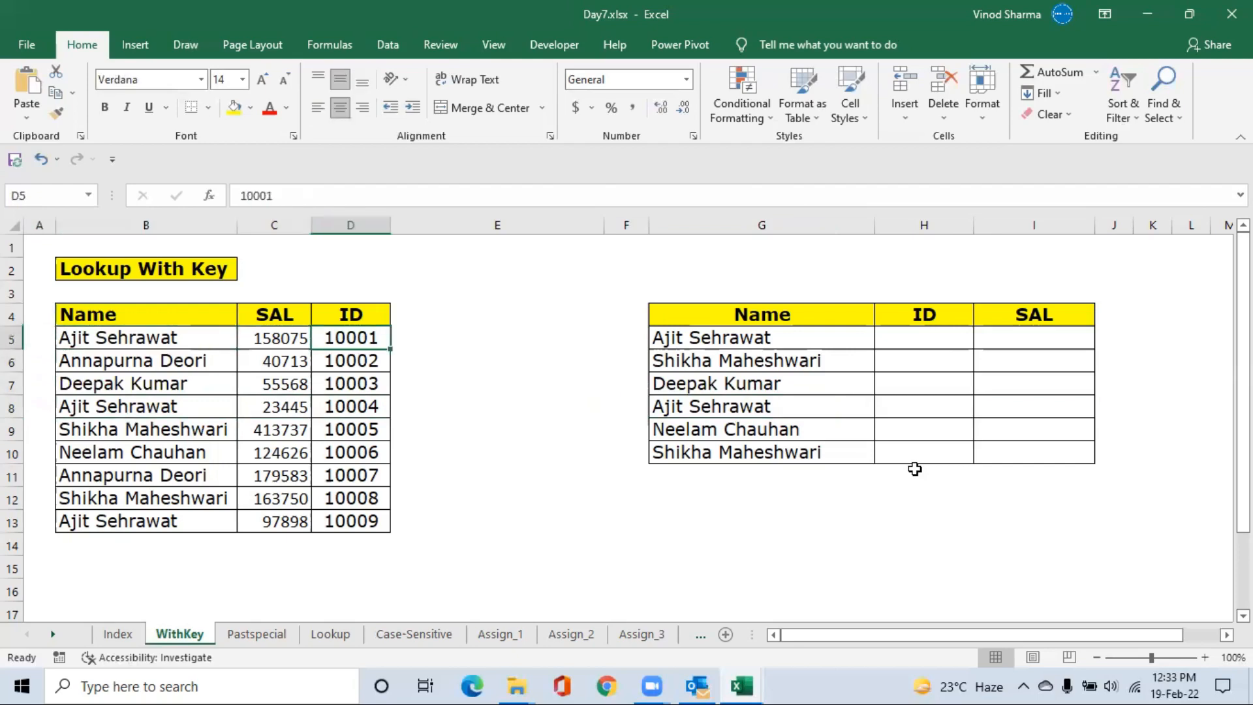
key("Left")
key("Left")
key("Left")
key("Left")
key("Left")
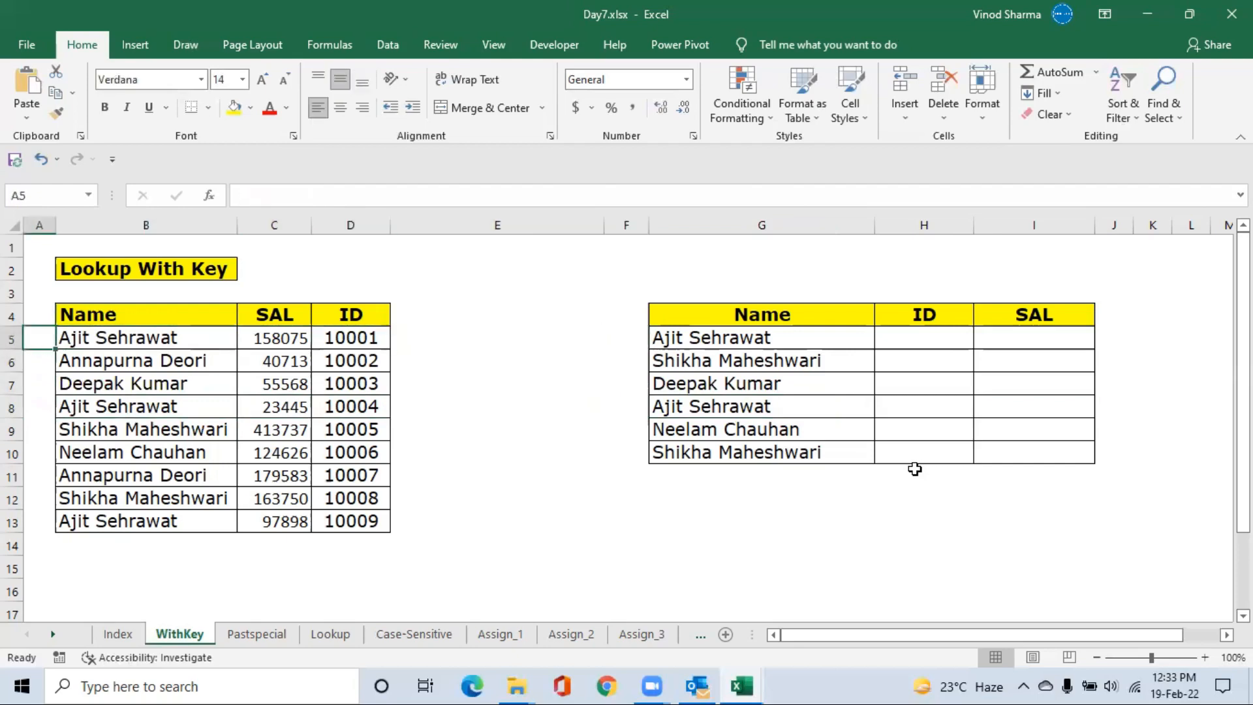
key("Right")
key("Right")
key("Right")
key("Right")
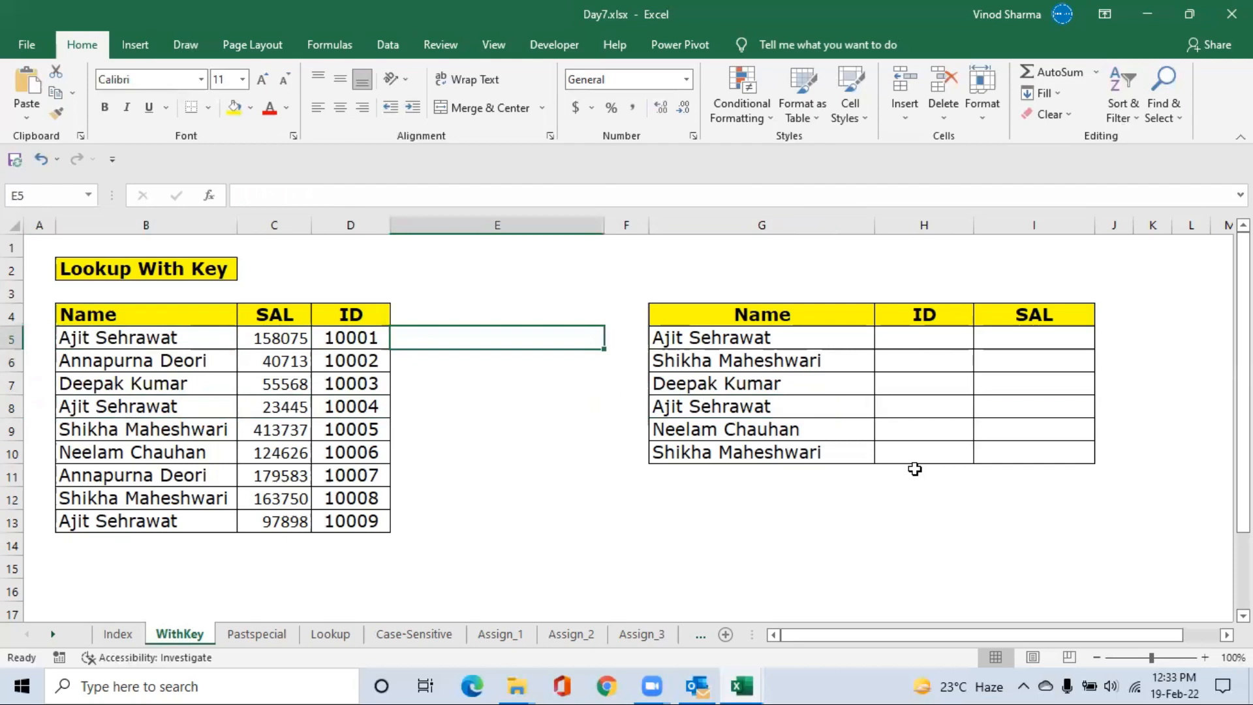
key("Up")
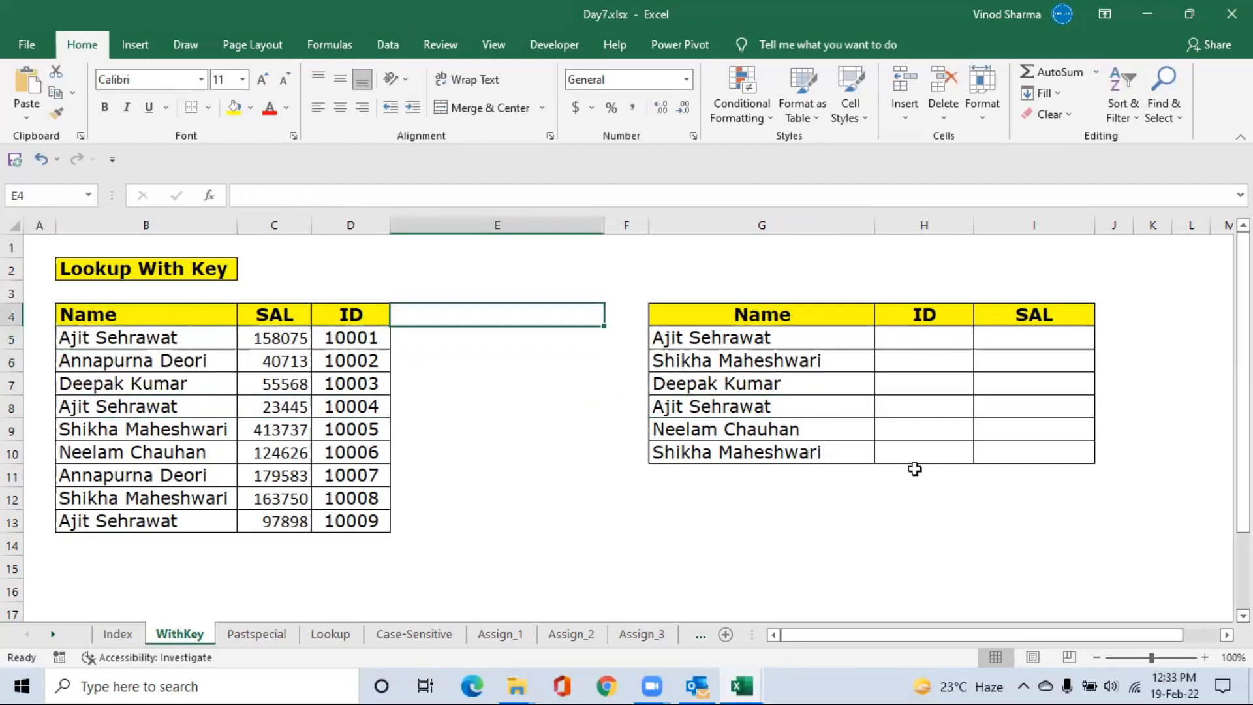
key("Left")
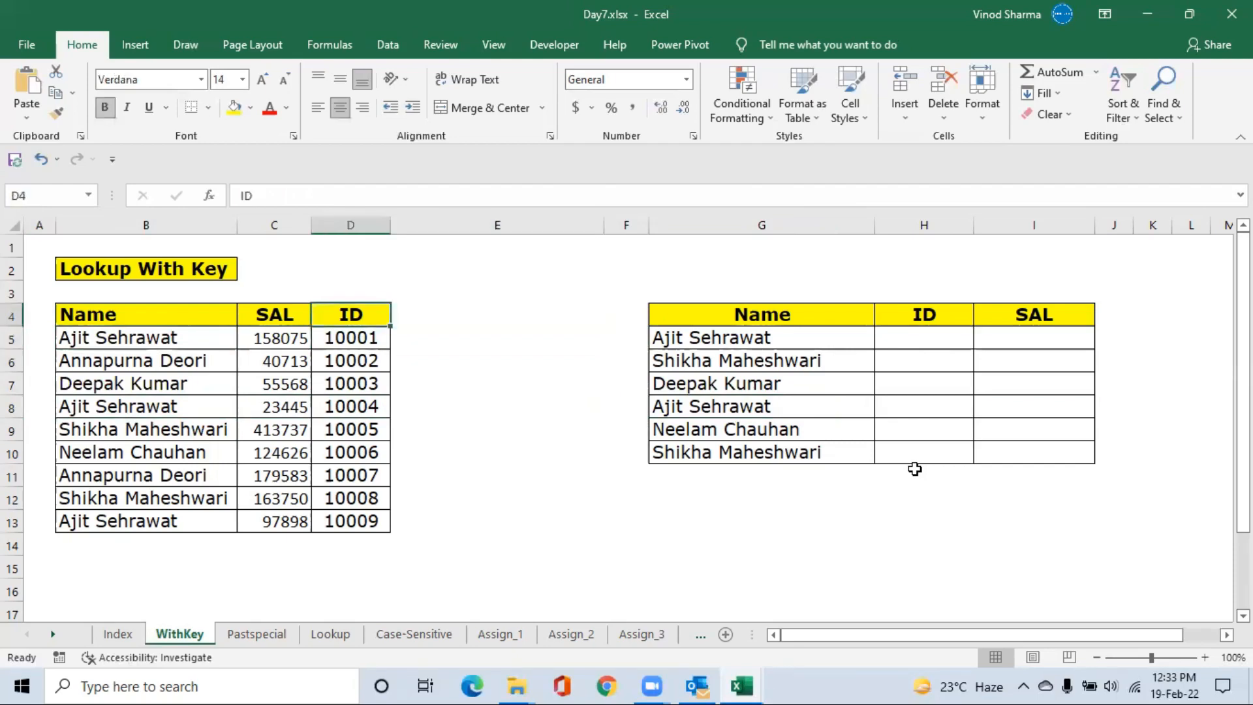
Select the source table's names in B5:B13 to review them for repeated entries.
key("Left")
key("Left")
key("Down")
key("shift+Down")
key("shift+Down")
key("shift+Down")
key("shift+Down")
key("shift+Down")
key("shift+Down")
key("shift+Down")
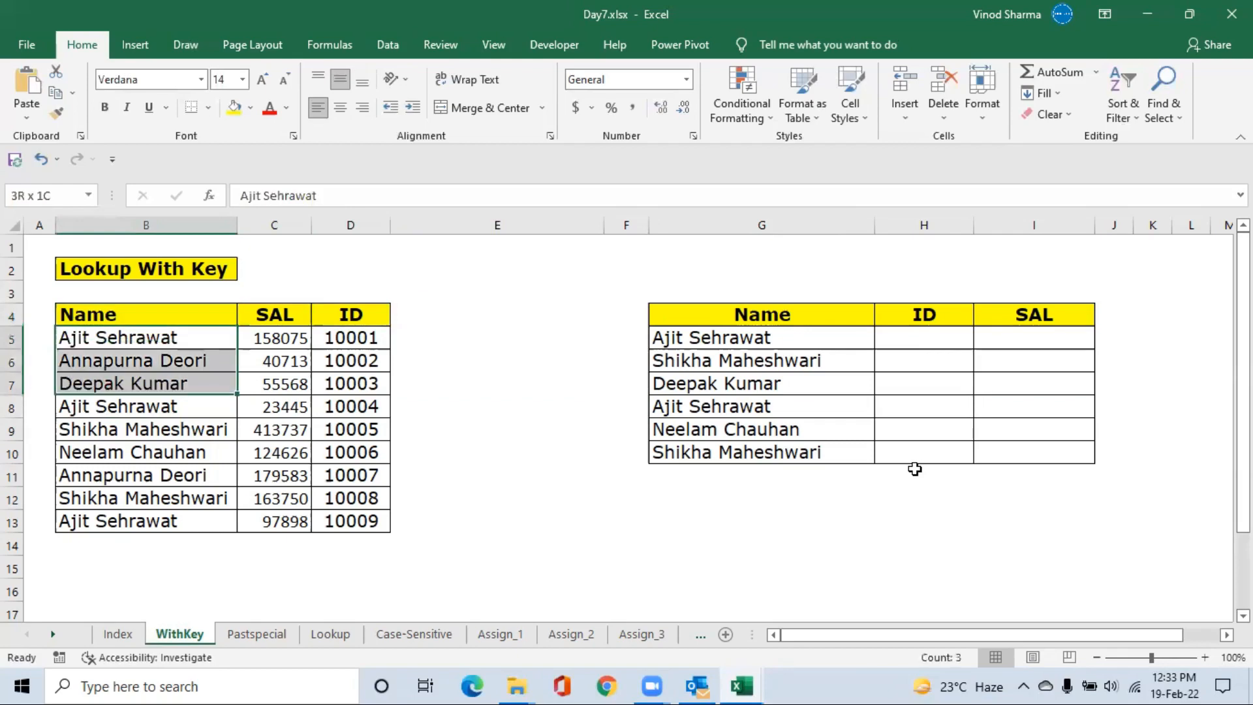
key("shift+Down")
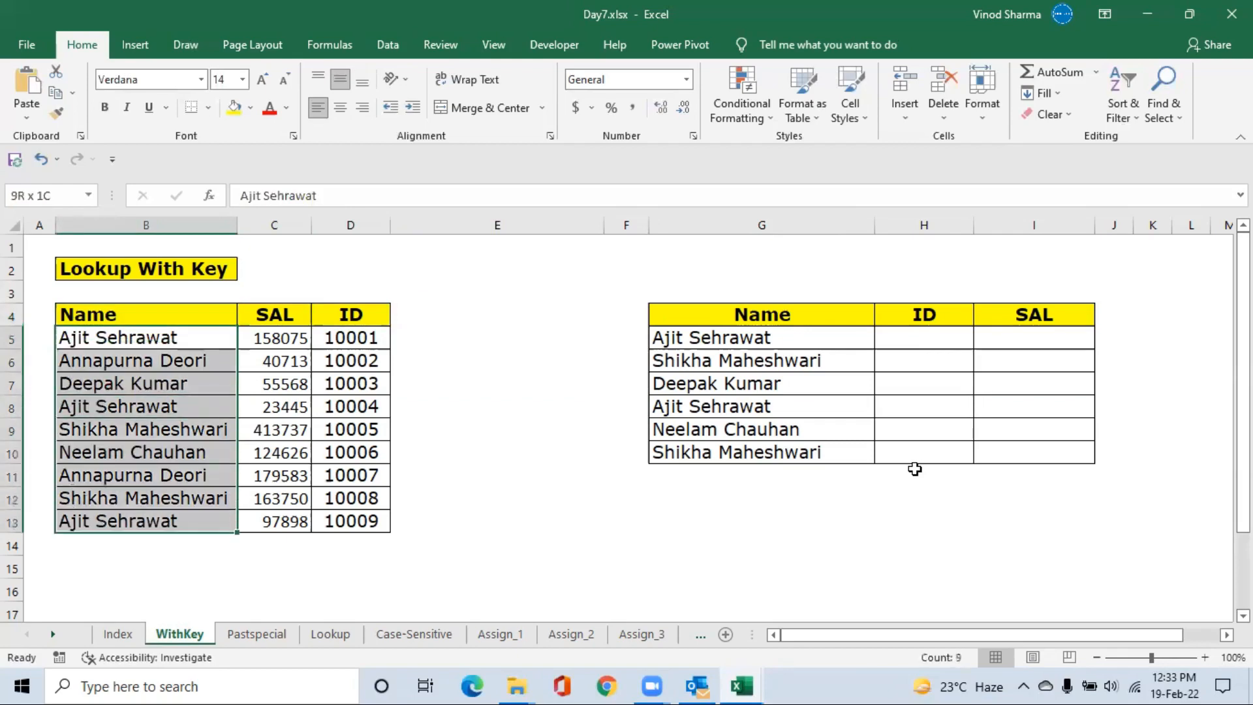
key("Up")
key("Up")
key("Down")
key("Down")
key("Down")
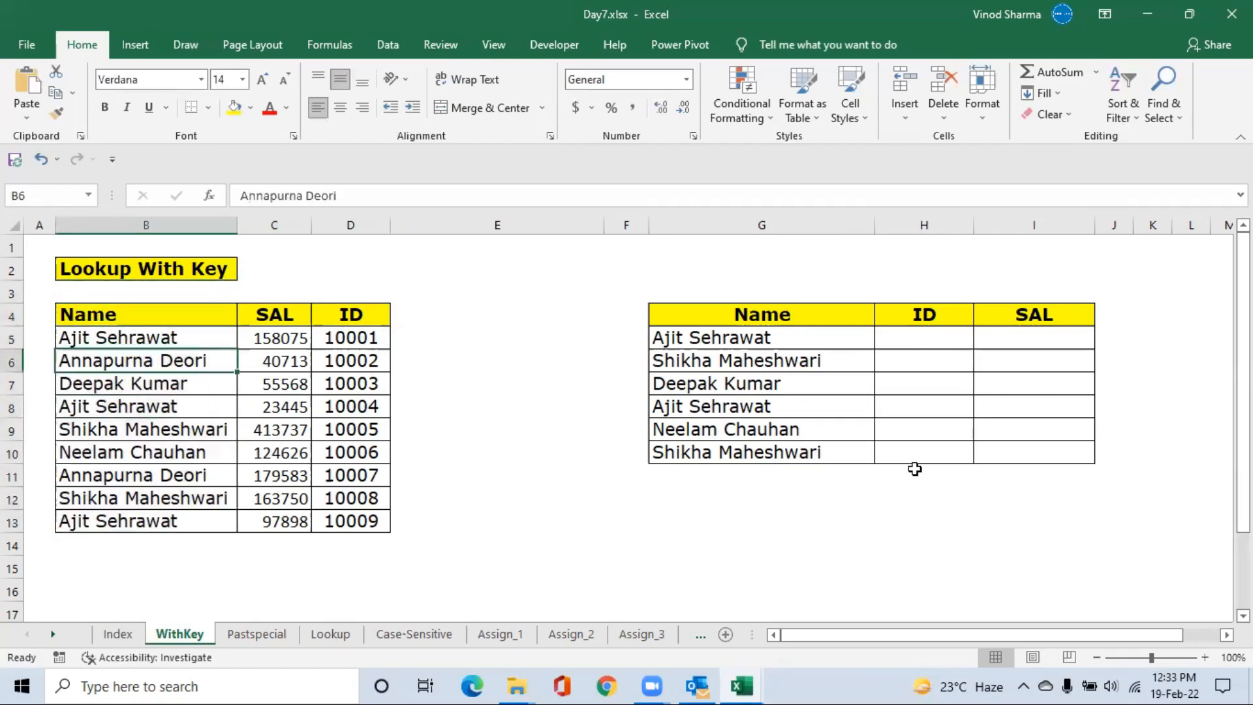
key("Right")
key("Right")
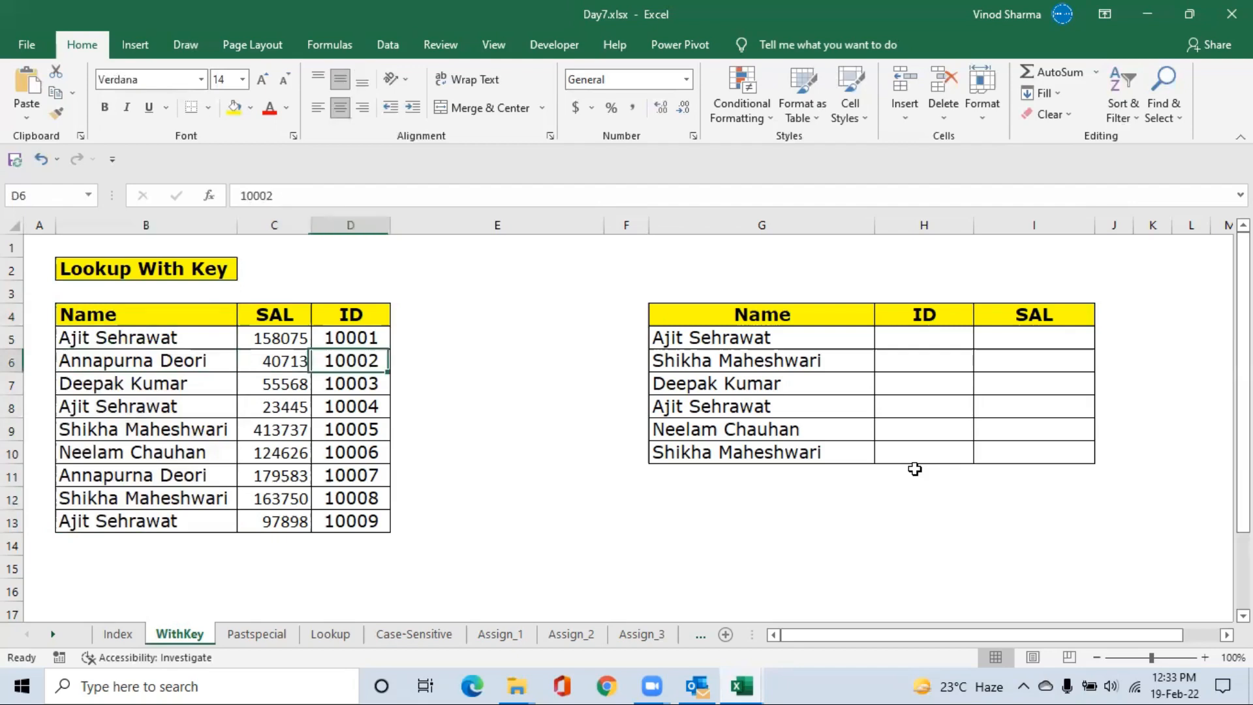
key("Right")
key("Right")
key("Left")
key("Left")
key("Left")
key("Left")
key("Left")
key("Up")
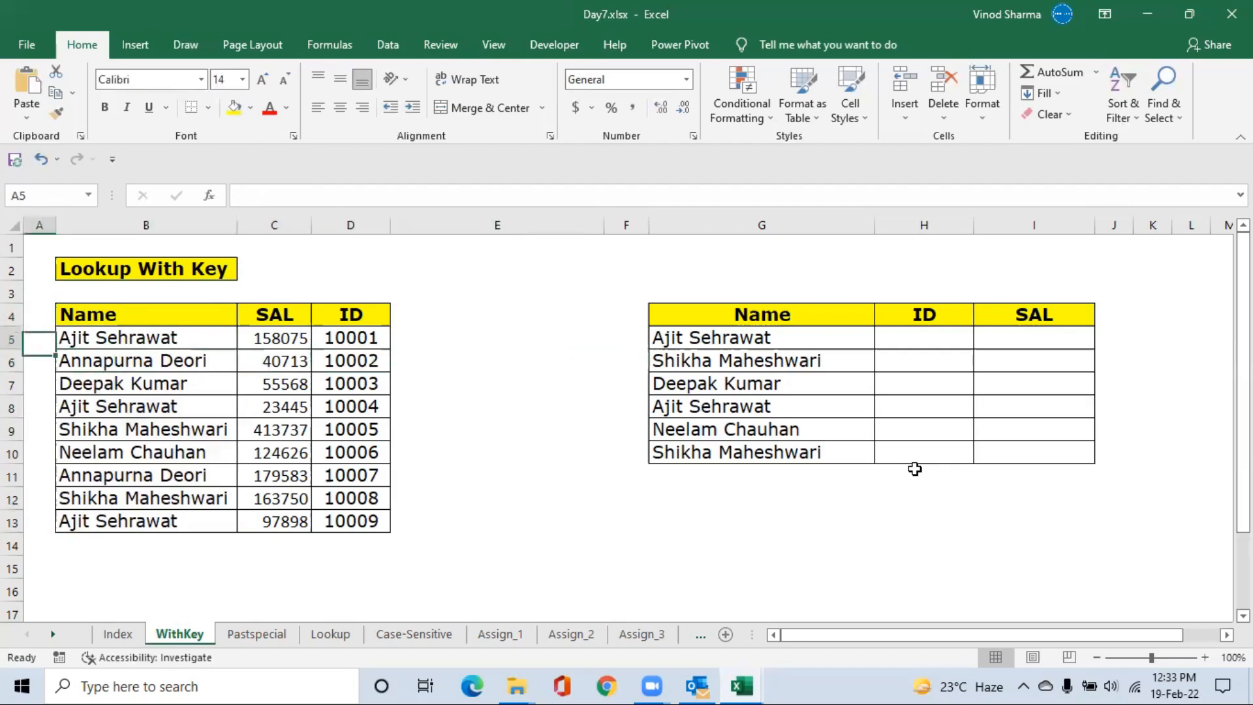
key("Right")
key("Right")
key("Right")
key("Right")
key("Left")
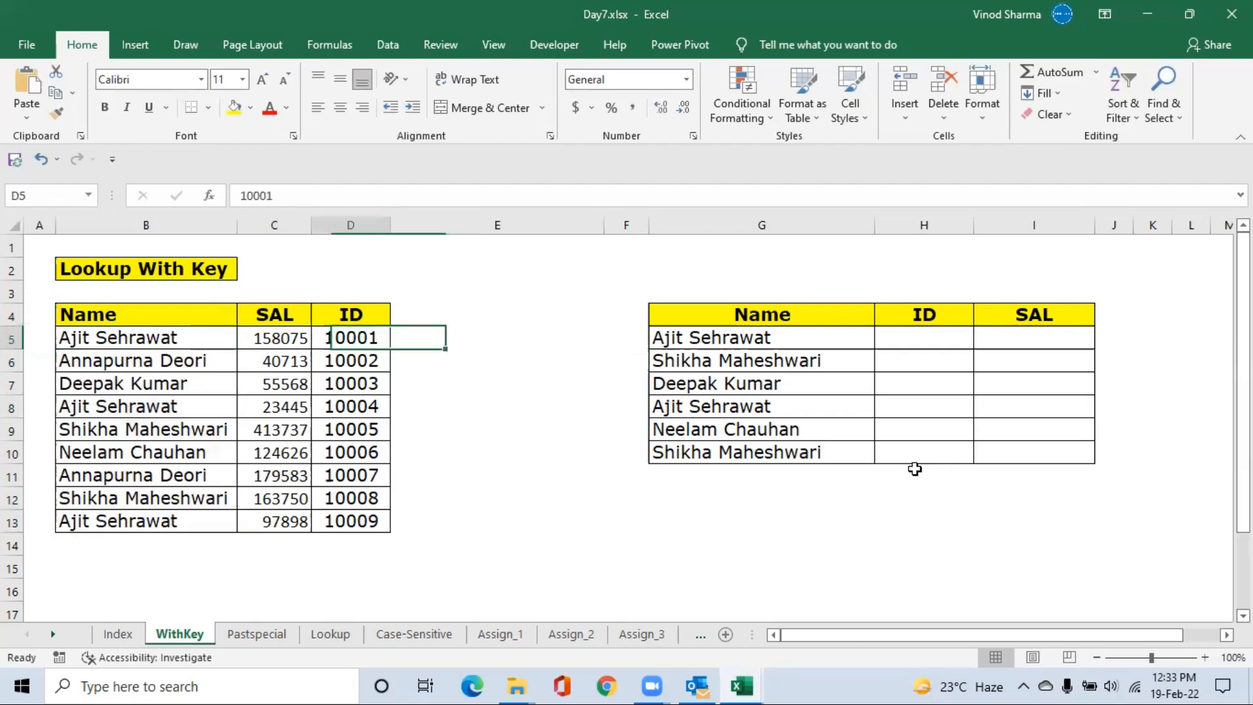
Try numbering the repeated name by appending 1 in cell B5 and 2 in cell B8, and undo both edits.
key("Left")
key("Left")
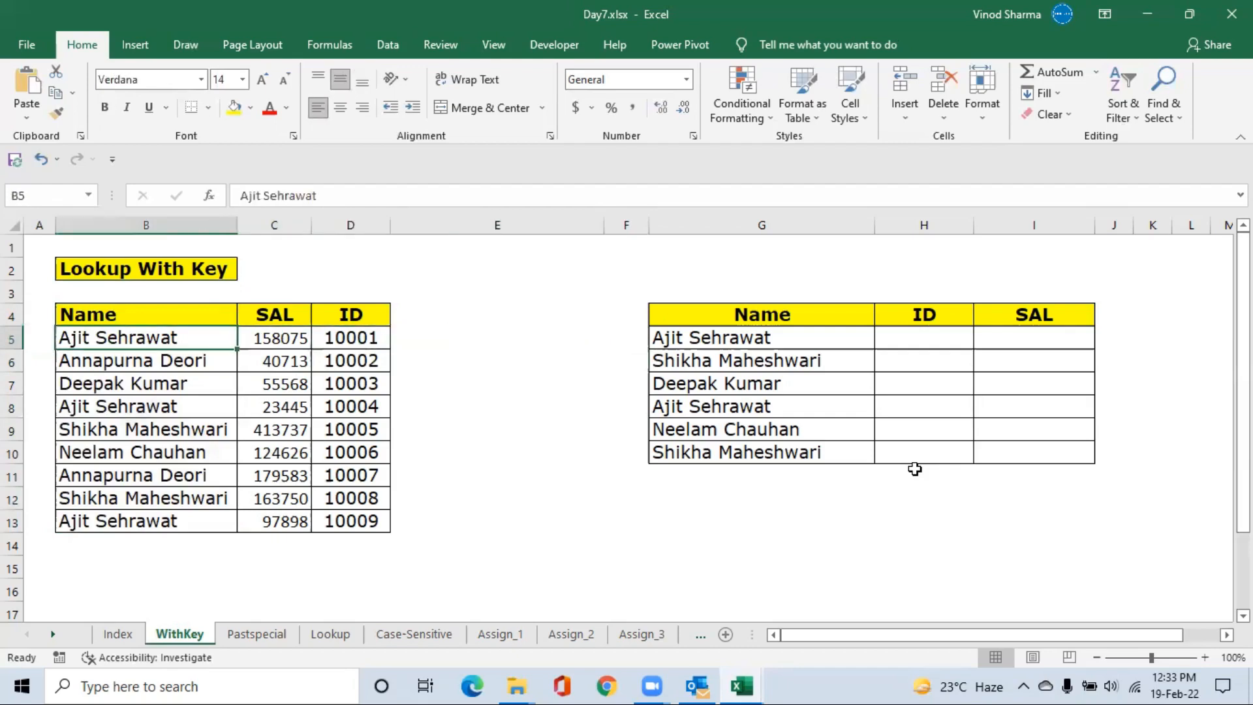
key("F2")
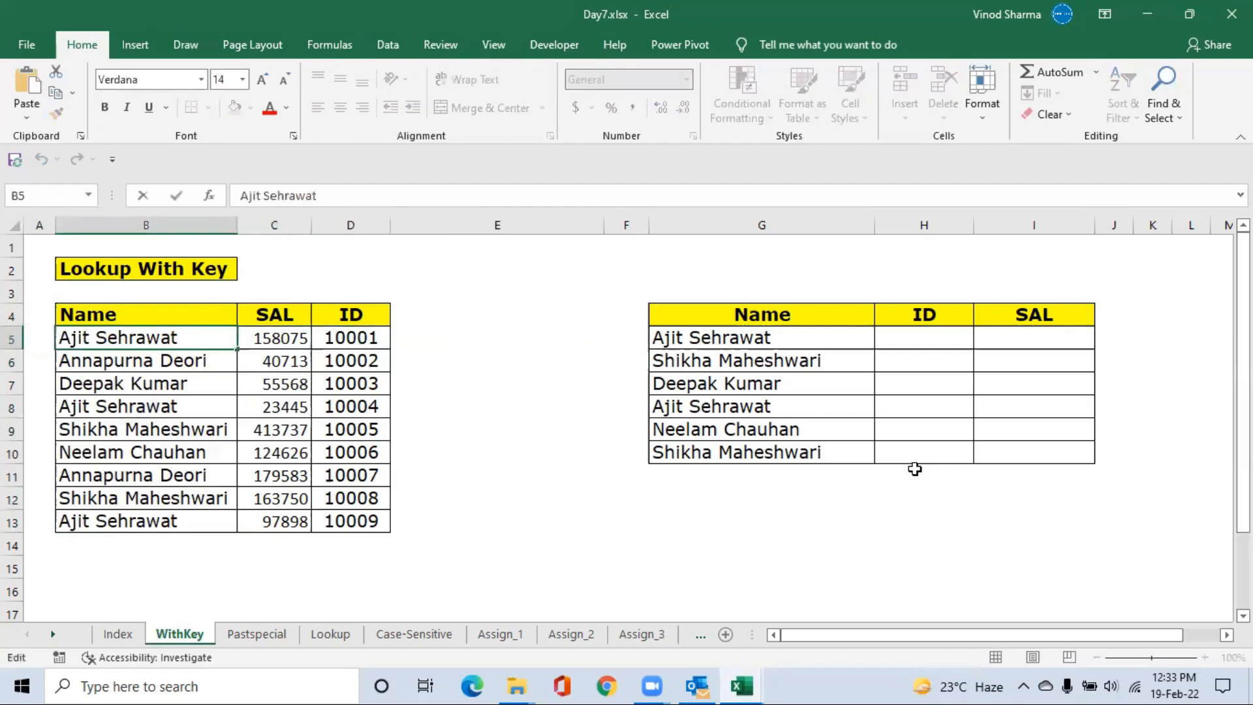
type("1")
key("Return")
key("Down")
key("Down")
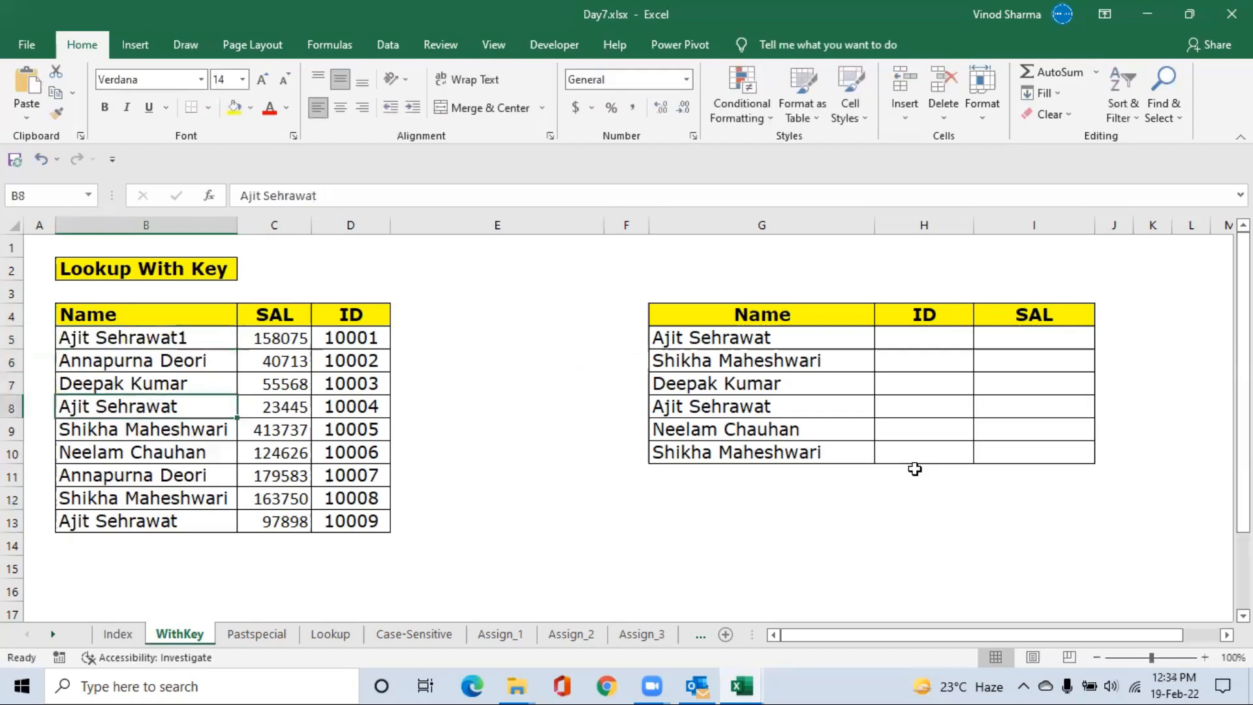
key("F2")
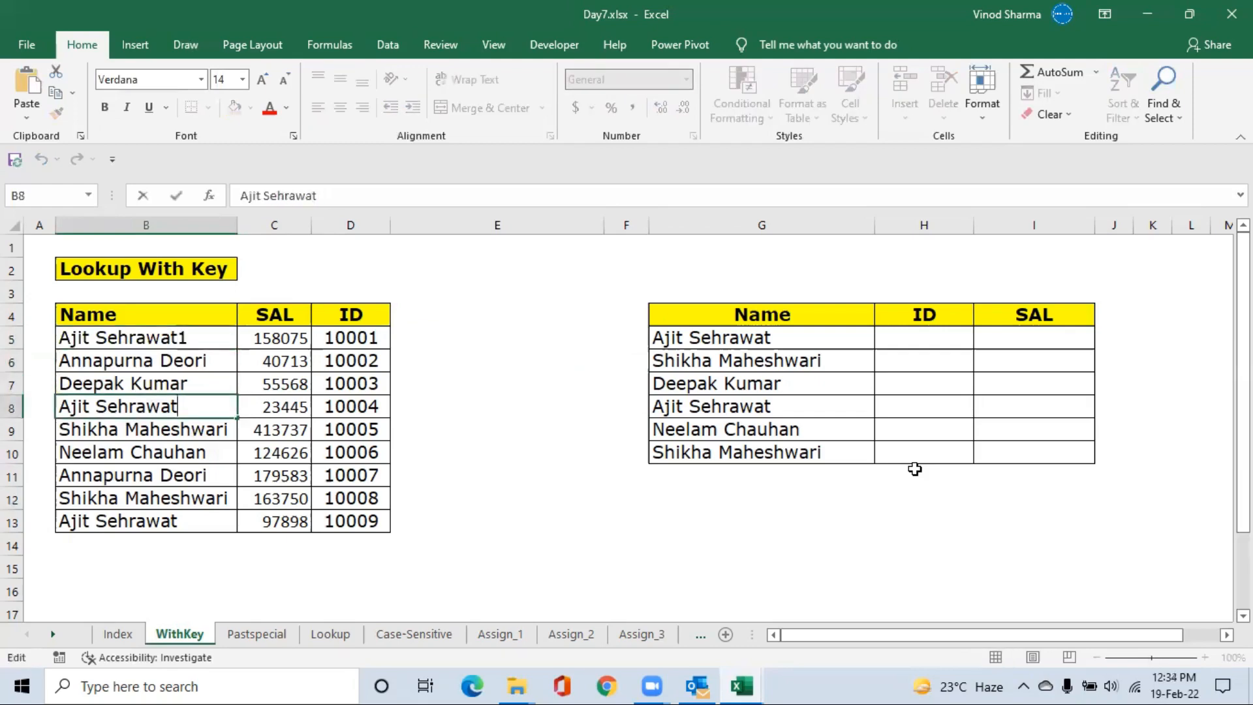
type("2")
key("Return")
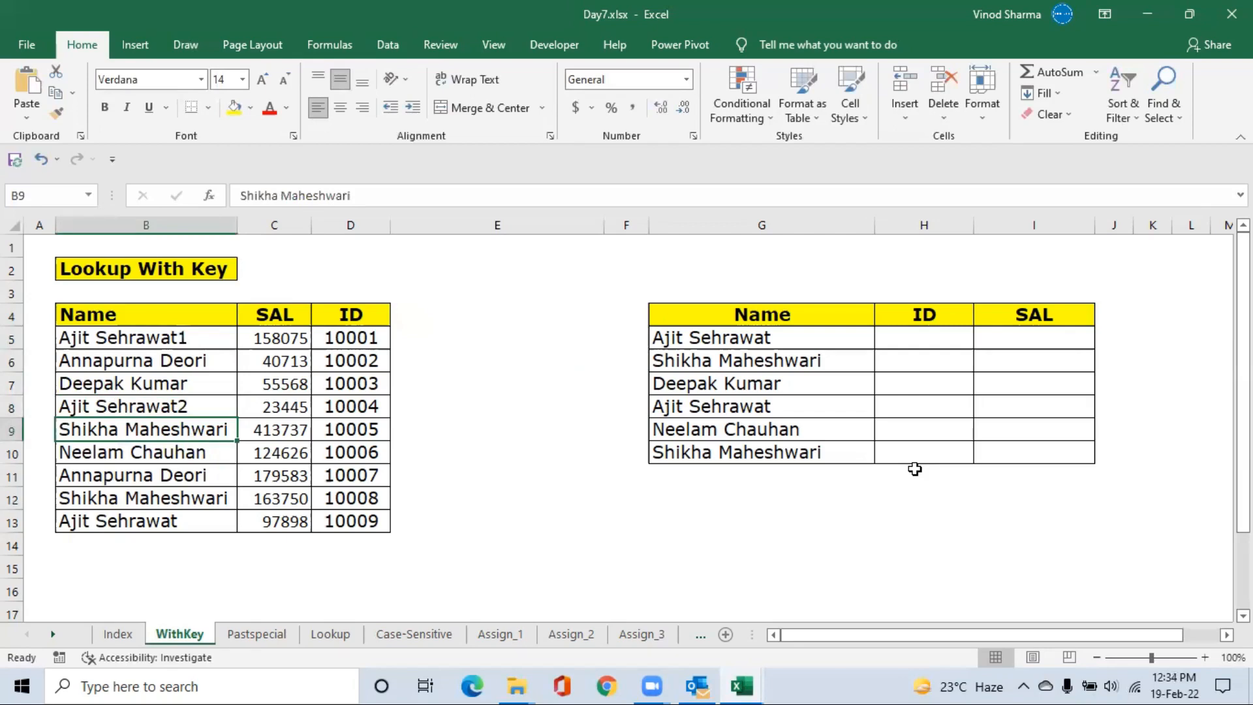
key("ctrl+z")
key("ctrl+z")
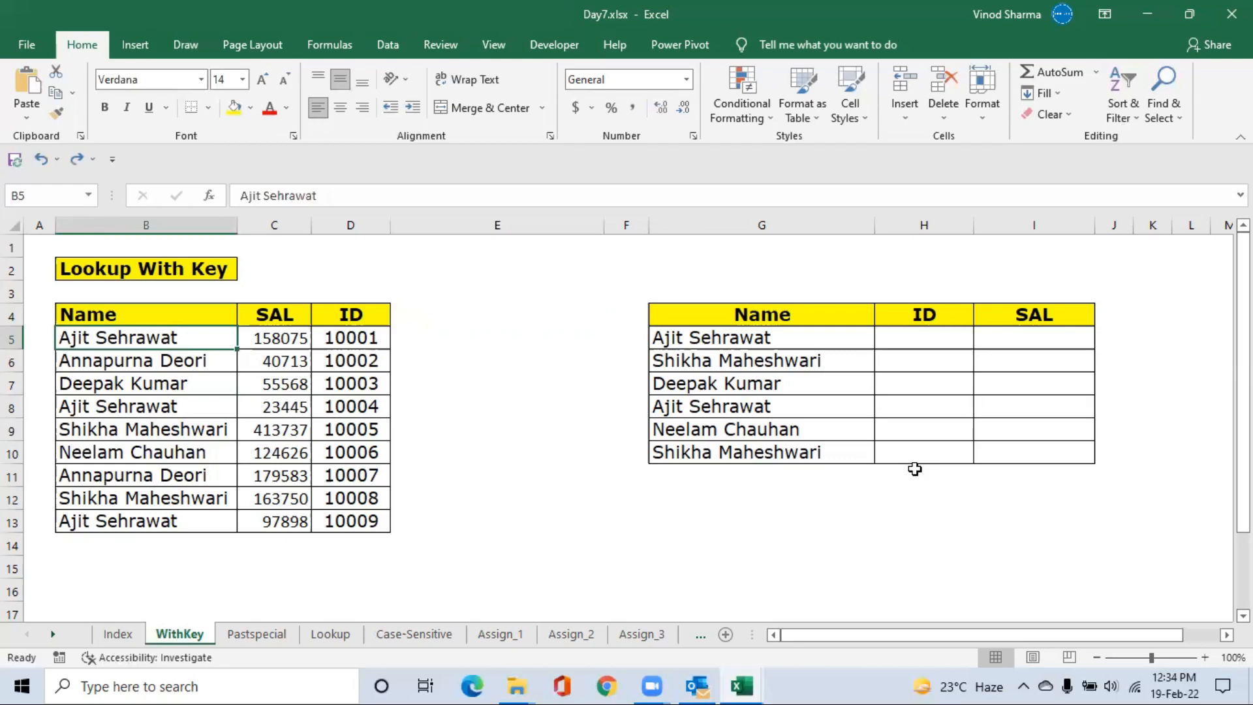
Add the header Key in cell E4, beside the source table's ID column.
key("Right")
key("Right")
key("Right")
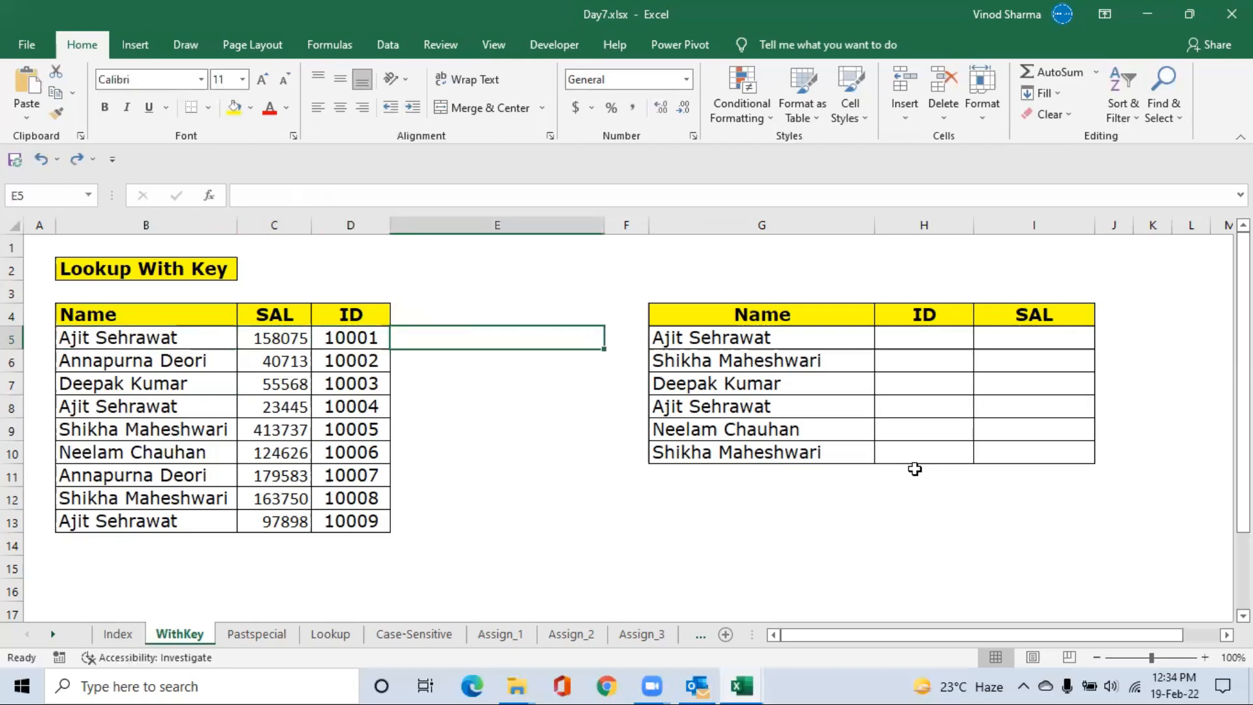
key("Up")
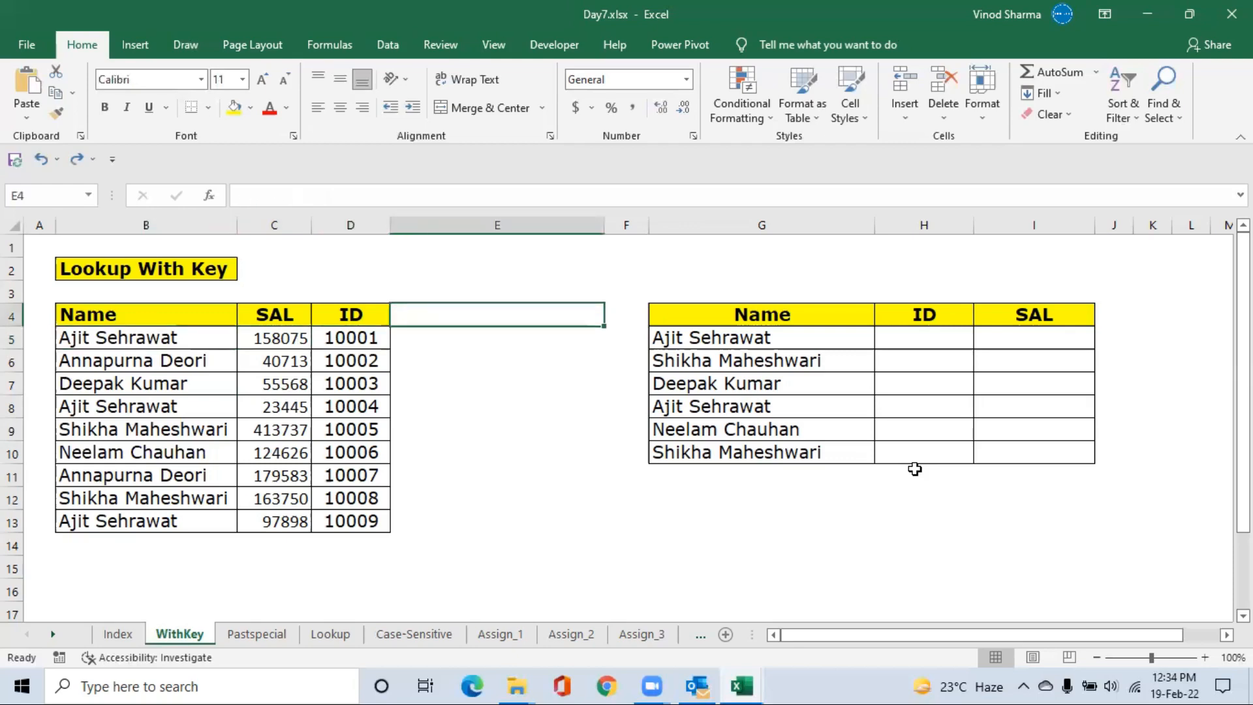
type("Key")
key("Return")
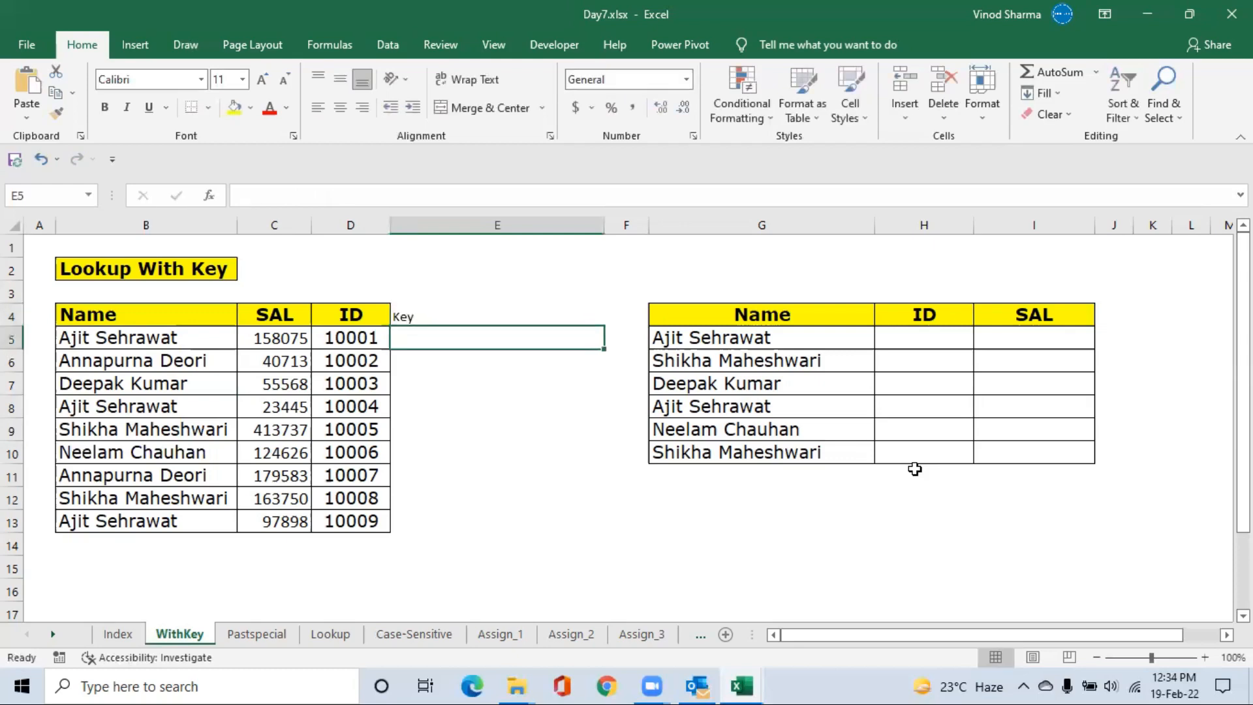
Write a COUNTIF formula in E5 that counts the name in B5 within the range B5:B5.
type("=cou")
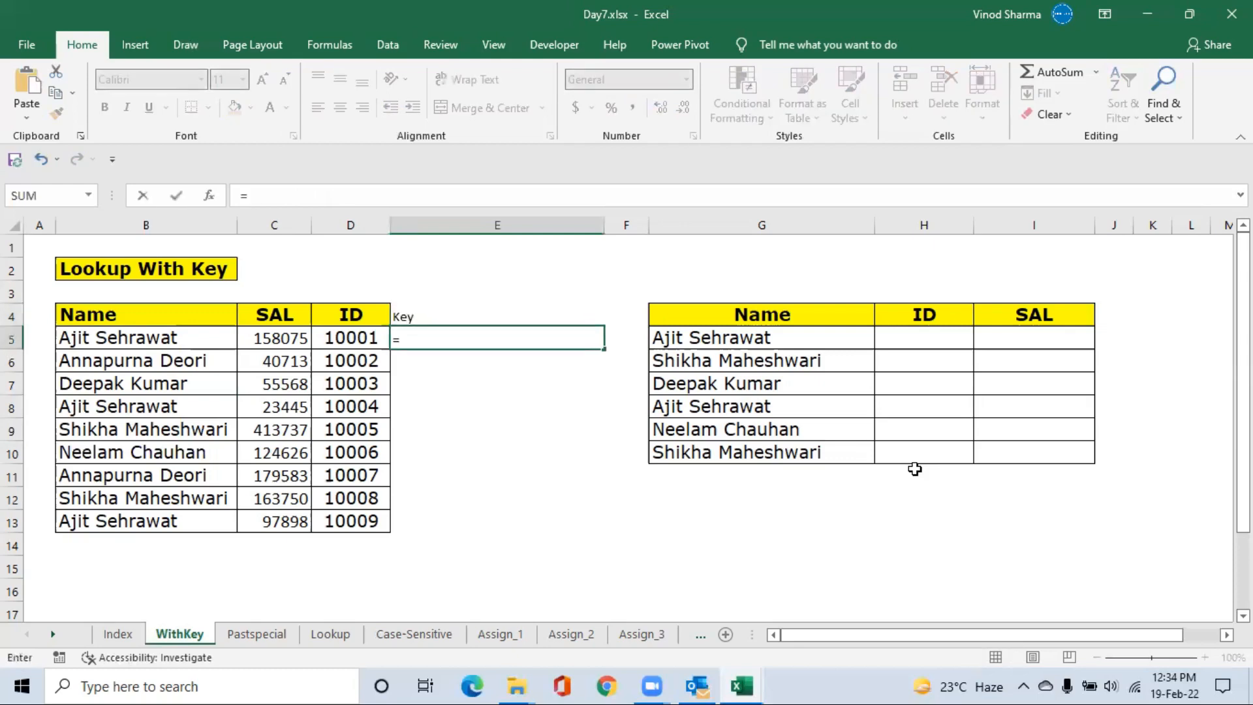
key("Down")
key("Down")
key("Down")
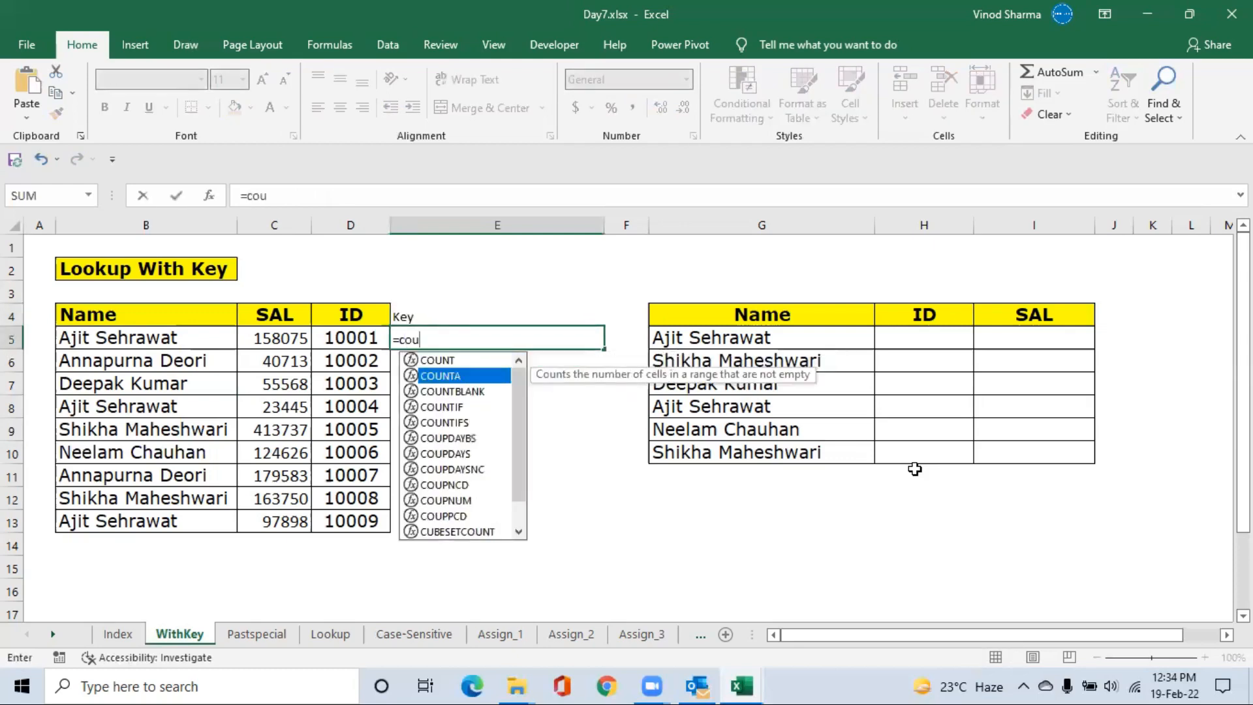
key("Tab")
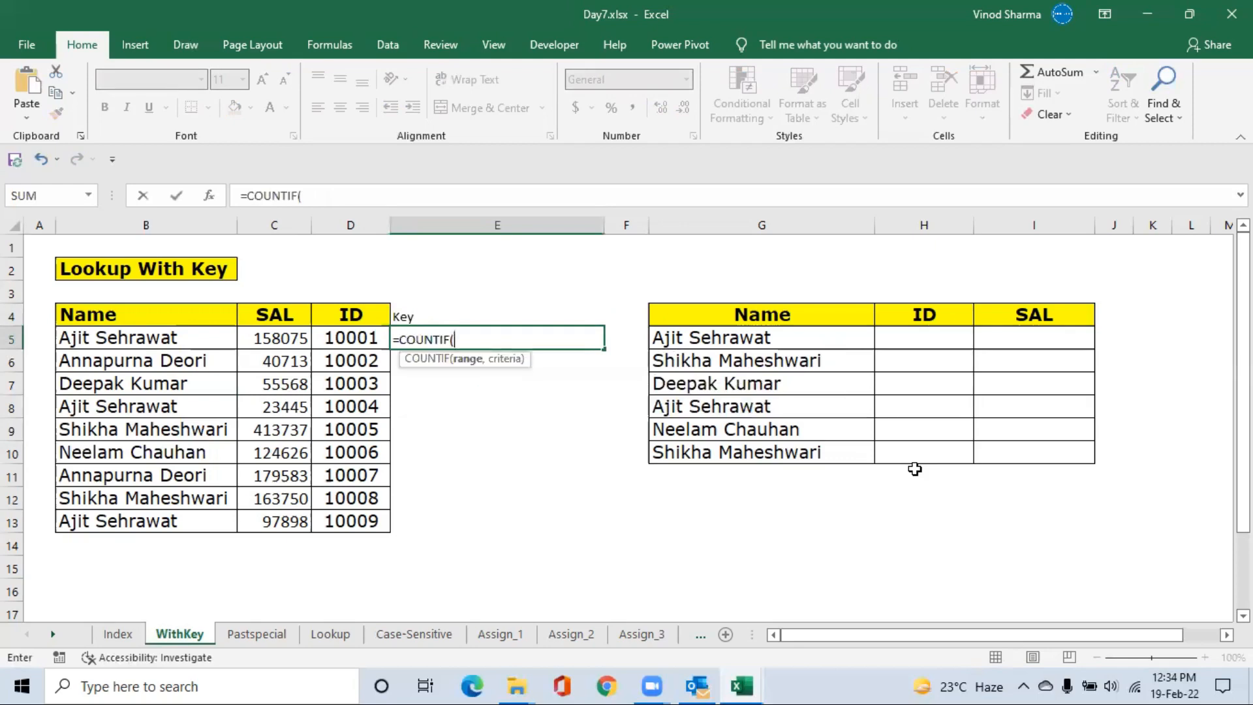
key("Left")
key("Left")
key("Left")
key("Left")
key("Right")
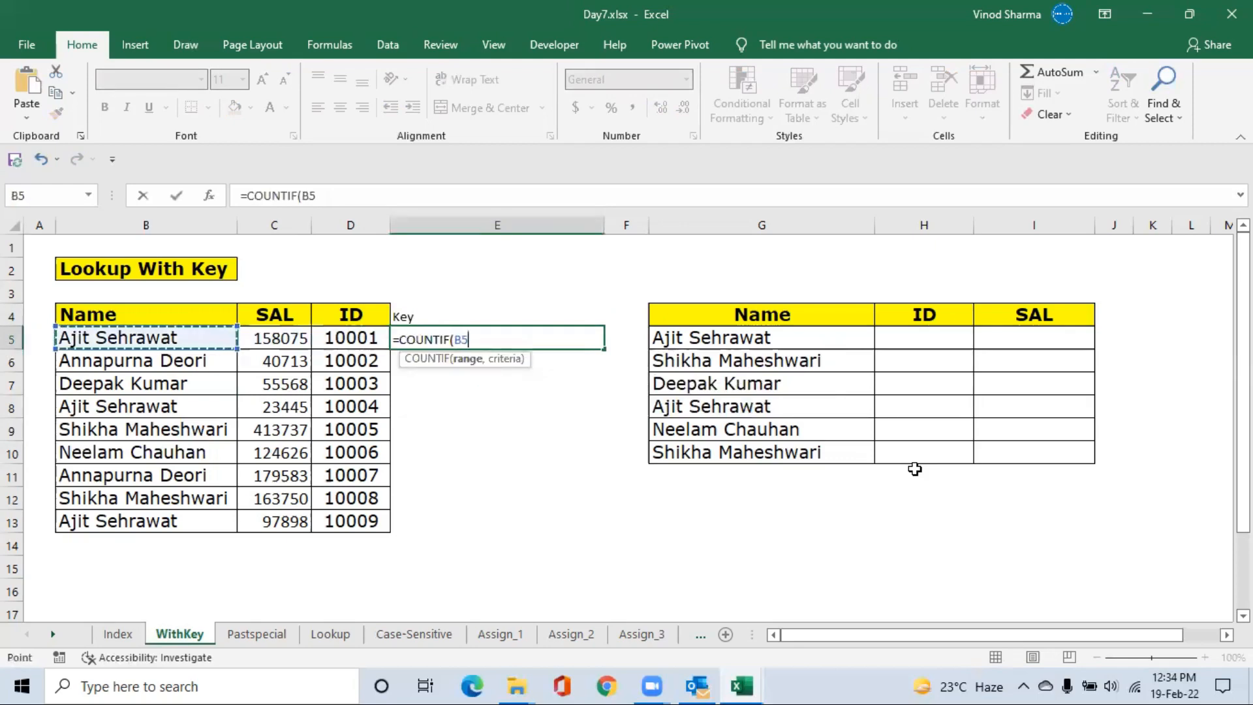
type(":B5,")
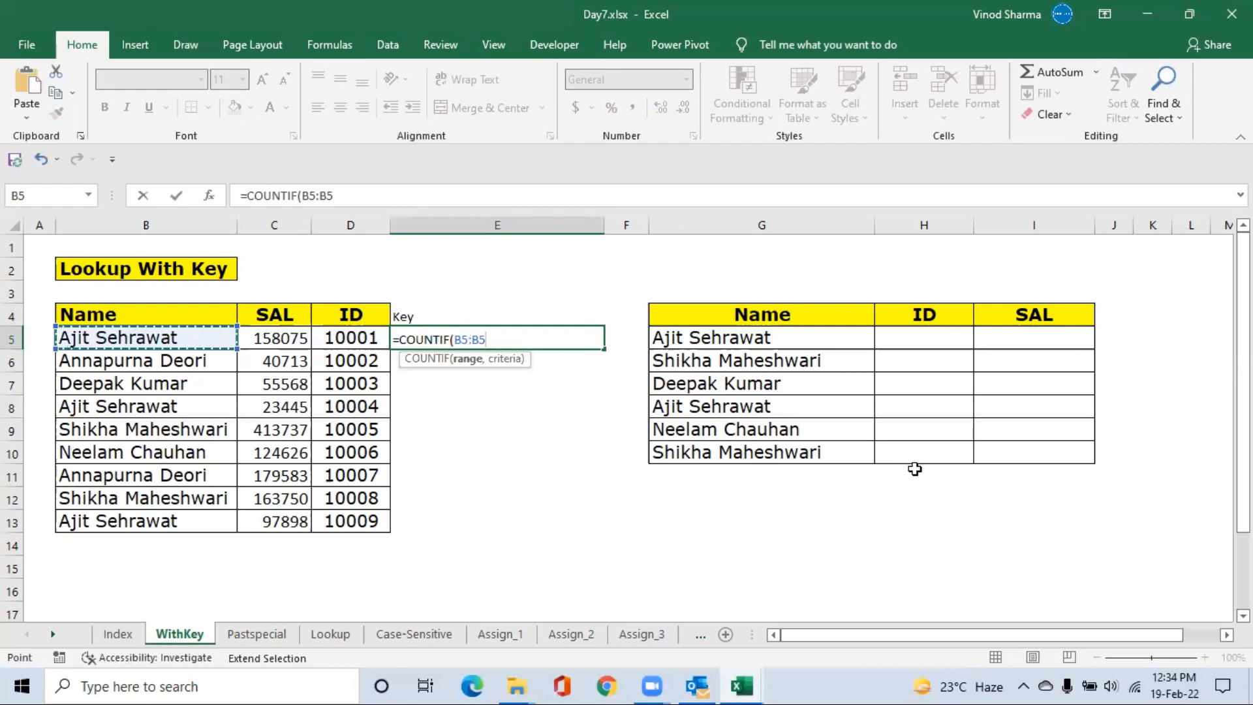
key("Left")
key("Left")
key("Left")
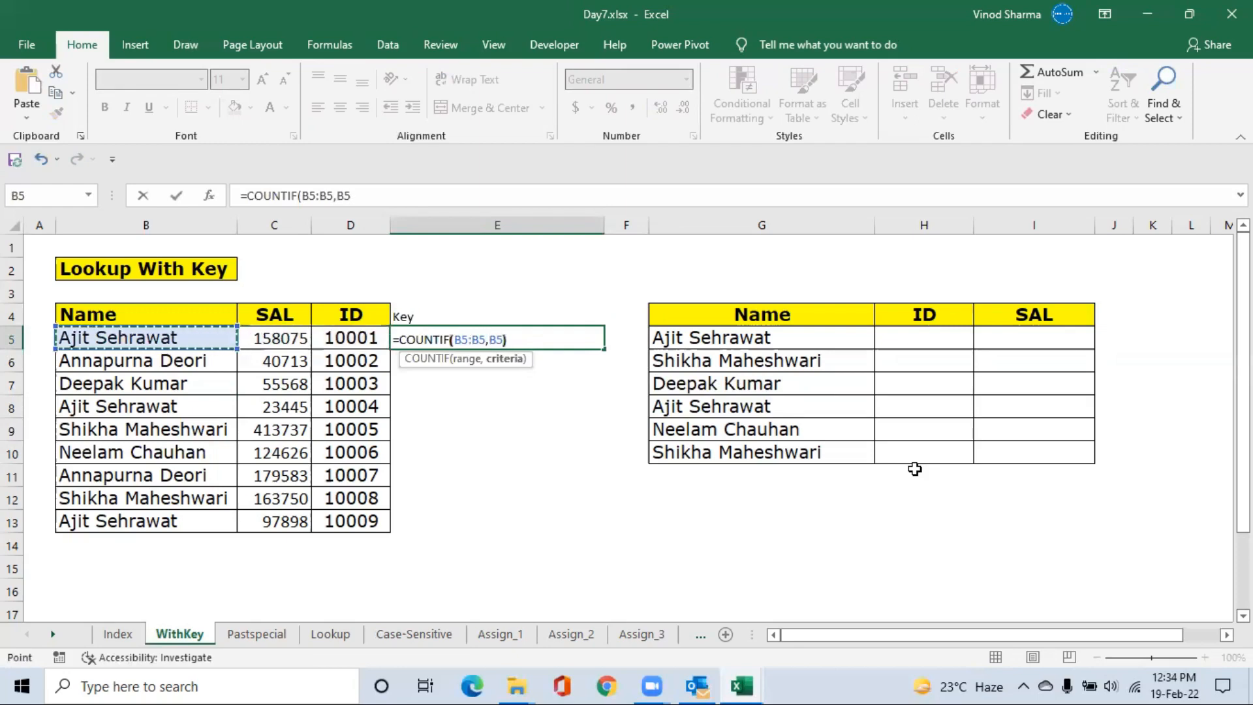
type(")")
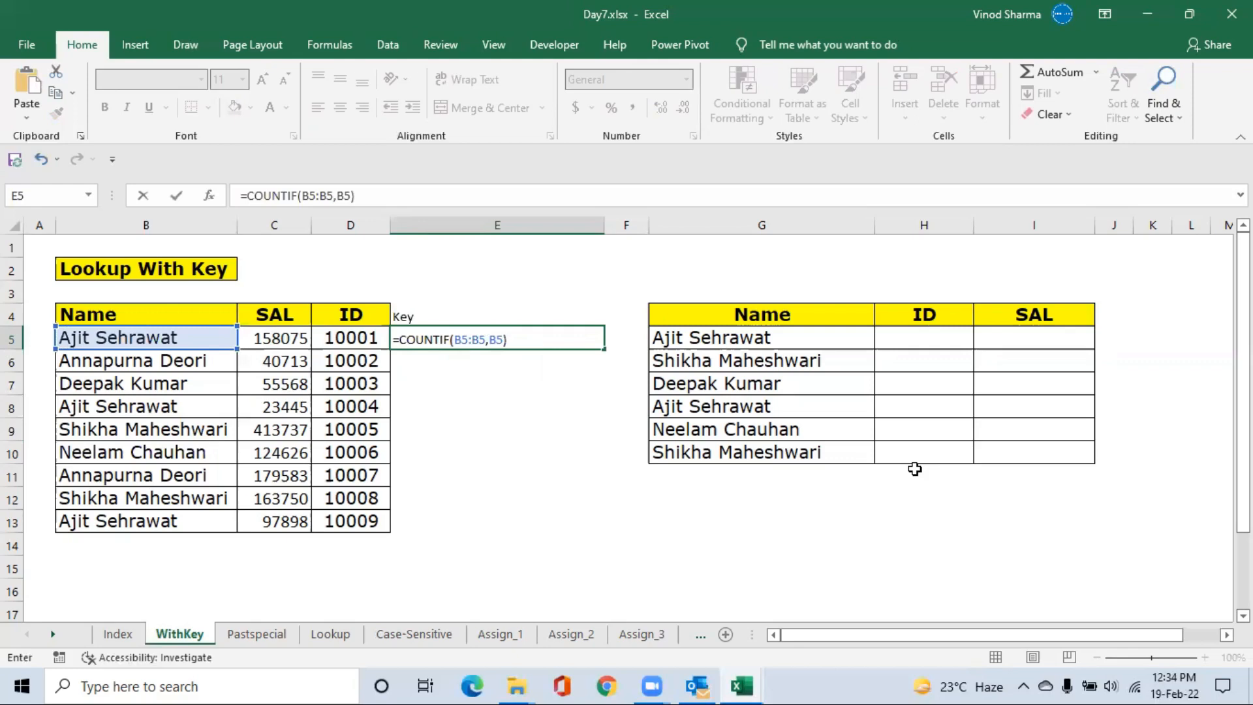
Make the range's starting cell absolute so that E5 contains =COUNTIF($B$5:B5,B5), and commit the formula.
left_click(463, 340)
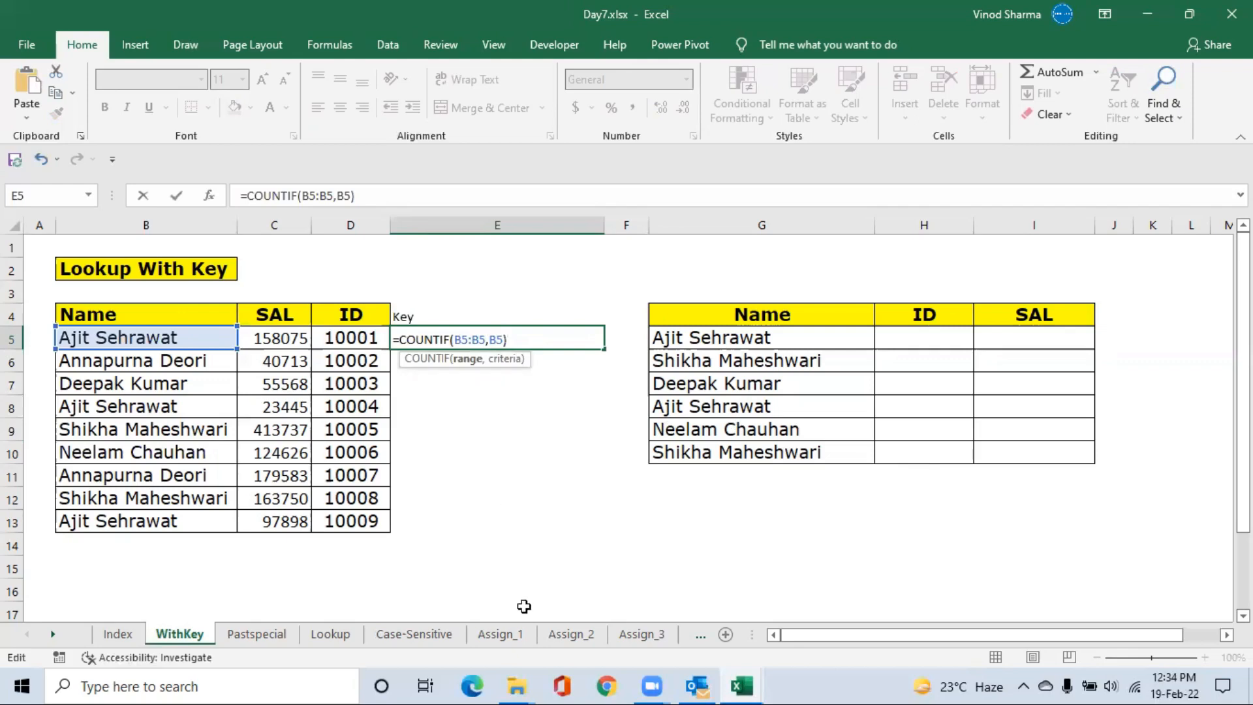
key("F3")
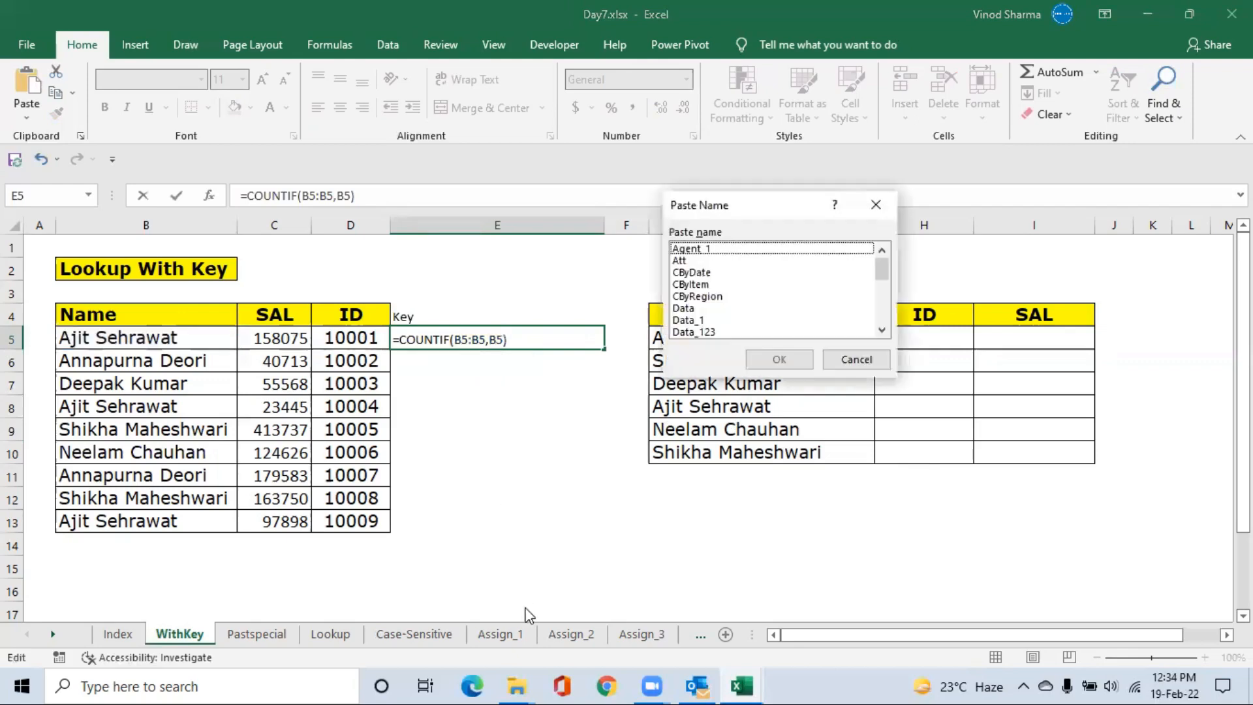
key("Escape")
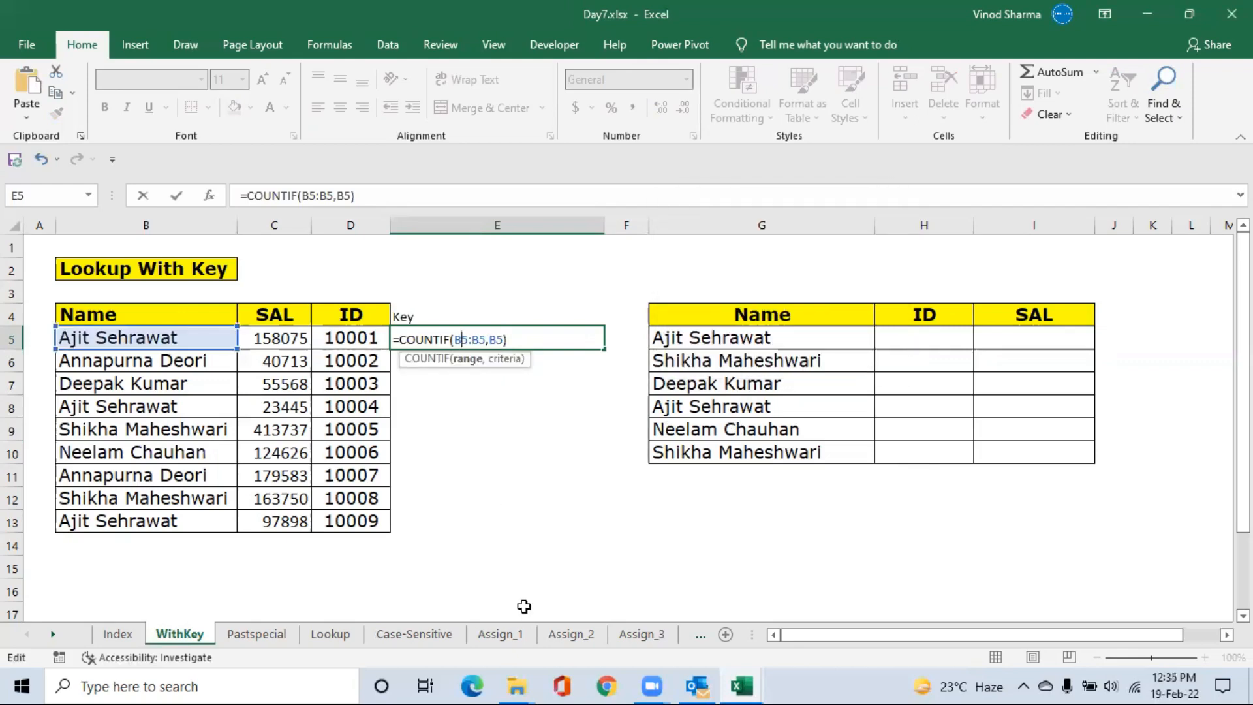
key("F4")
key("ctrl+Return")
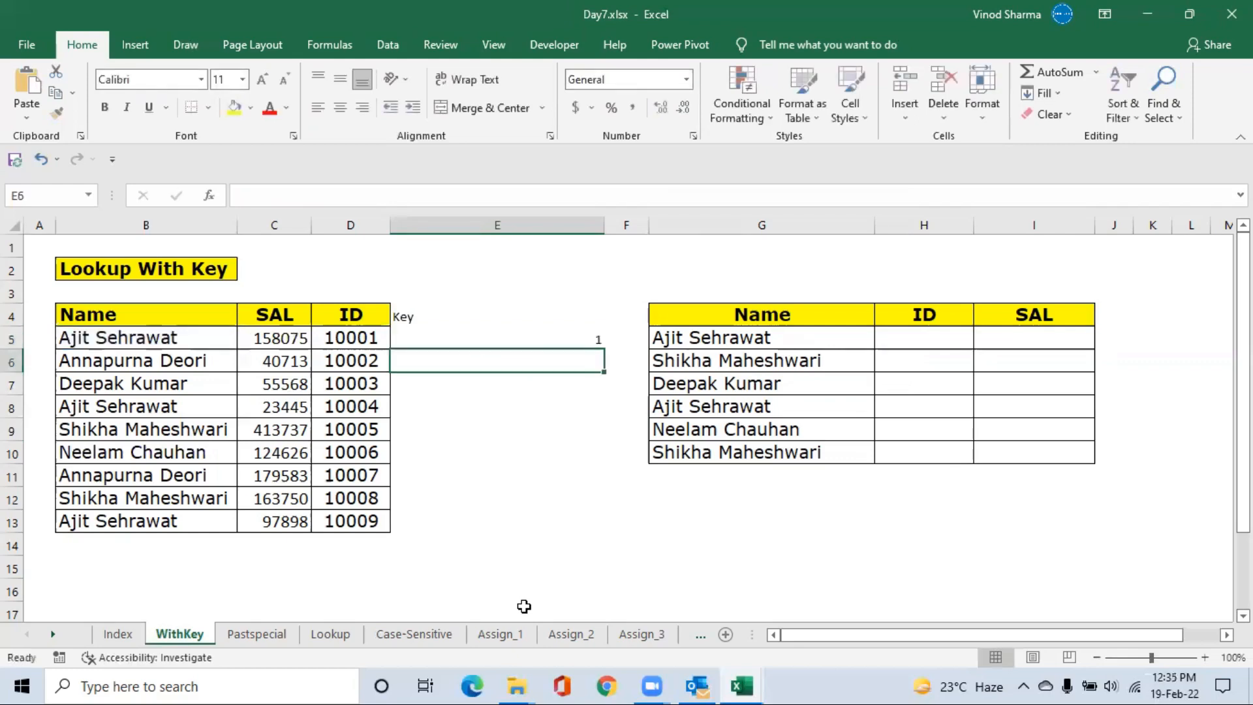
Fill the COUNTIF formula from E5 down through E13.
key("shift+Down")
key("shift+Down")
key("shift+Down")
key("shift+Down")
key("shift+Down")
key("shift+Down")
key("shift+Down")
key("shift+Down")
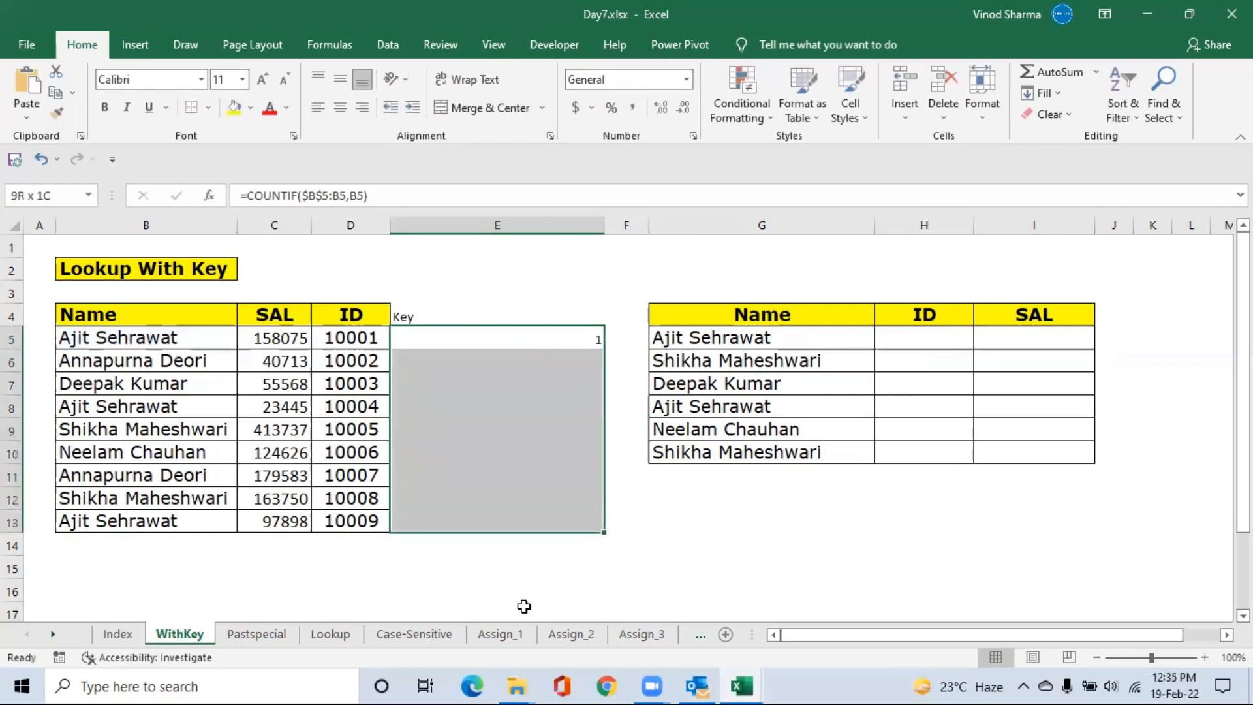
key("ctrl+d")
key("Up")
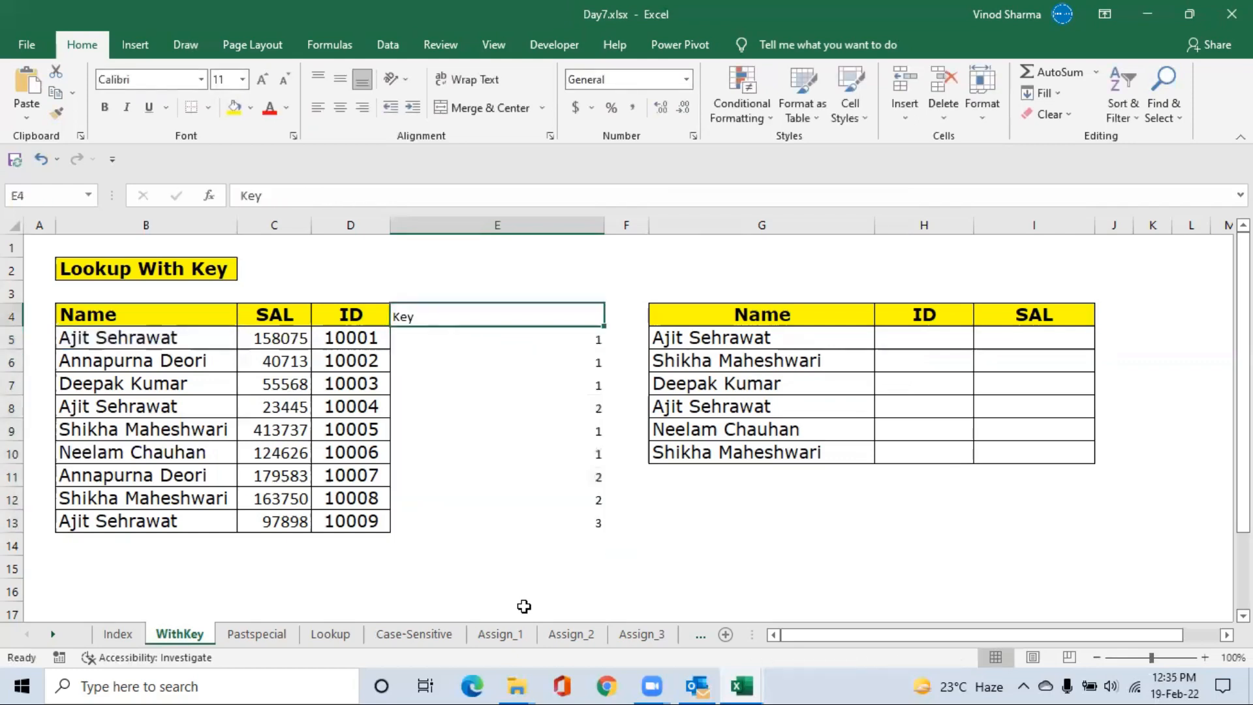
Compare the names in rows 5 to 7 with their occurrence counts in the Key column.
key("Down")
key("Left")
key("Left")
key("Left")
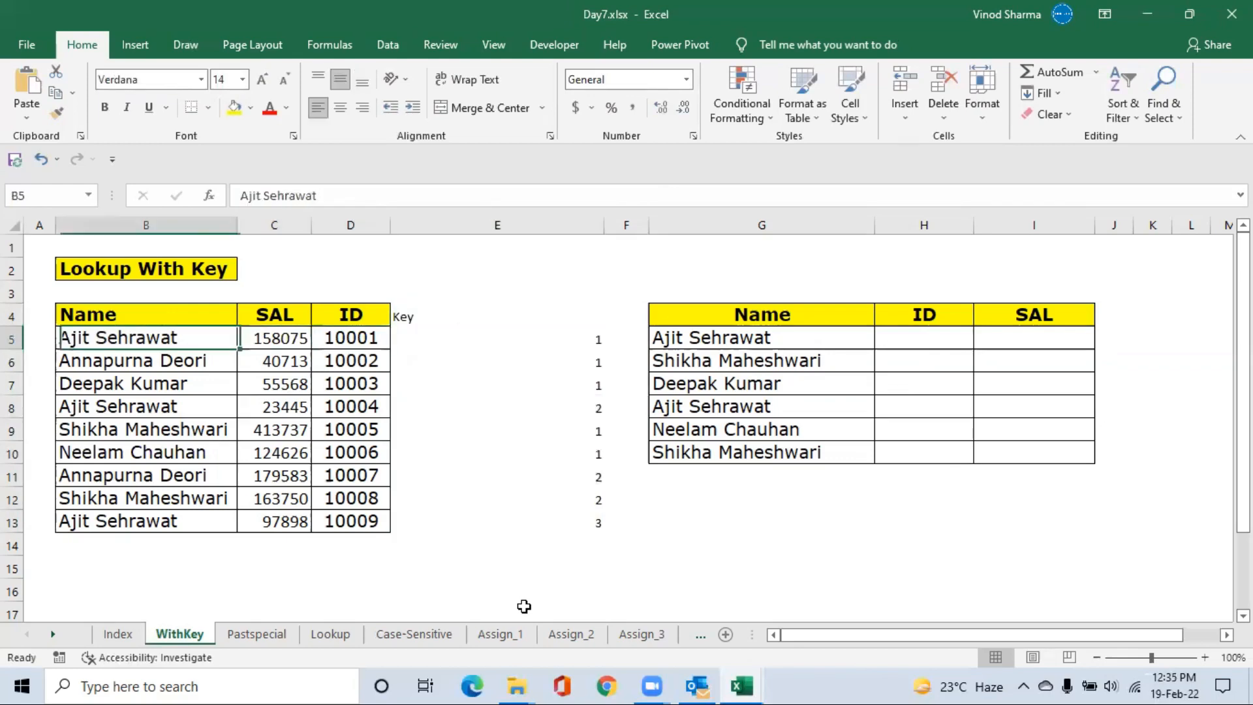
key("Right")
key("Right")
key("Right")
key("Left")
key("Left")
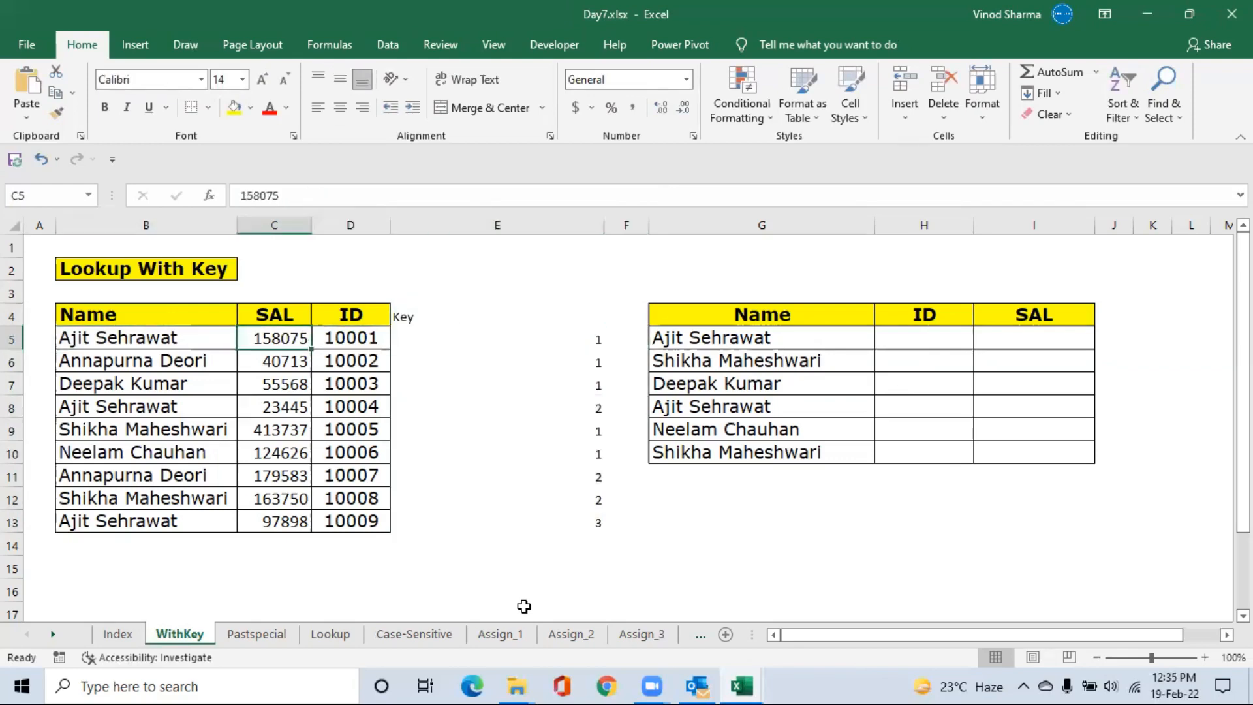
key("Left")
key("Down")
key("Right")
key("Right")
key("Right")
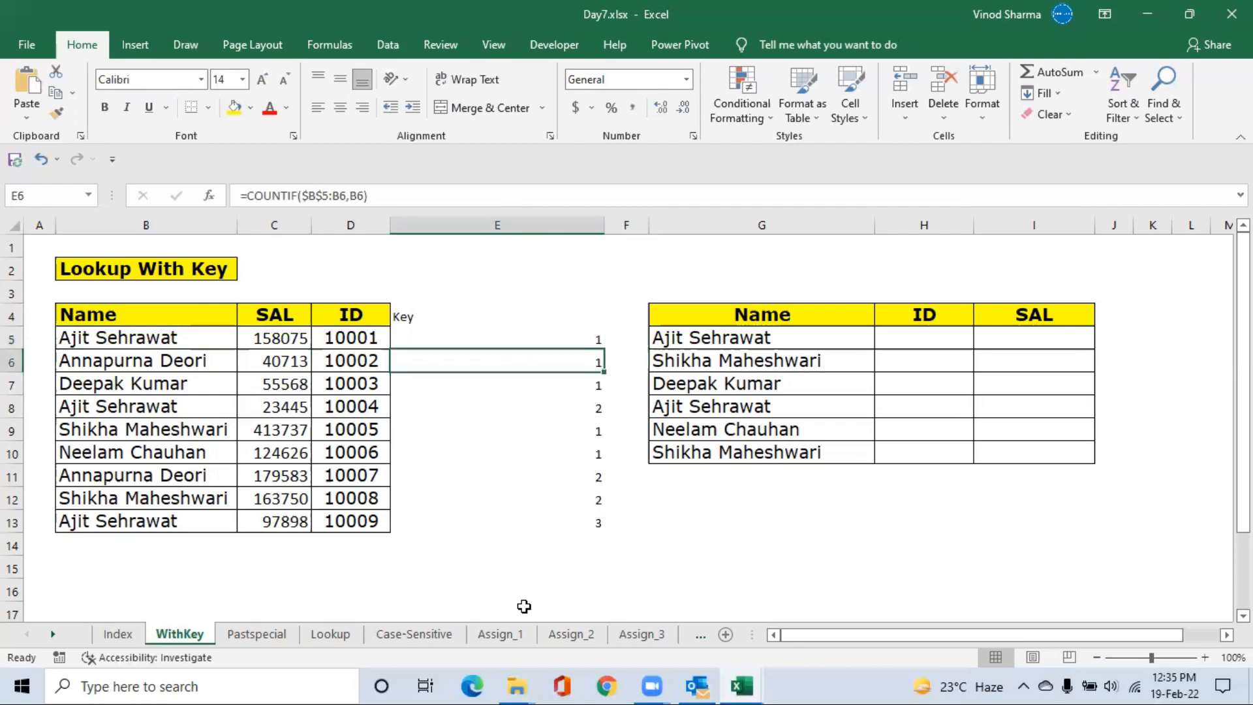
key("Left")
key("Left")
key("Left")
key("Down")
key("Right")
key("Right")
key("Right")
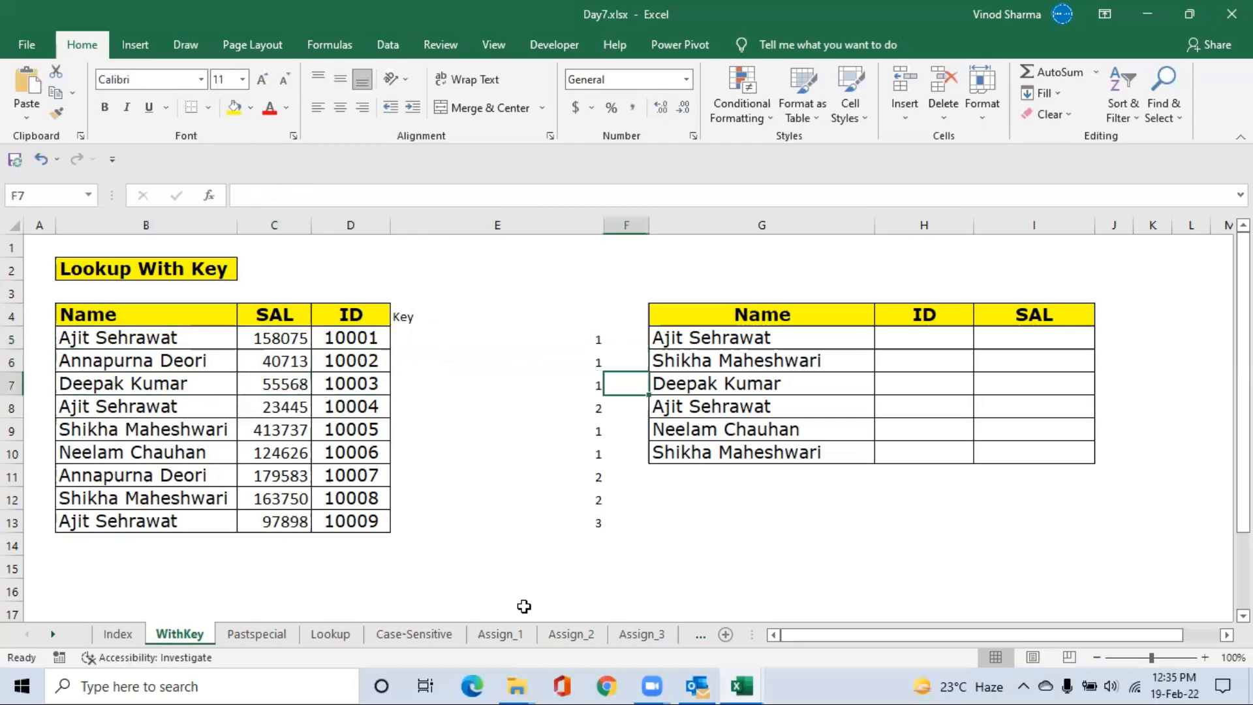
Check the Key column counts for the repeated name's further entries in rows 8 and 13.
key("Left")
key("Left")
key("Left")
key("Down")
key("Right")
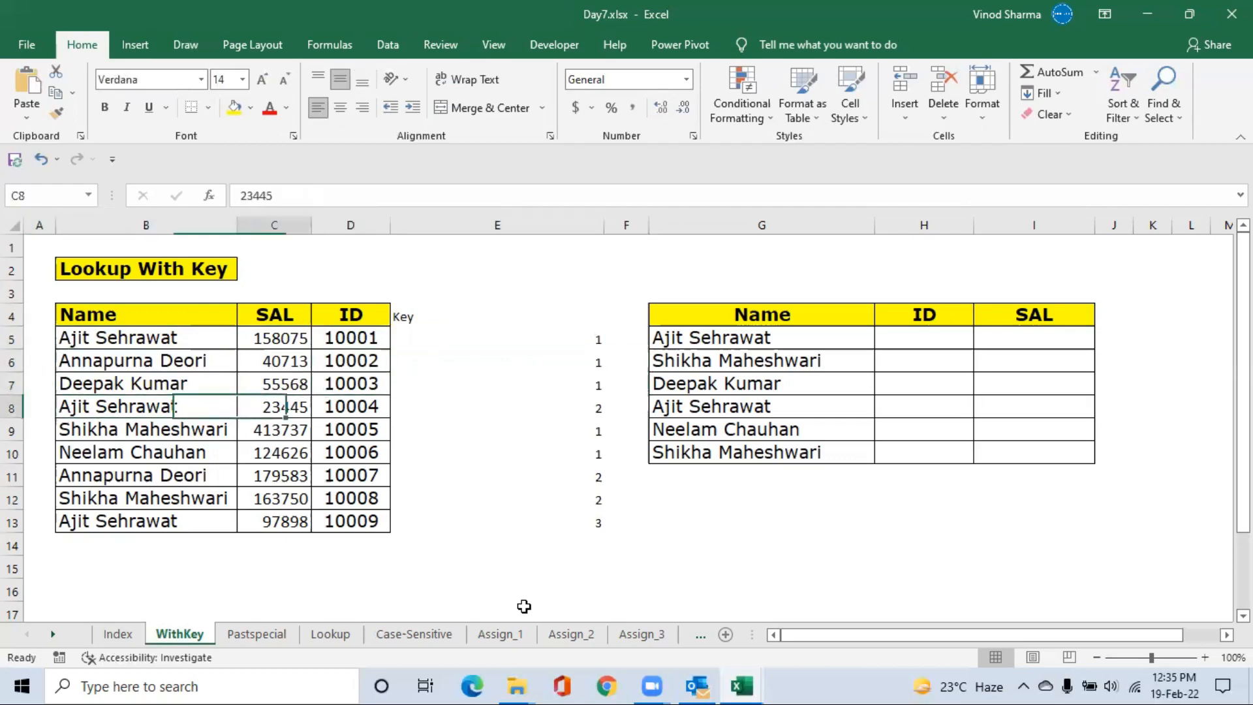
key("Right")
key("Right")
key("Right")
key("Left")
key("Left")
key("Left")
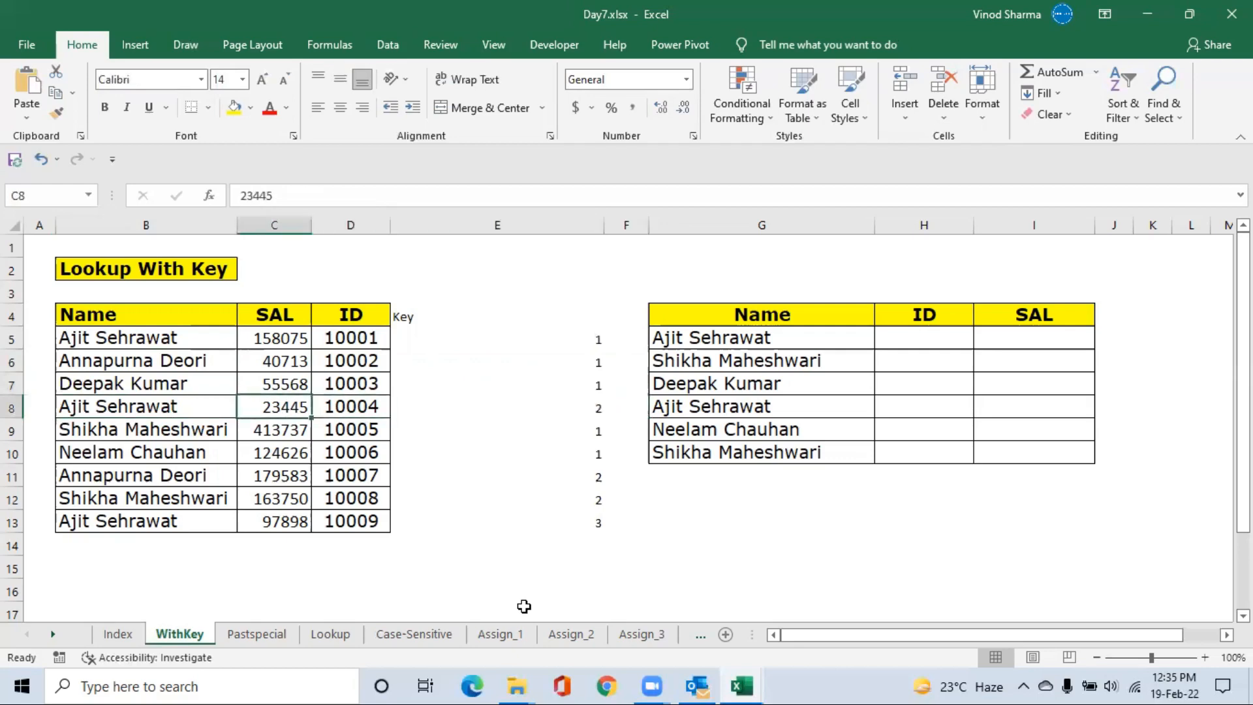
key("Left")
key("Down")
key("Down")
key("Down")
key("Down")
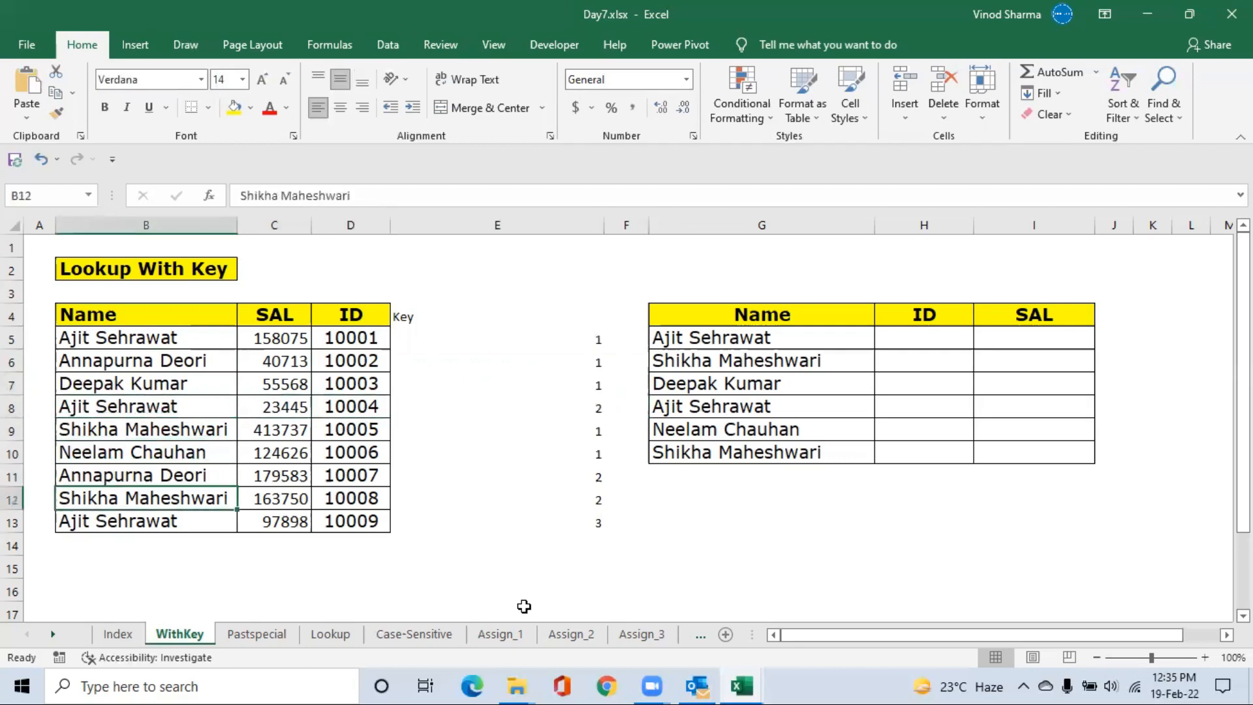
key("Down")
key("Right")
key("Right")
key("Right")
key("Right")
key("Left")
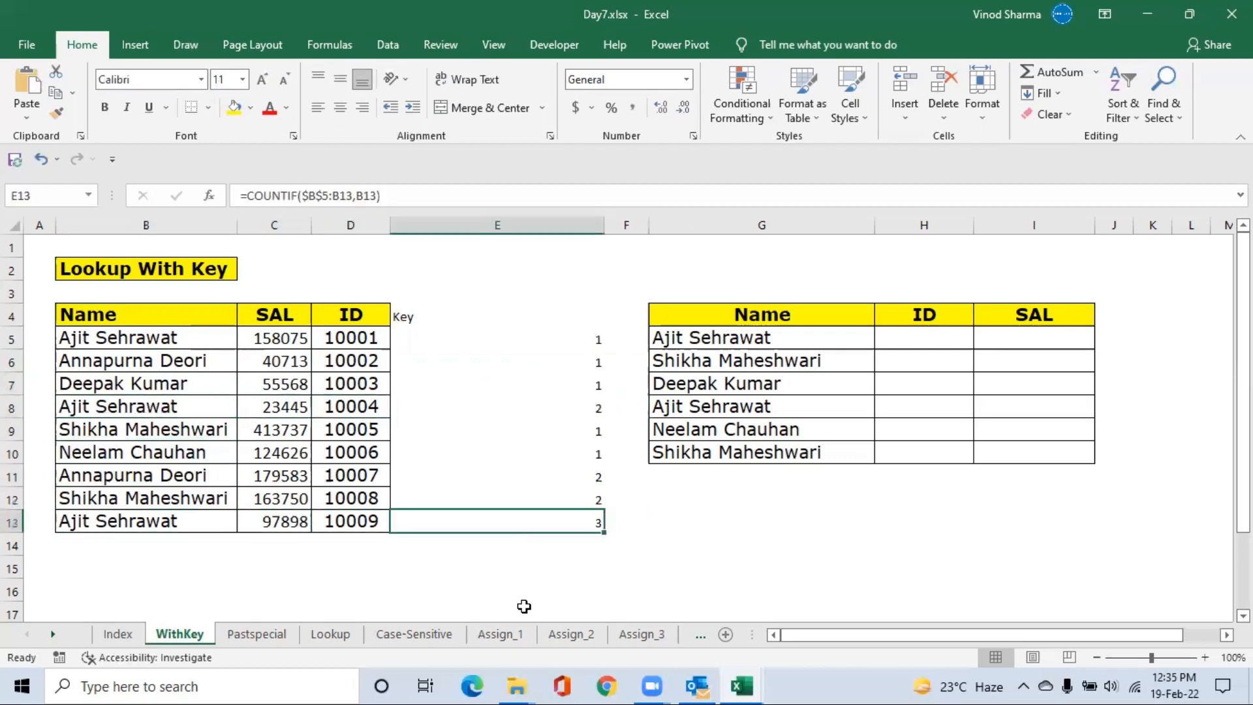
Prefix the E5 formula with the name so that it reads =B5&COUNTIF($B$5:B5,B5).
key("Up")
key("Up")
key("Up")
key("Up")
key("Up")
key("Up")
key("Up")
key("Up")
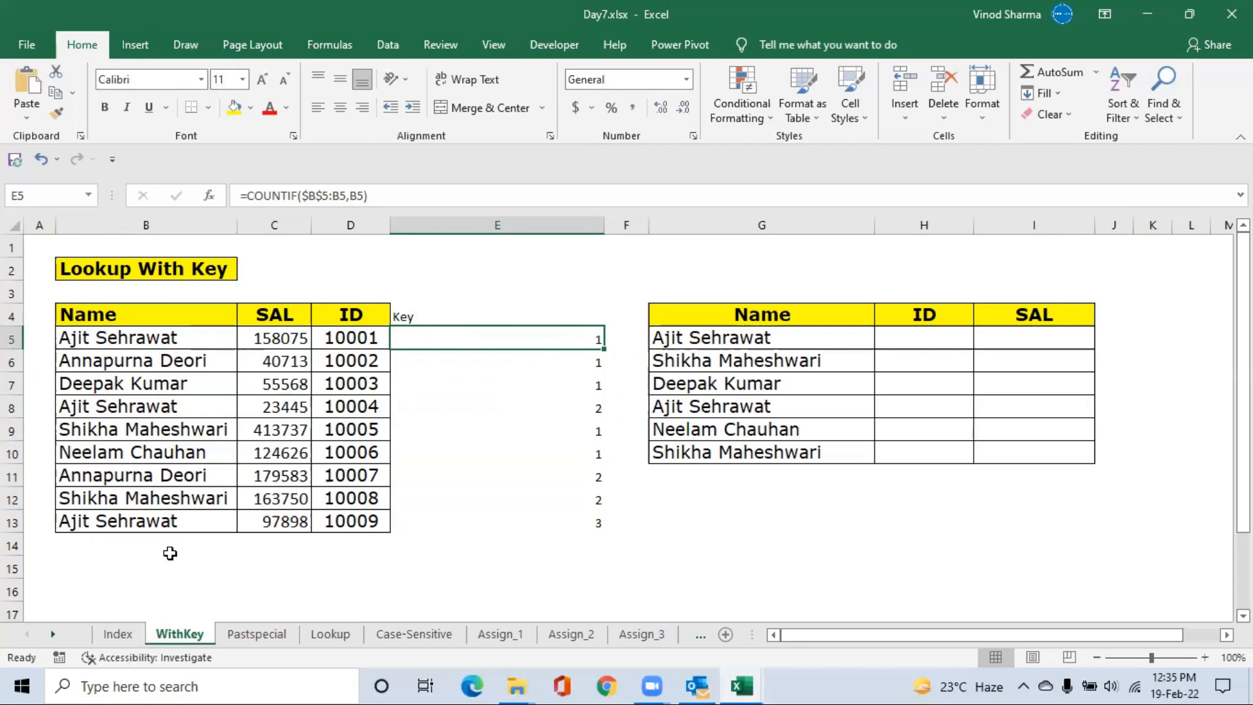
key("F2")
key("Left")
key("Left")
key("Left")
key("Left")
key("Left")
key("Left")
key("Left")
key("Left")
key("Left")
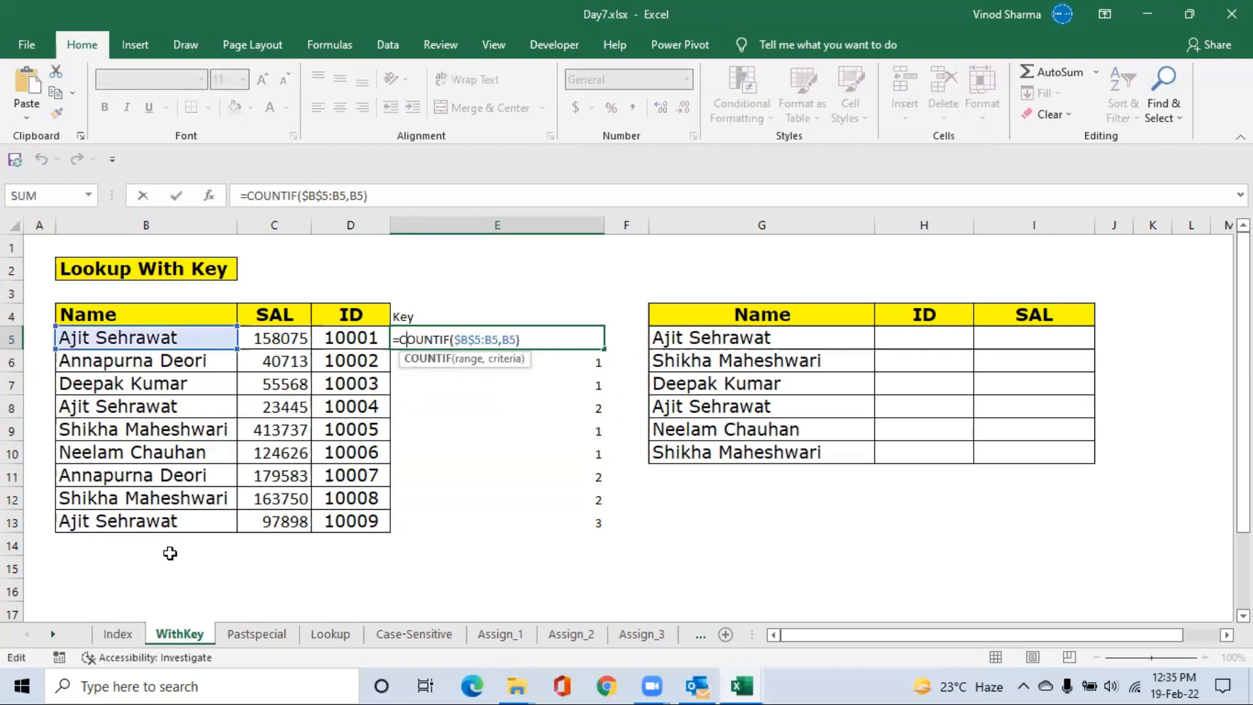
key("End")
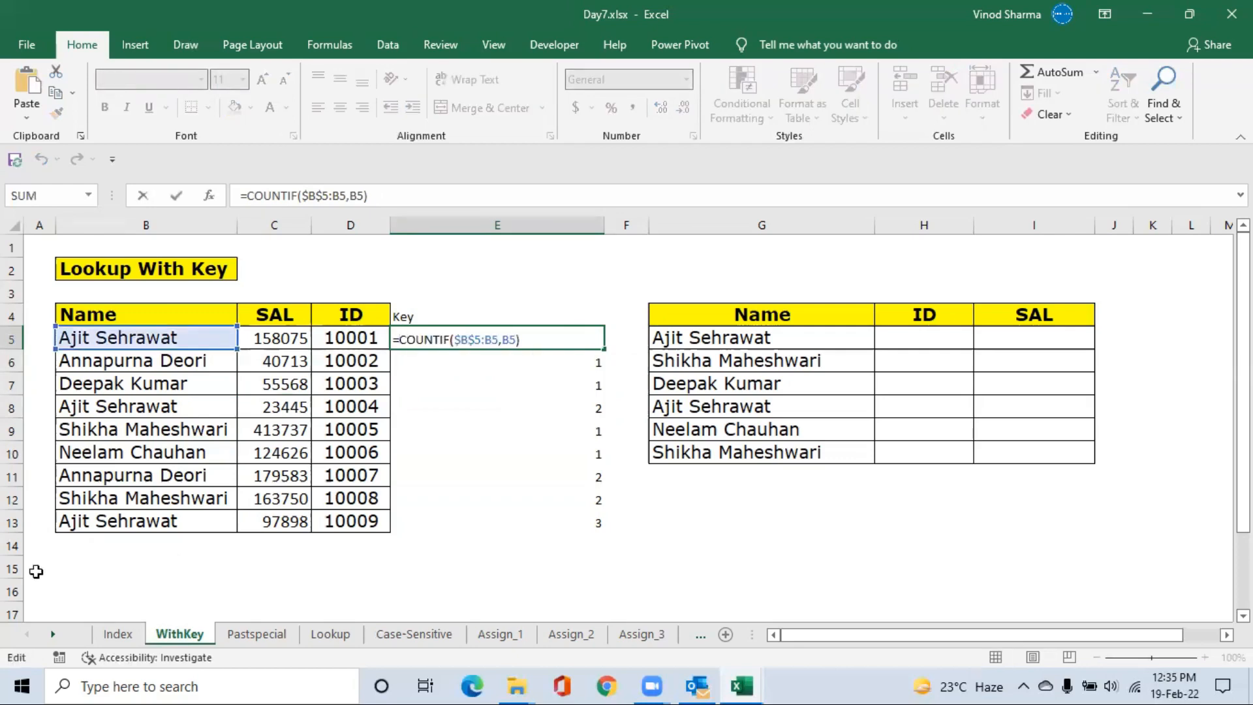
left_click(201, 333)
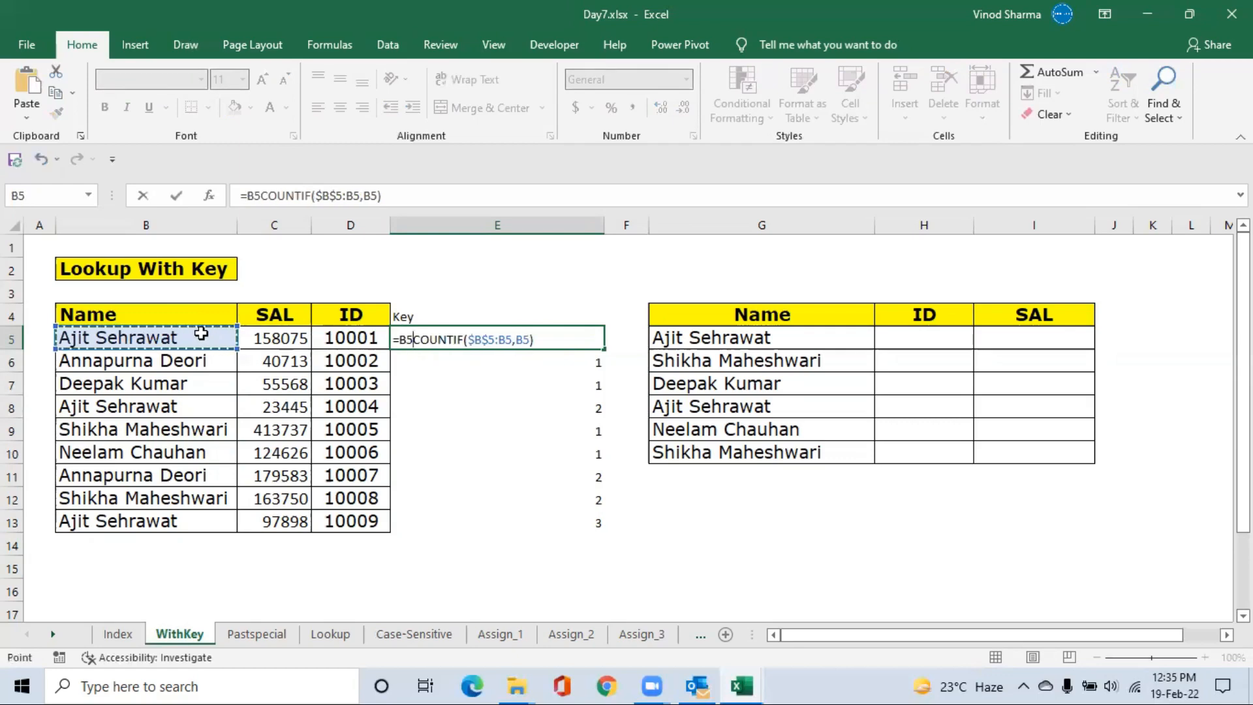
type("&")
key("Return")
key("Up")
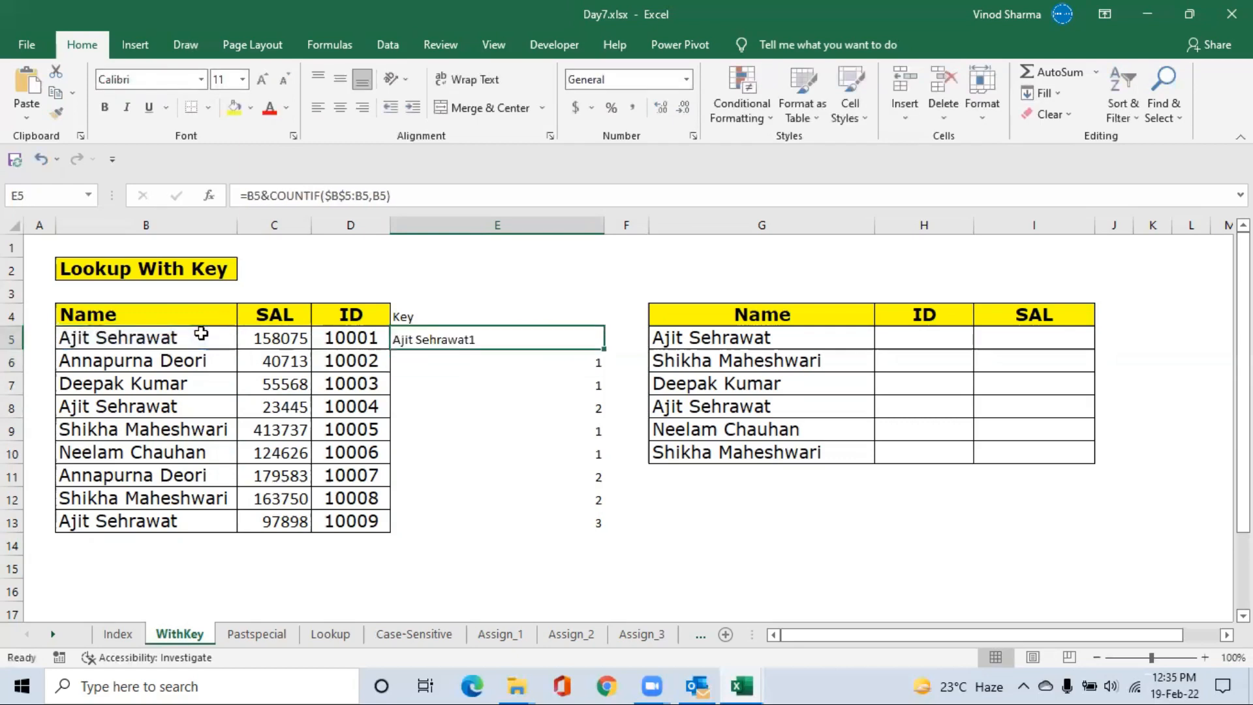
Fill the combined name-and-count formula from E5 down through E13 and select the key in E8.
key("ctrl+shift+Down")
key("ctrl+d")
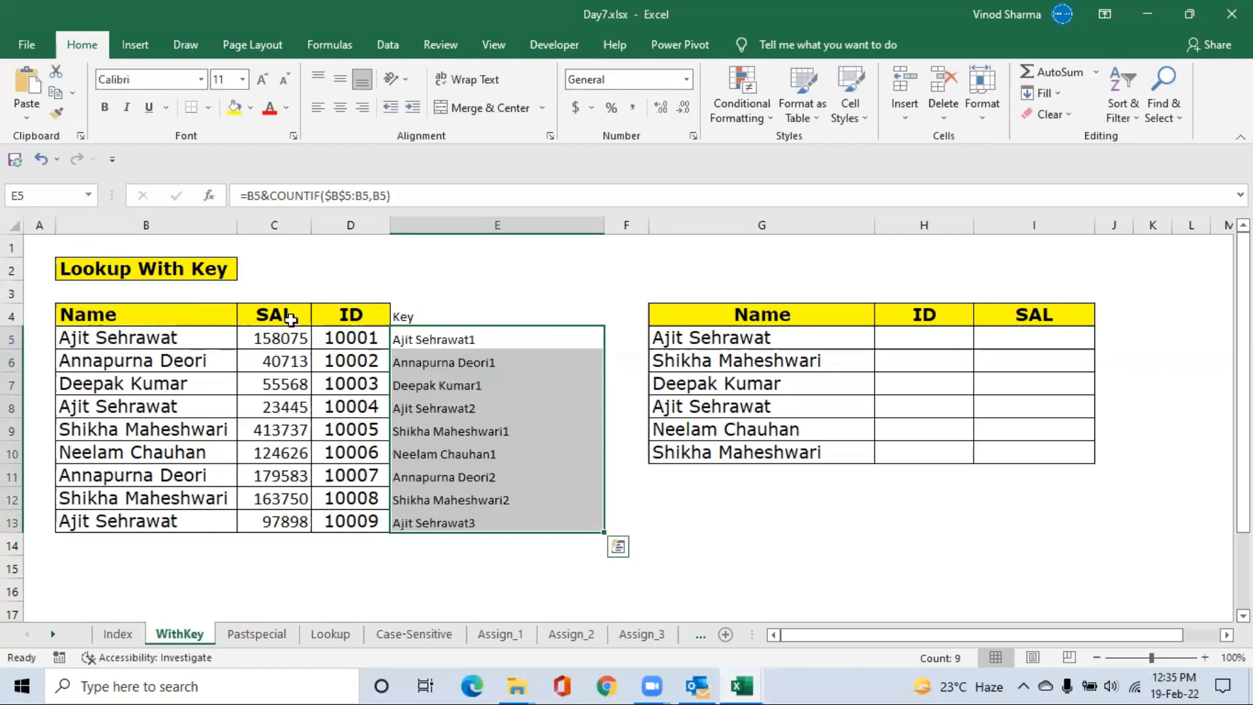
left_click(397, 406)
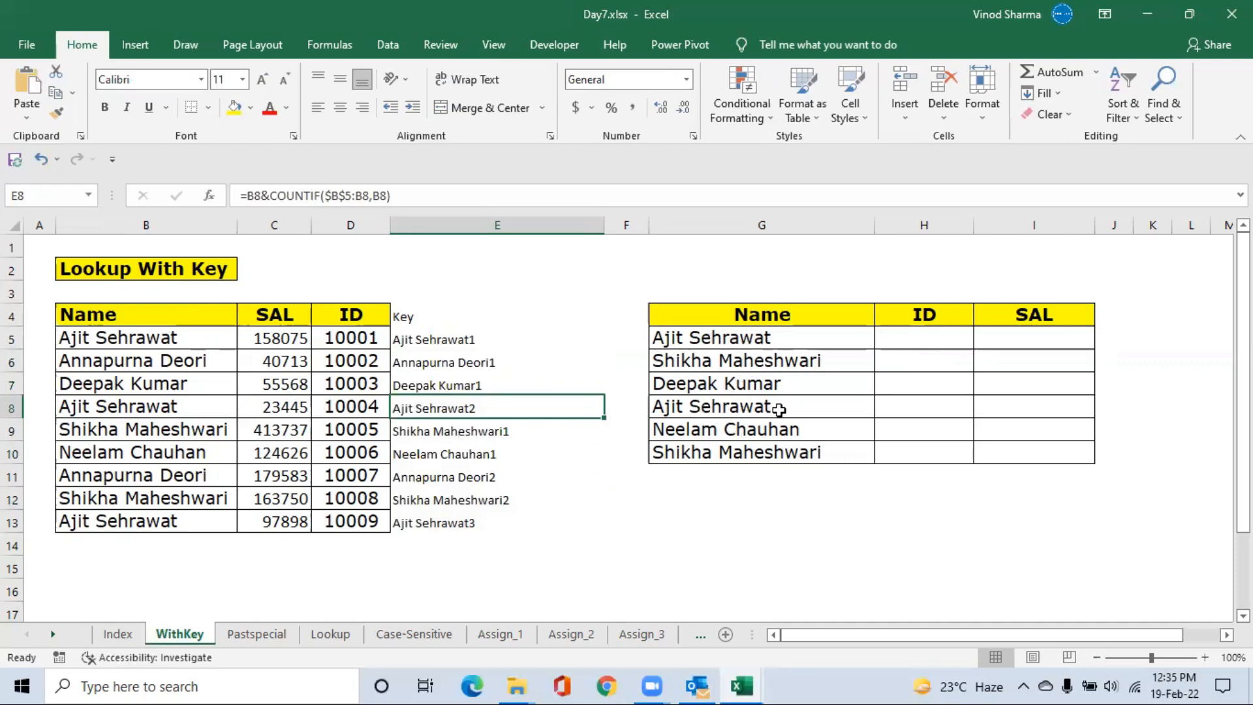
Start an INDEX formula in H5, the first cell of the lookup table's ID column.
left_click(906, 344)
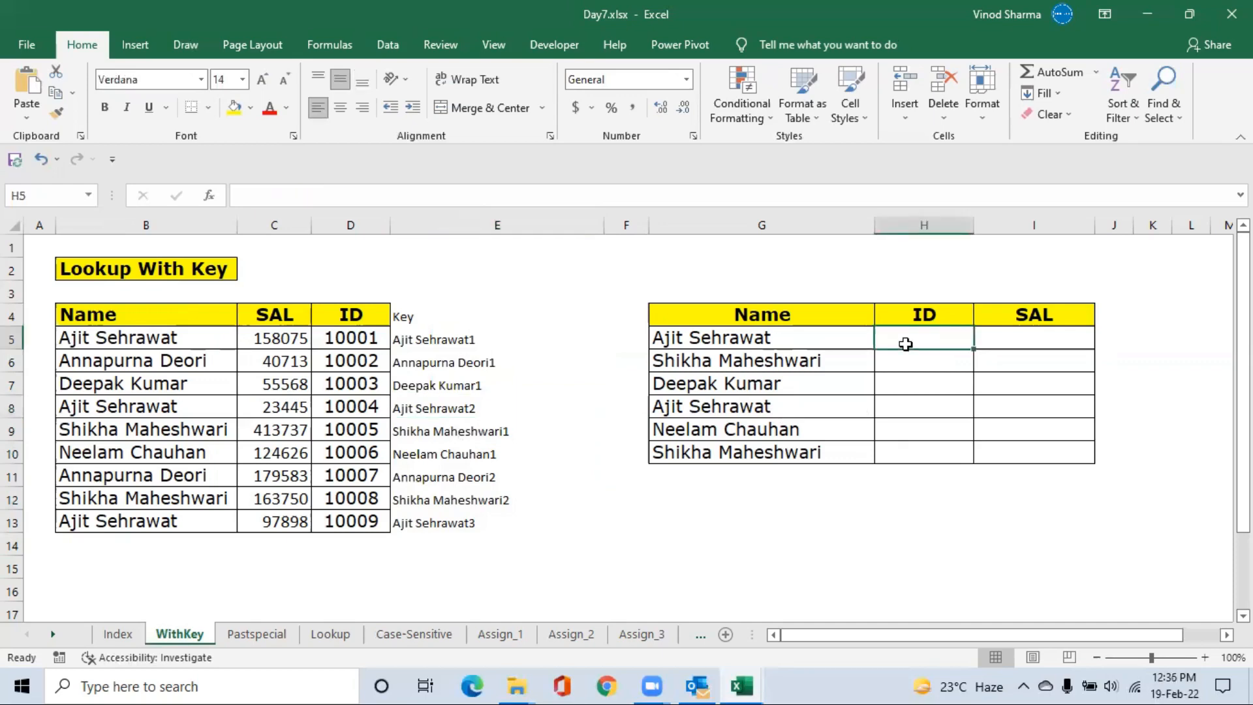
type("=")
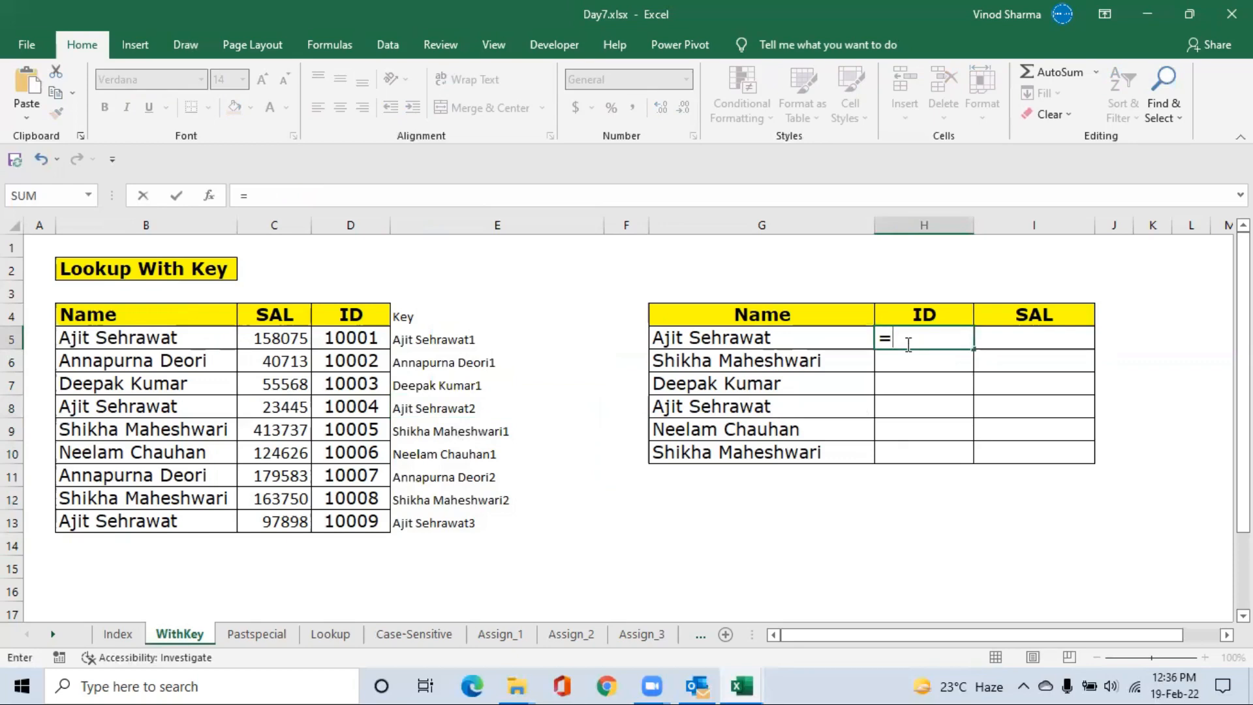
key("Escape")
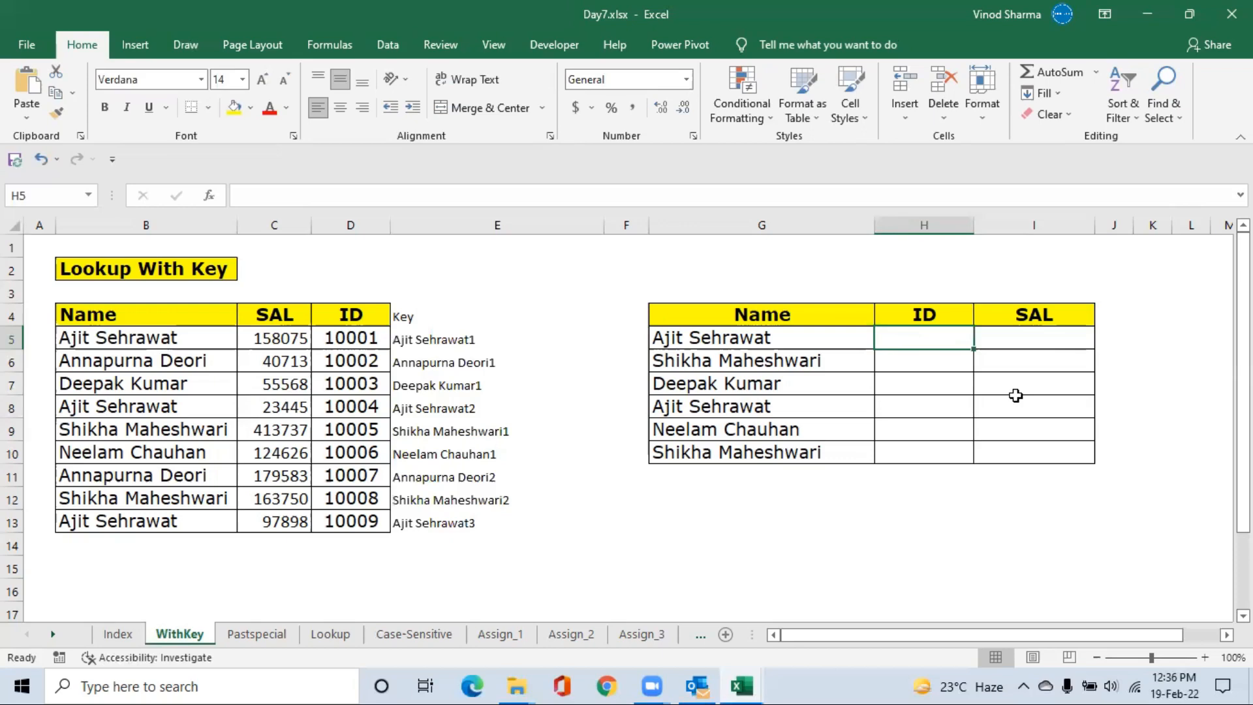
type("=")
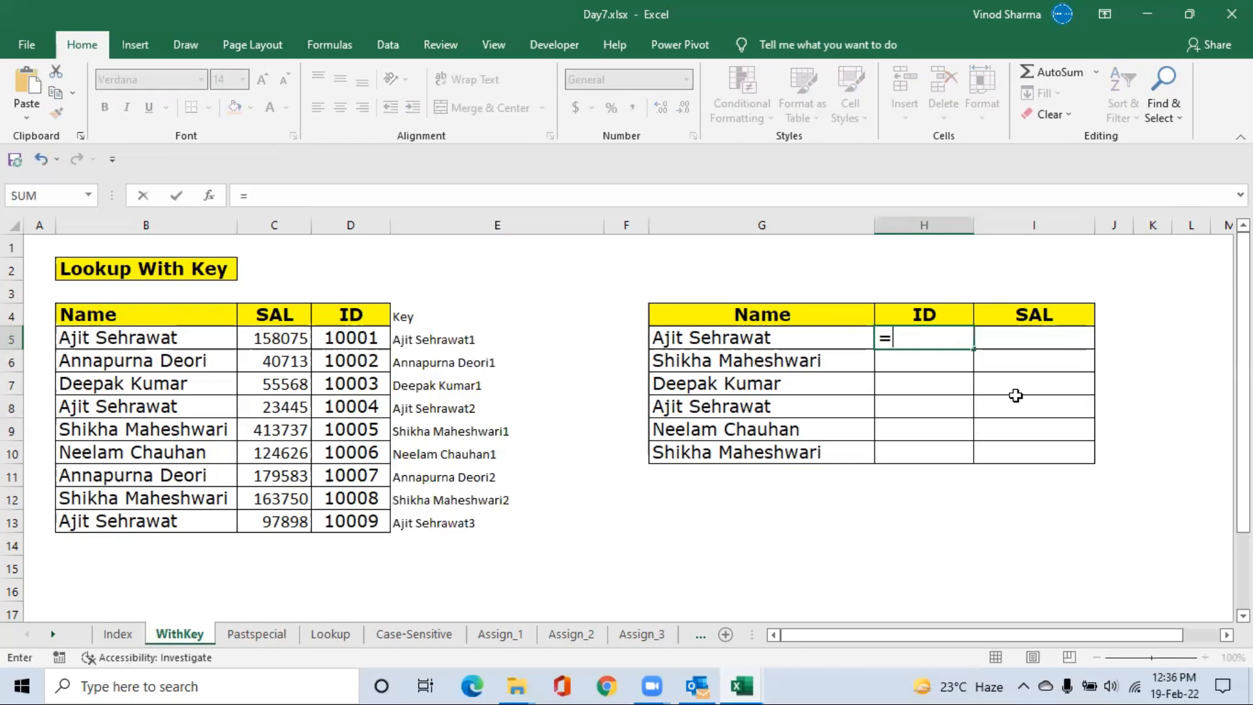
type("in")
key("Tab")
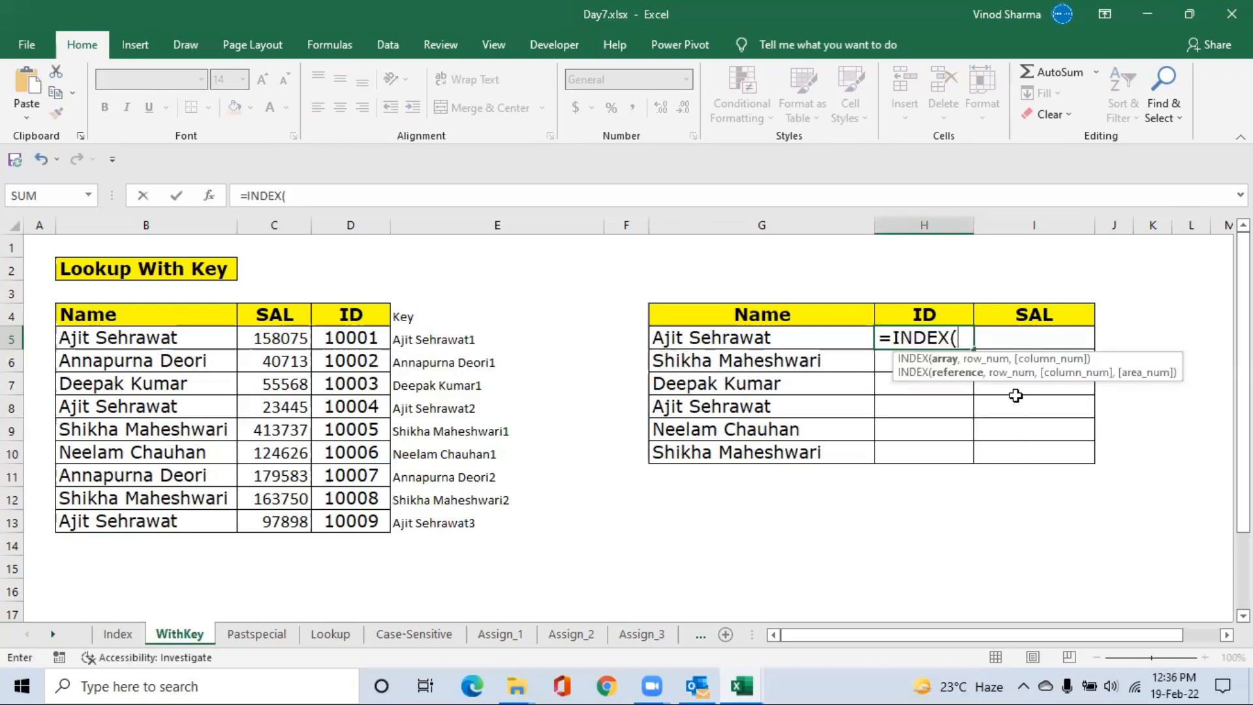
Set the INDEX array to the whole source table including the Key column, as the absolute range $B$4:$E$13.
key("Left")
key("Home")
key("Up")
key("Right")
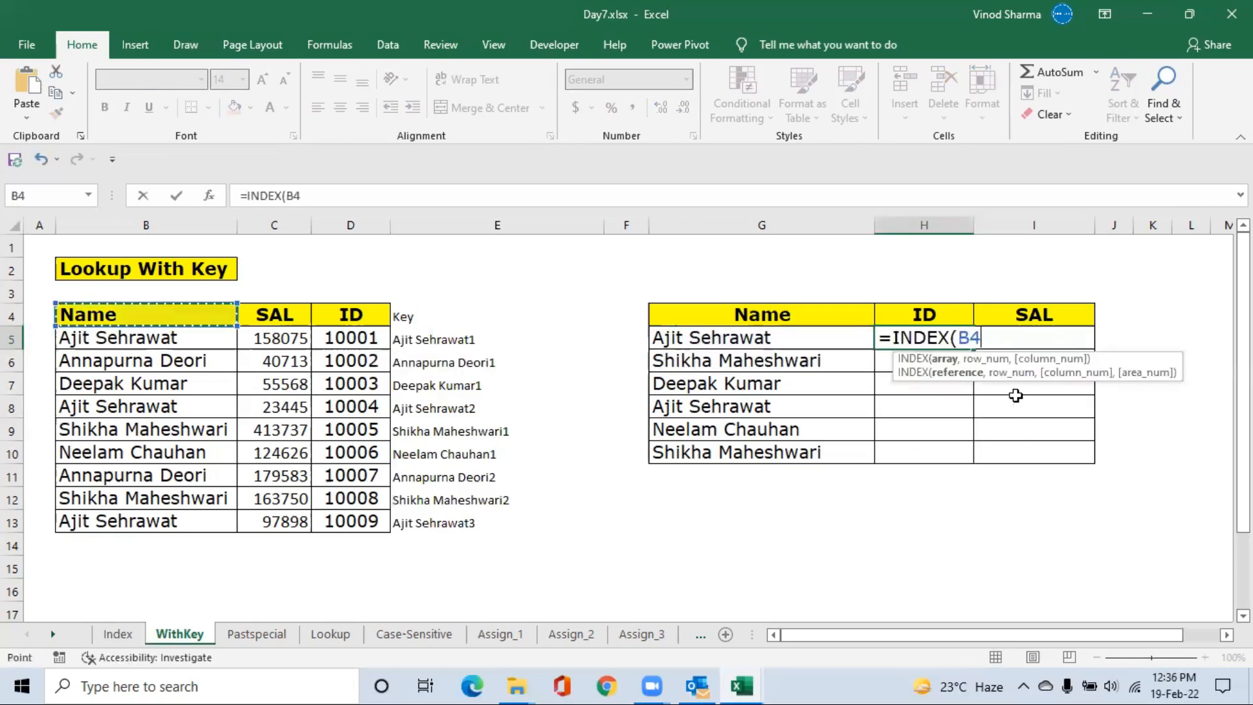
key("ctrl+shift+Right")
key("ctrl+shift+Down")
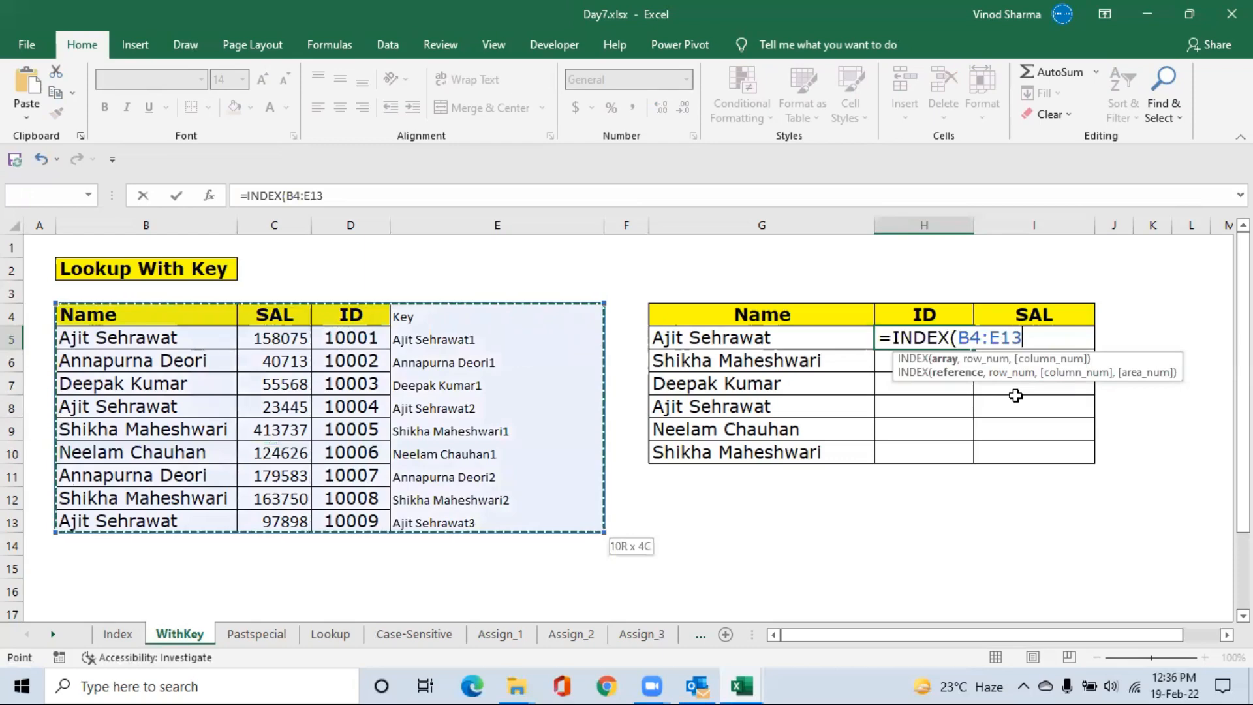
key("F4")
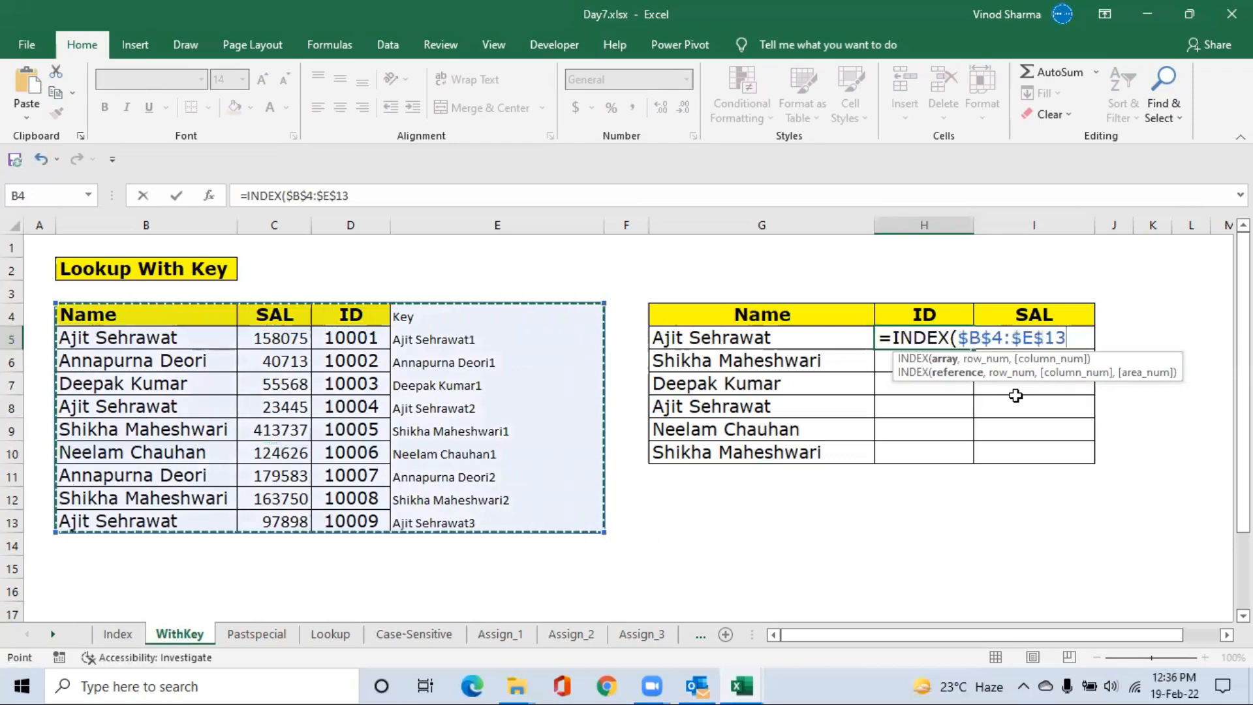
type(",")
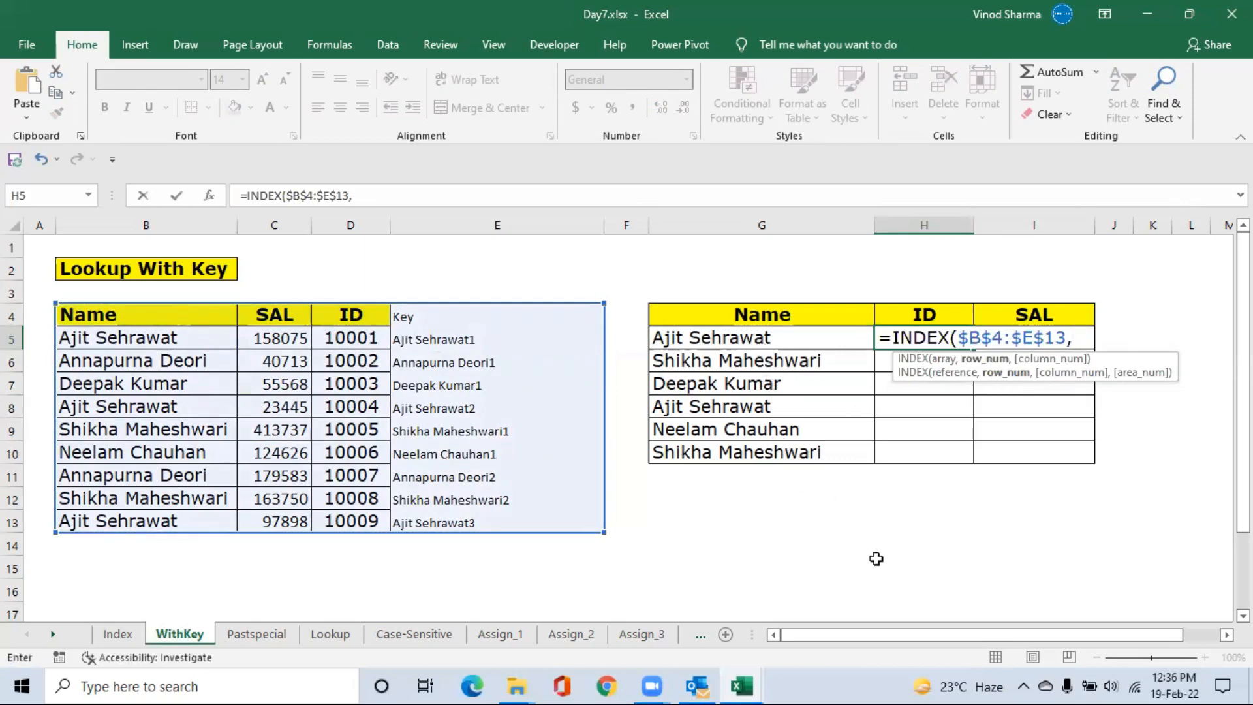
Nest a MATCH function as the row number, starting its lookup value with the column-locked name reference $G5 followed by &.
type("m")
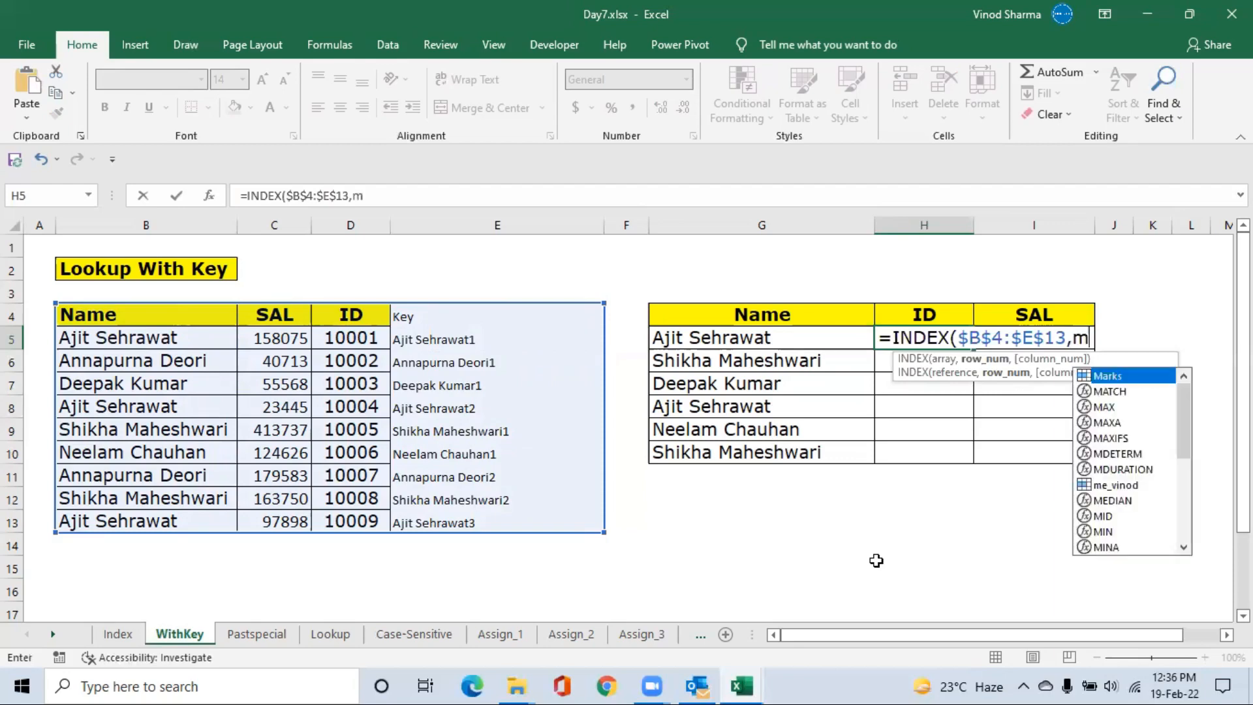
type("at")
key("Tab")
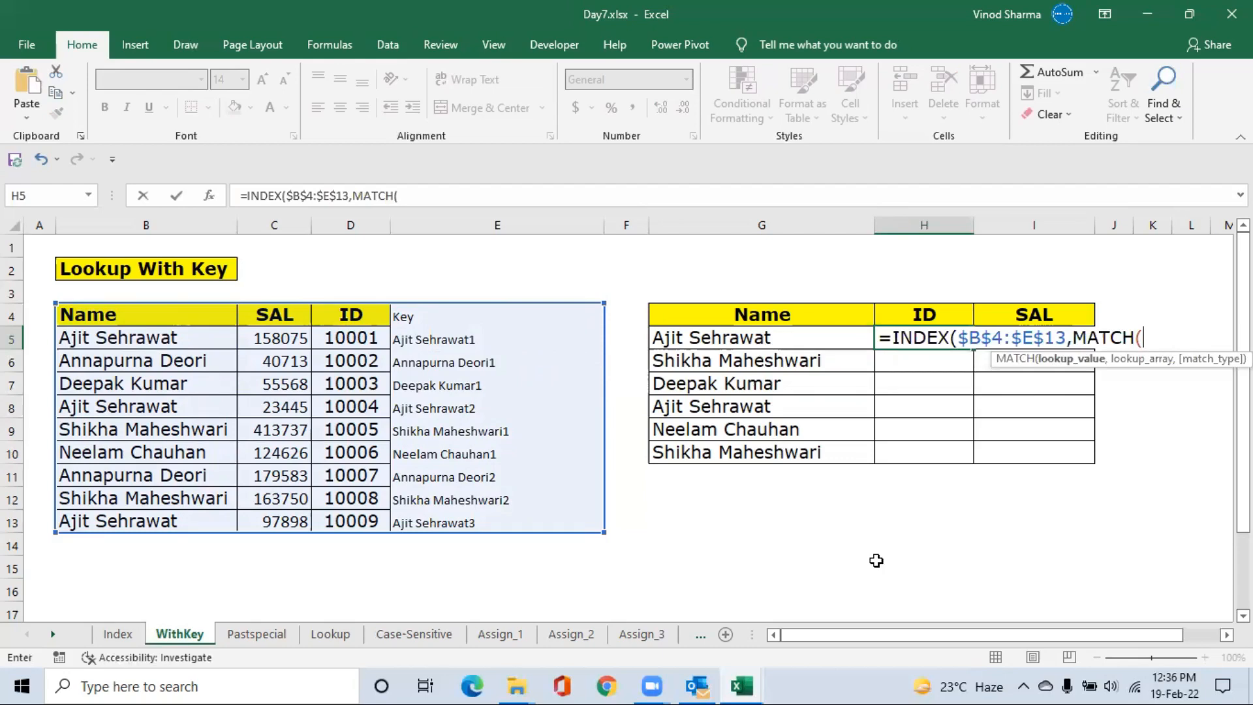
key("Left")
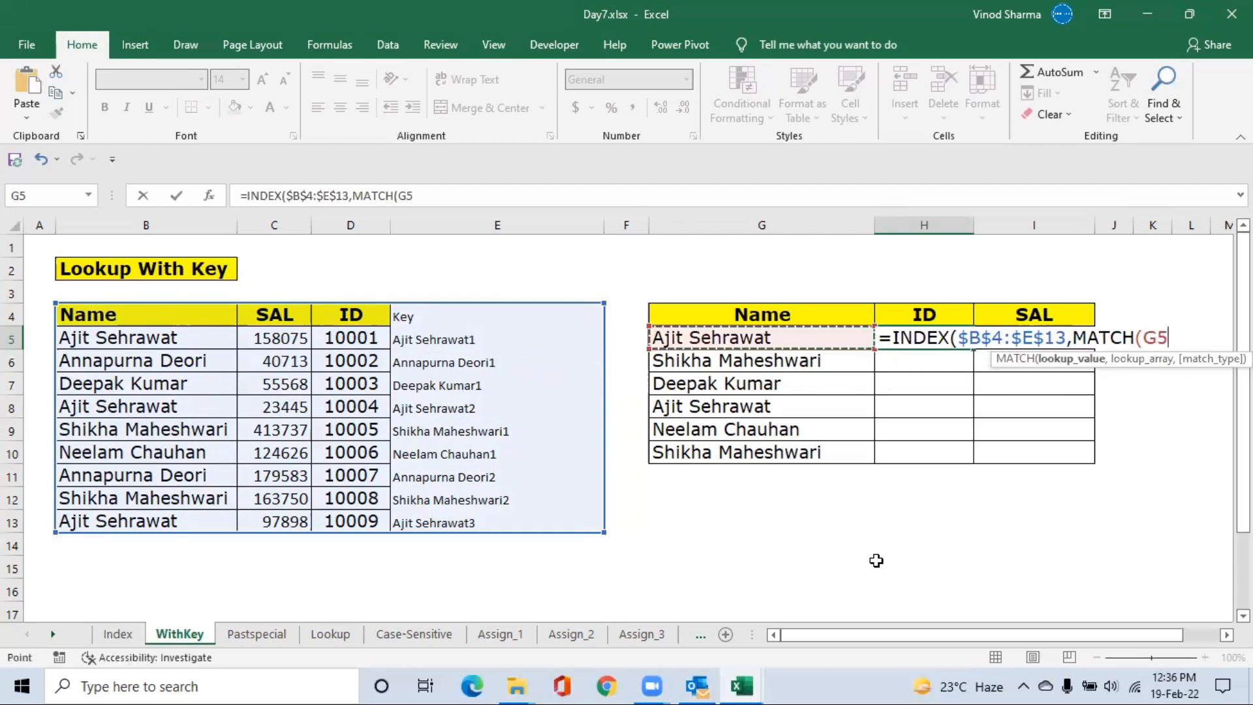
key("F4")
key("F4")
key("F4")
type("&")
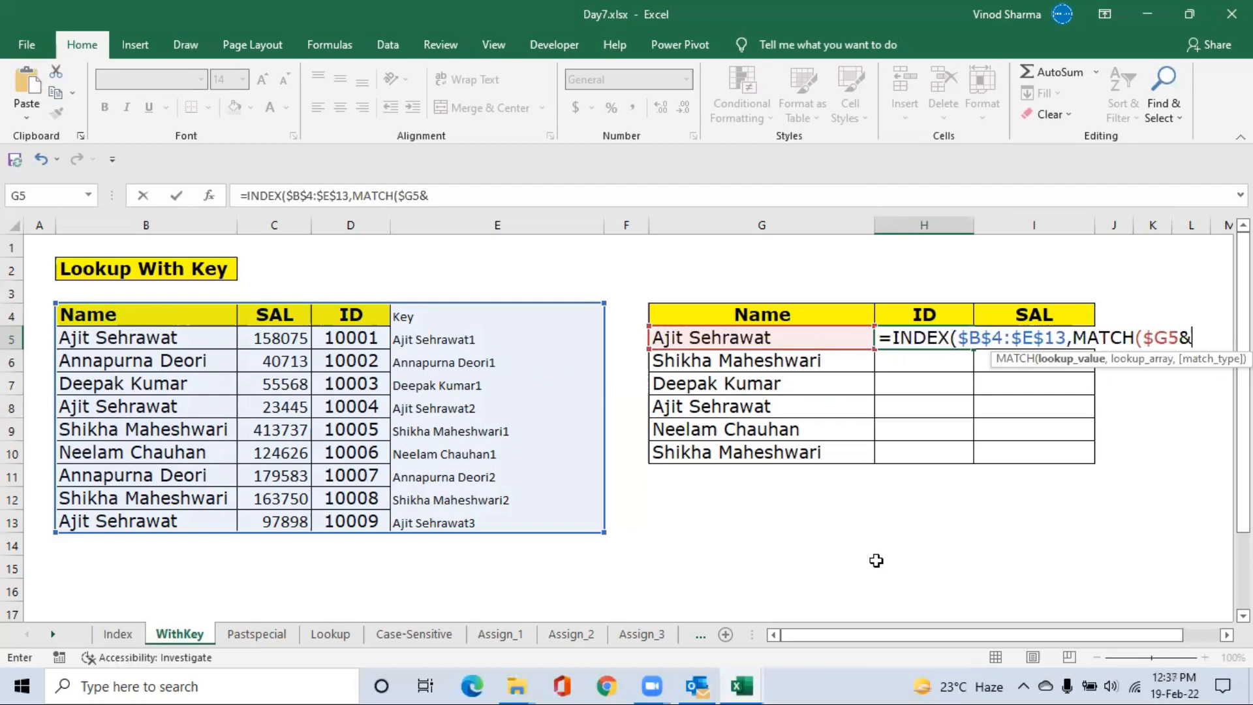
Append a COUNTIF to the MATCH lookup value with range G5:G5 and criteria G5, leaving its bracket open.
type("cou")
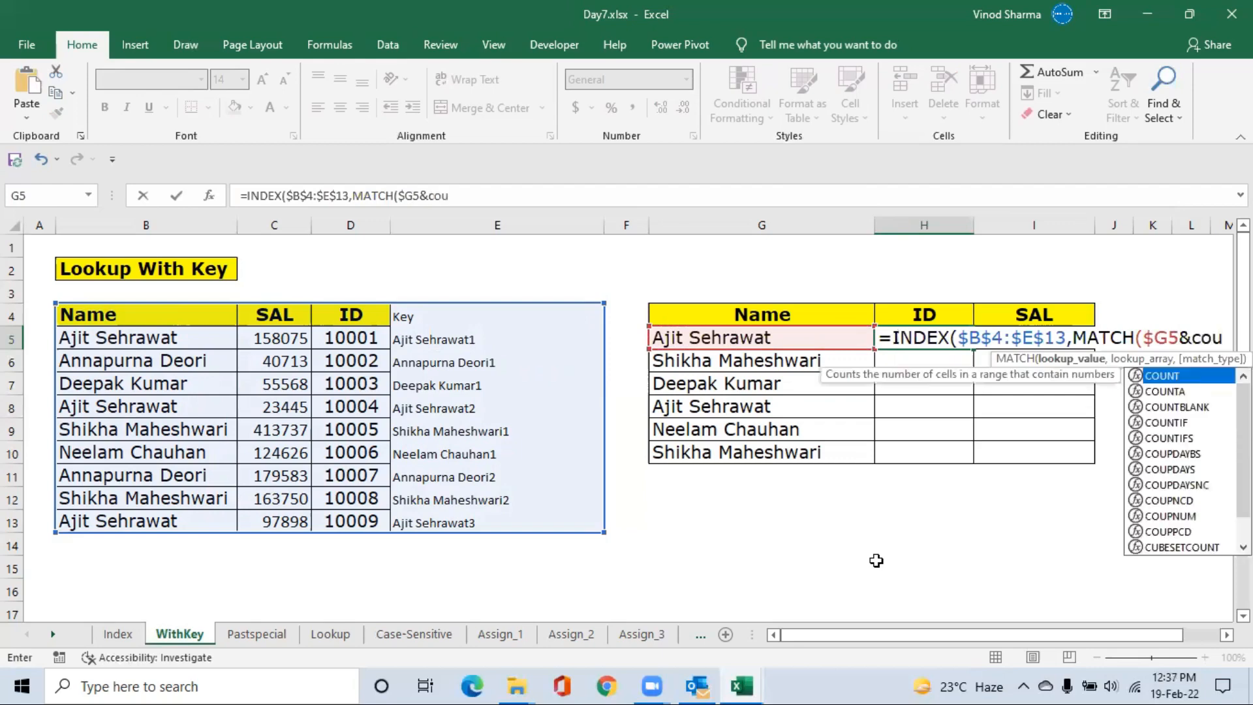
key("Down")
key("Down")
key("Down")
key("Tab")
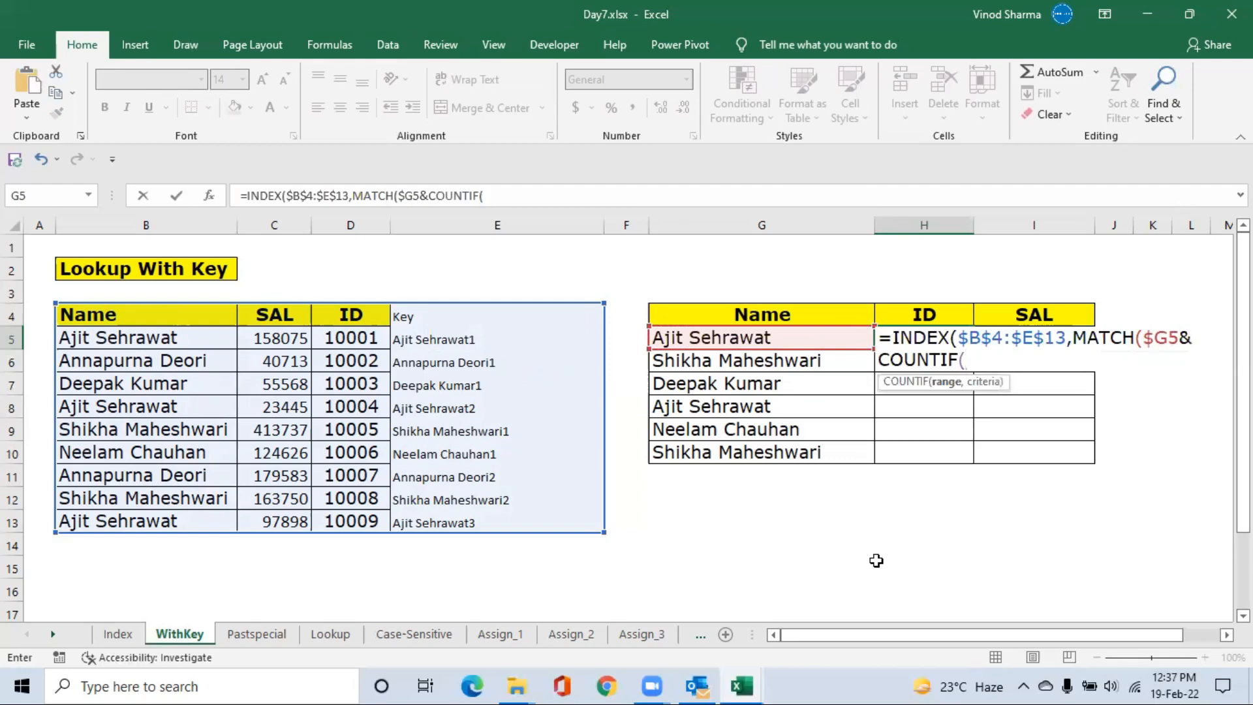
key("Left")
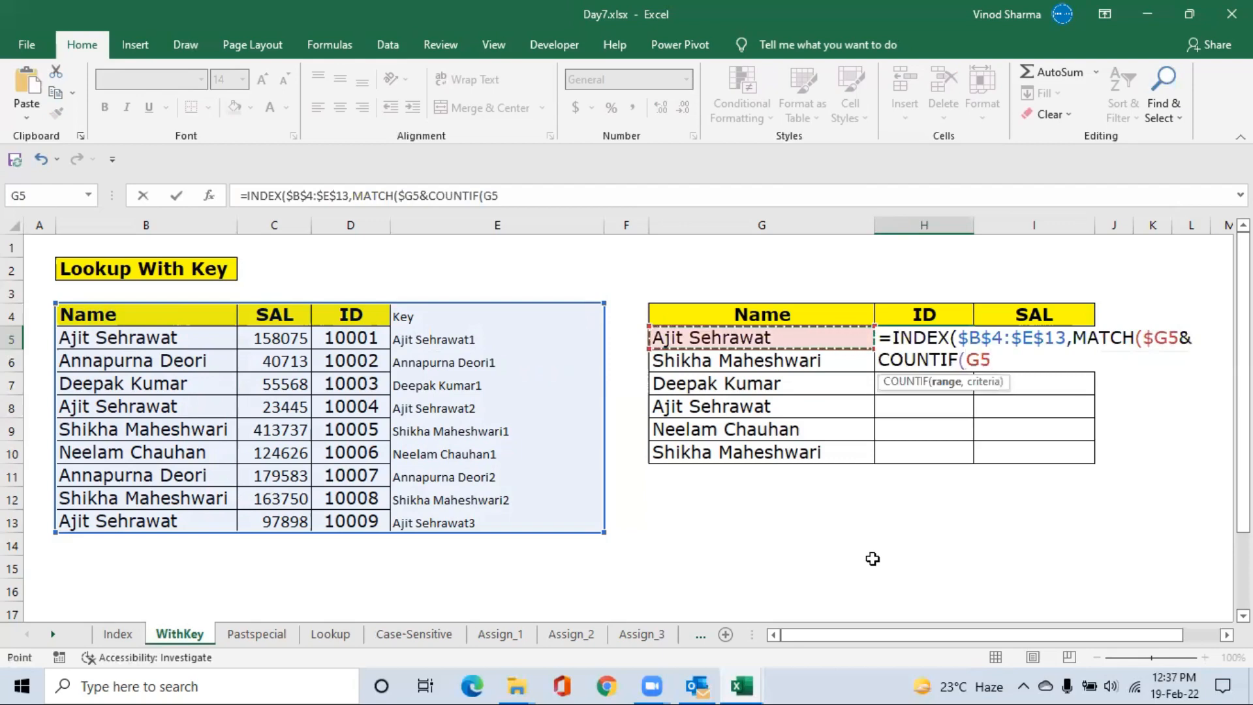
key("F8")
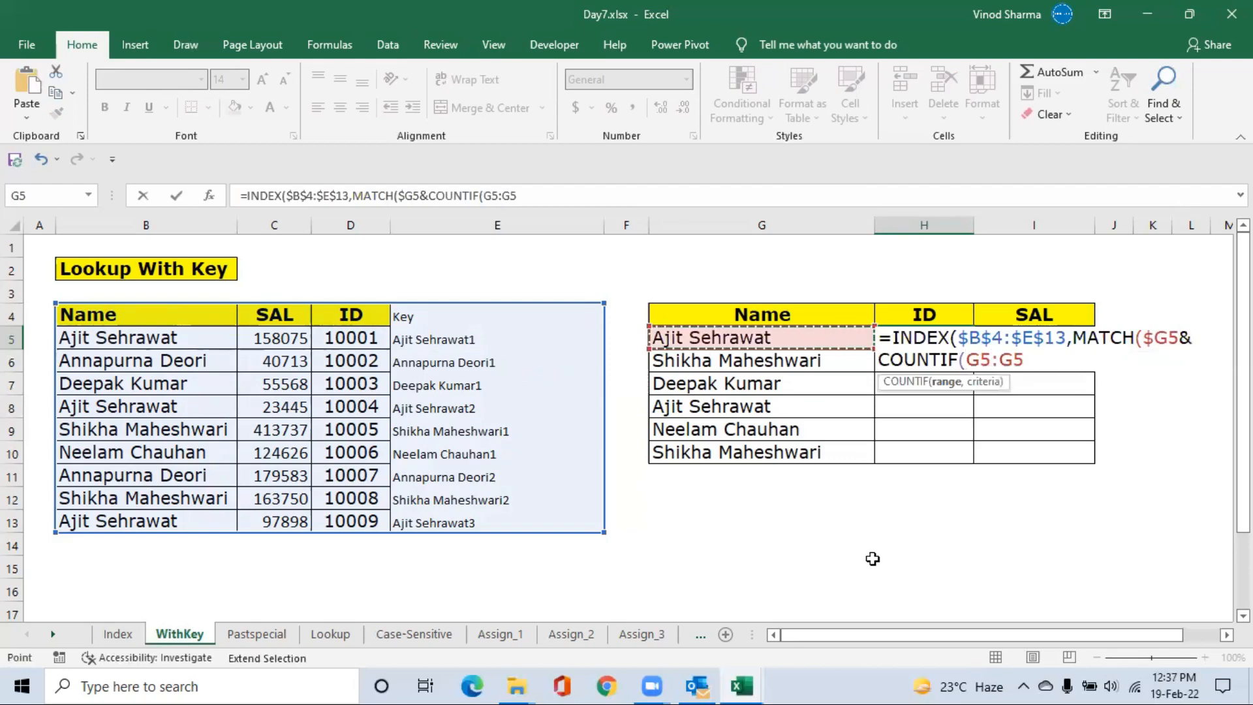
type(",")
key("Left")
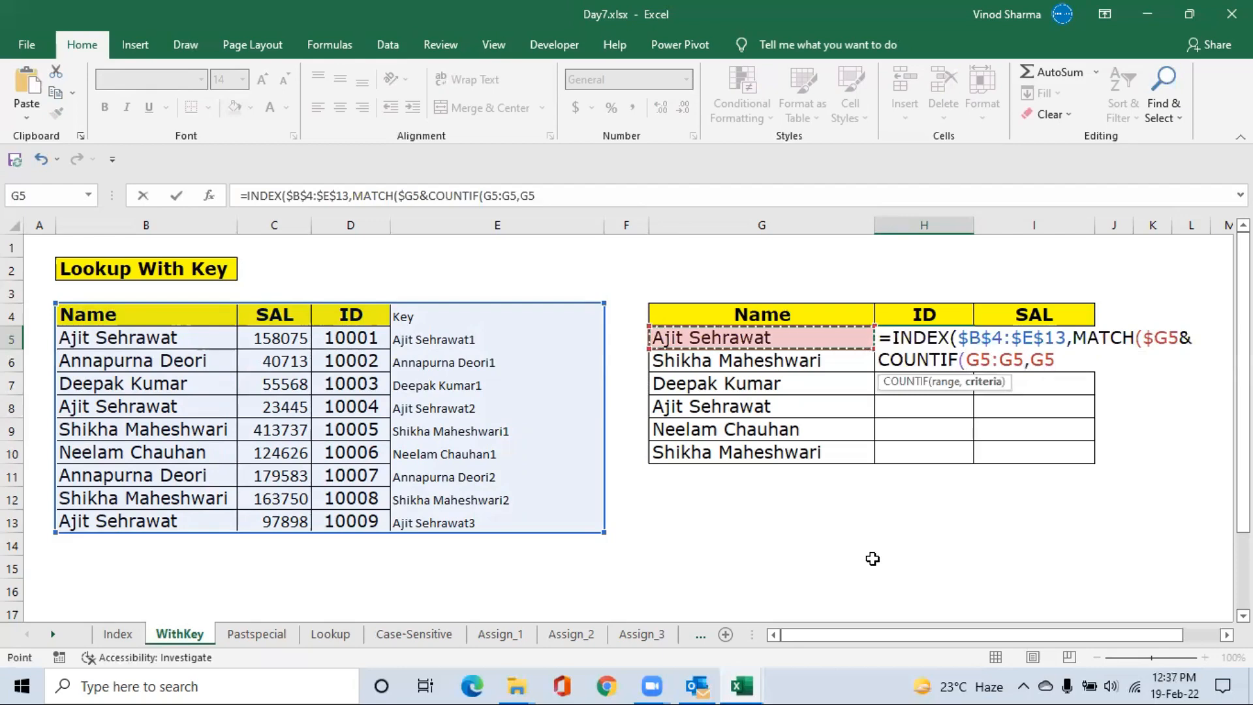
type(")-")
key("BackSpace")
key("BackSpace")
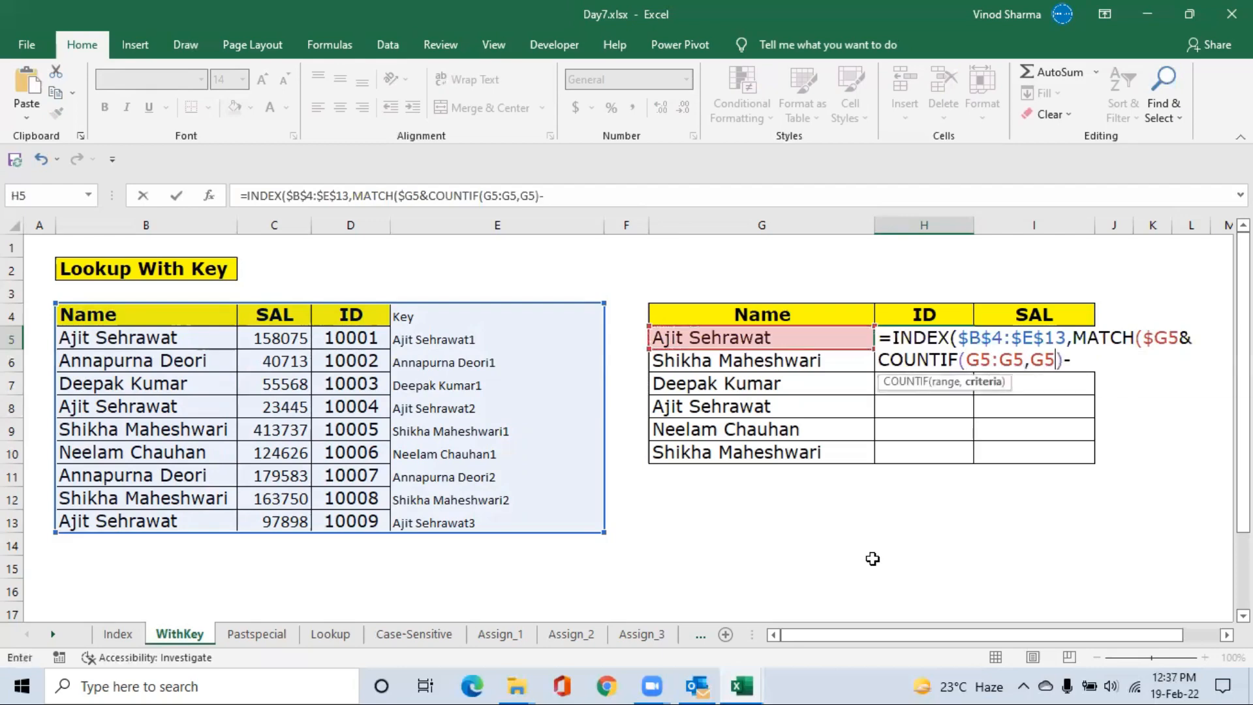
Lock the column of both references in the COUNTIF range so that it reads $G5:$G5.
scroll(871, 559, "right", 5)
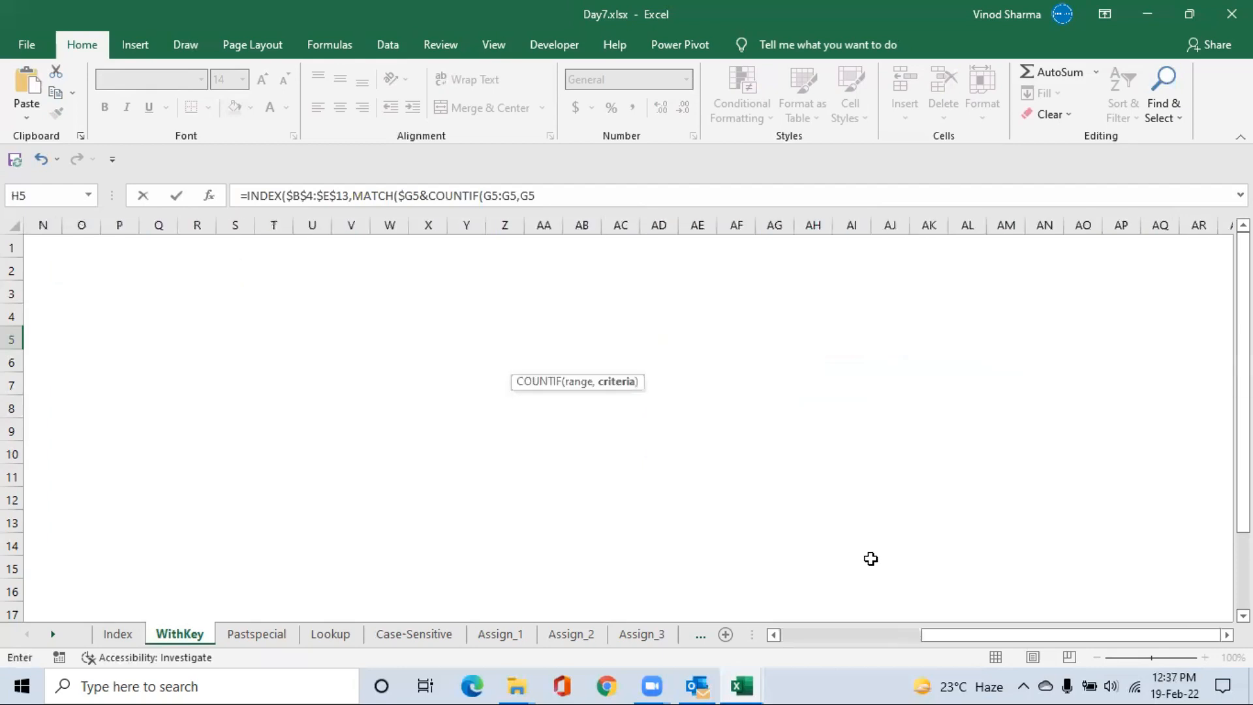
scroll(870, 558, "left", 4)
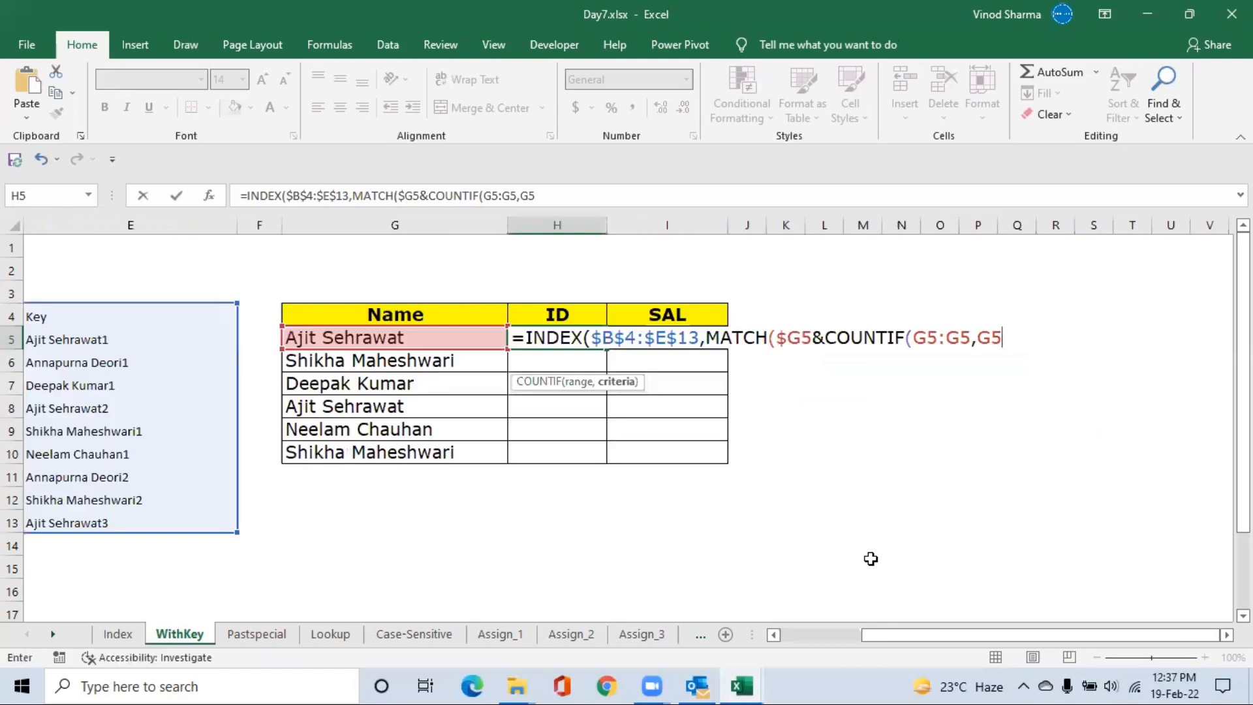
left_click(932, 337)
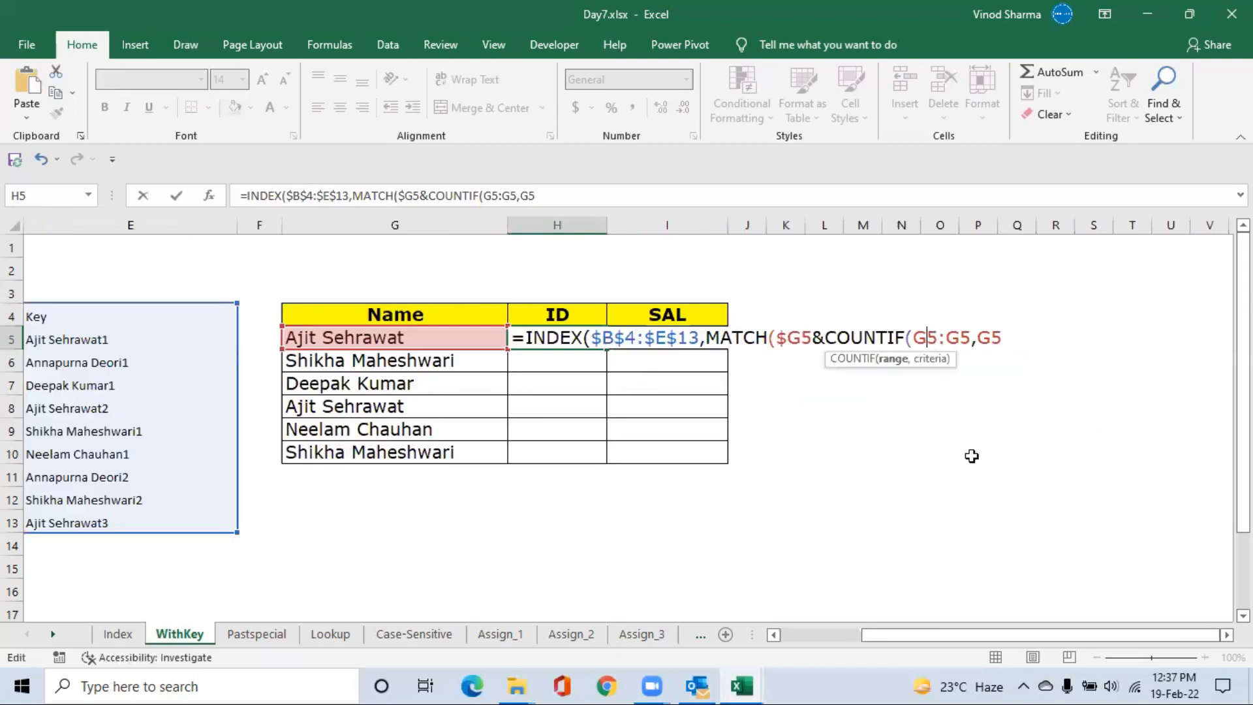
key("F4")
key("F4")
key("F4")
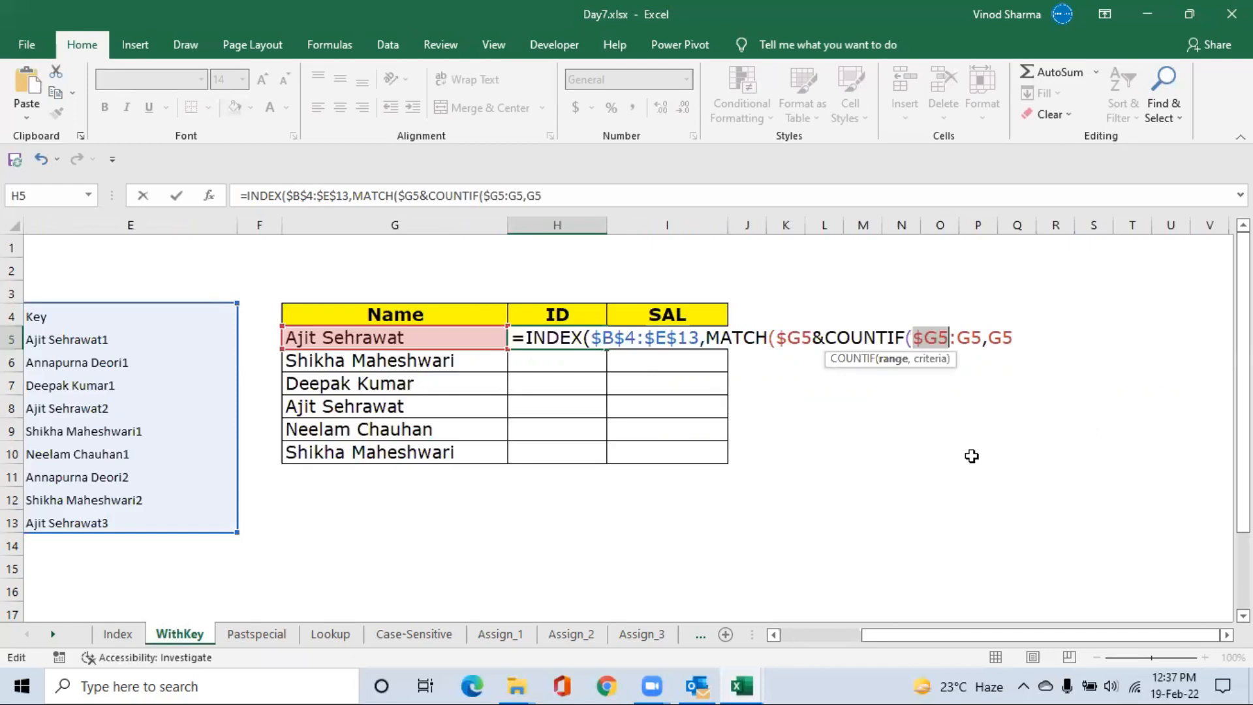
left_click(971, 337)
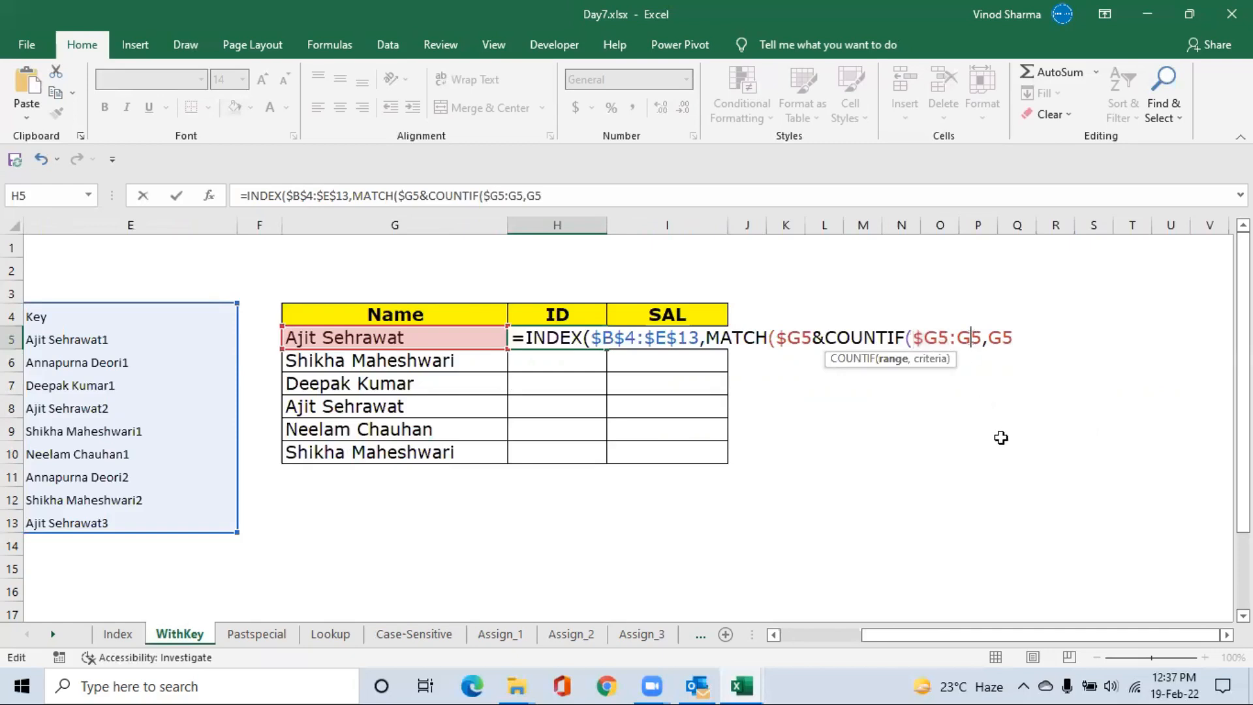
key("F4")
key("F4")
key("F4")
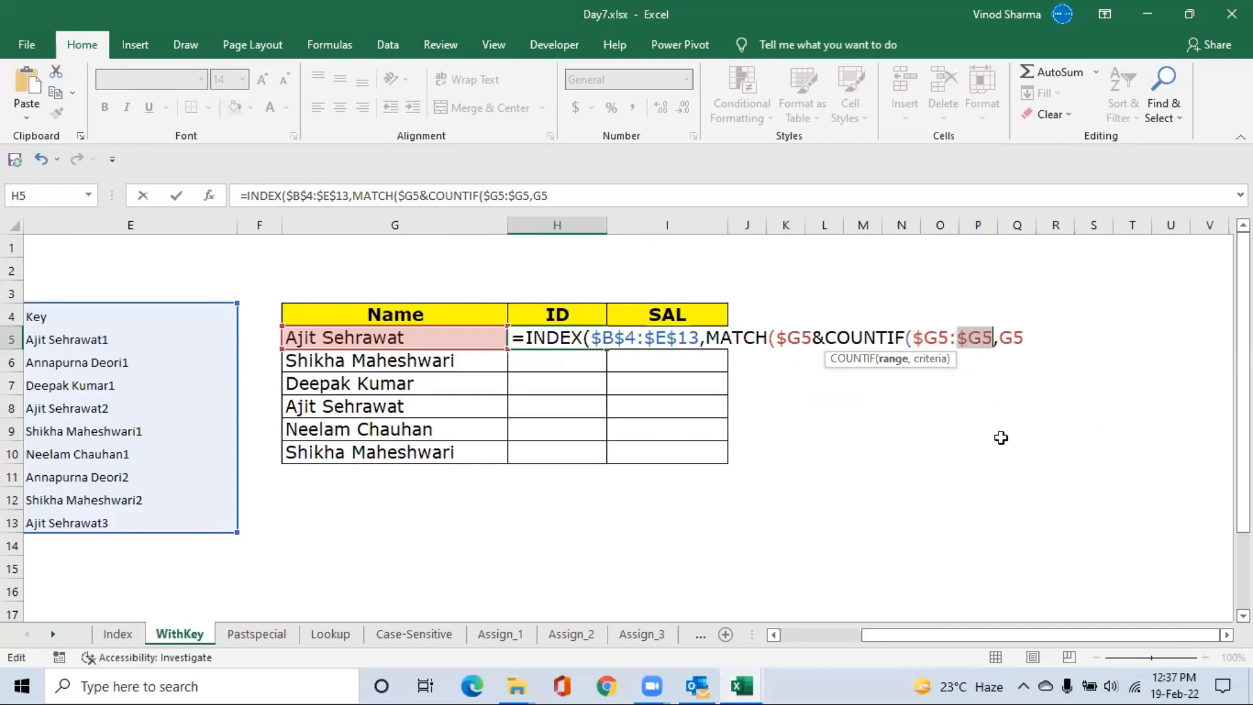
Make the start of the COUNTIF range fully absolute as $G$5 and close the COUNTIF function.
left_click(1029, 337)
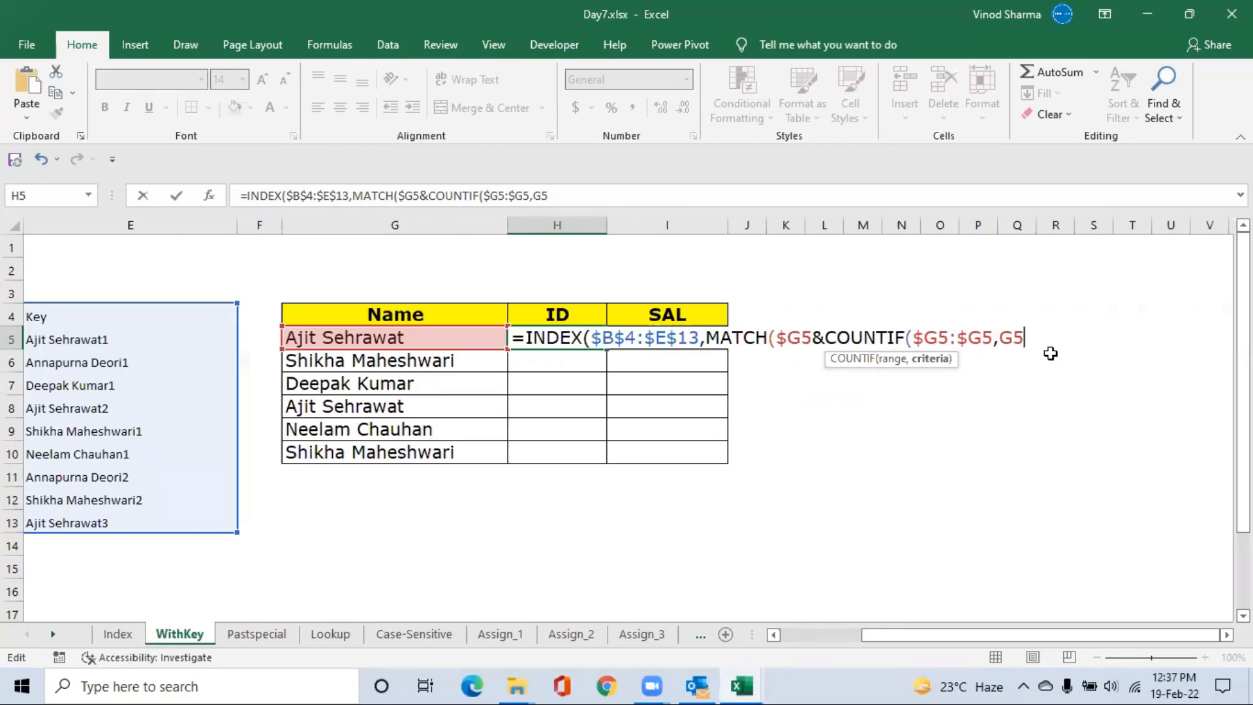
left_click(939, 336)
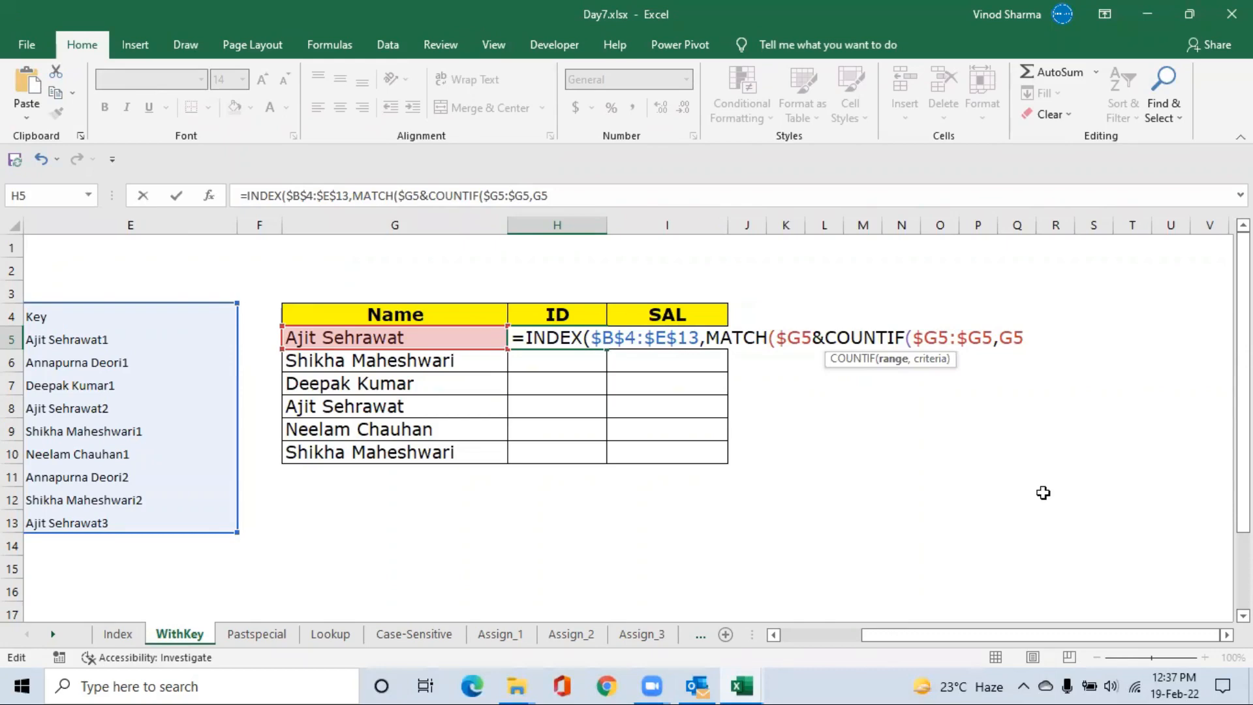
key("F4")
key("F4")
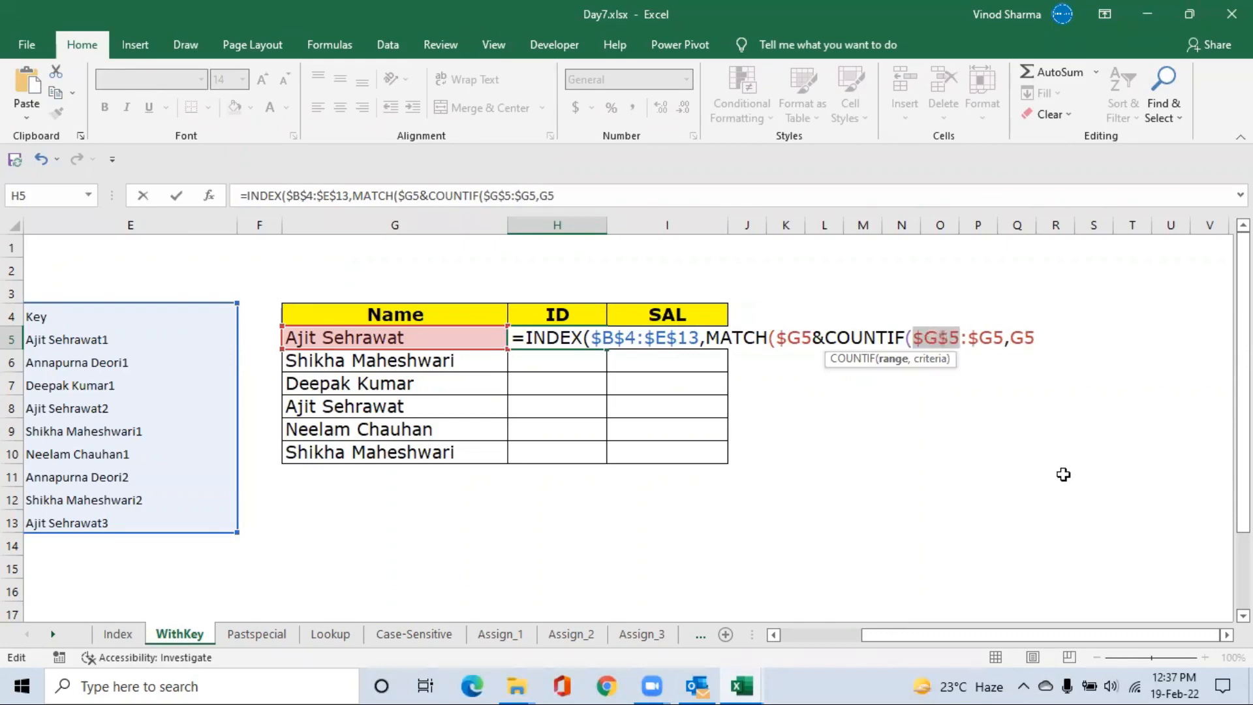
left_click(1045, 338)
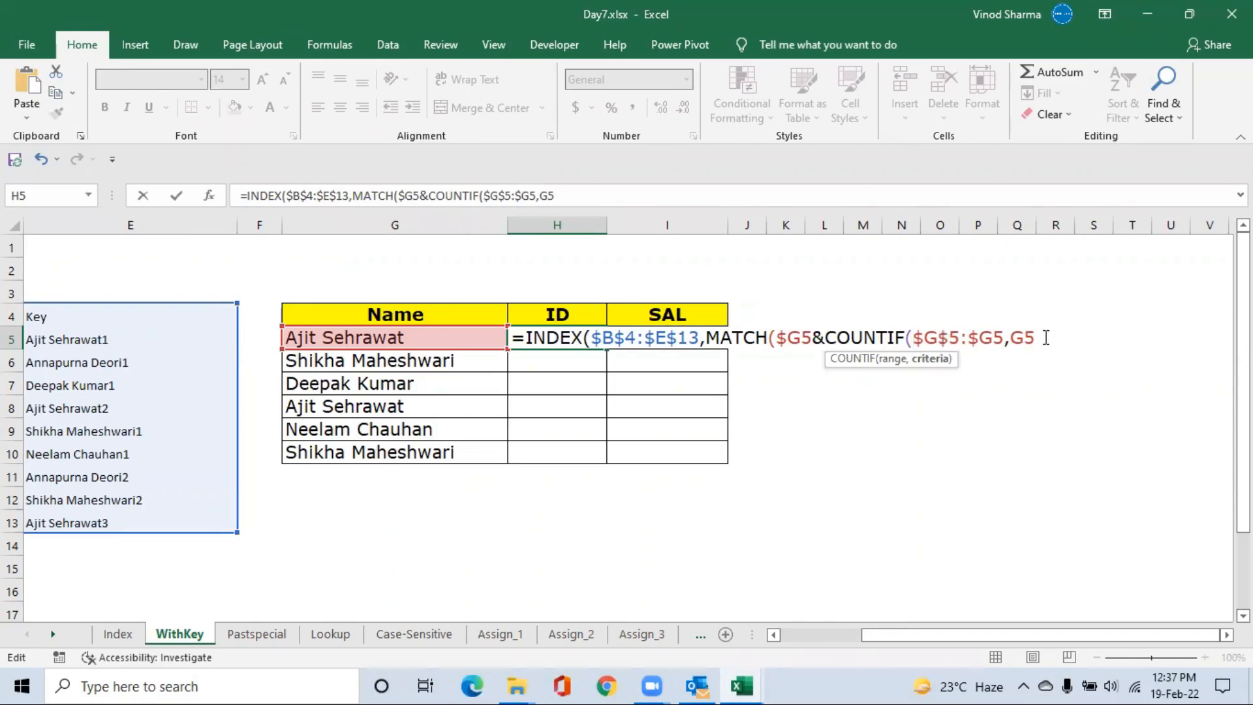
type("),")
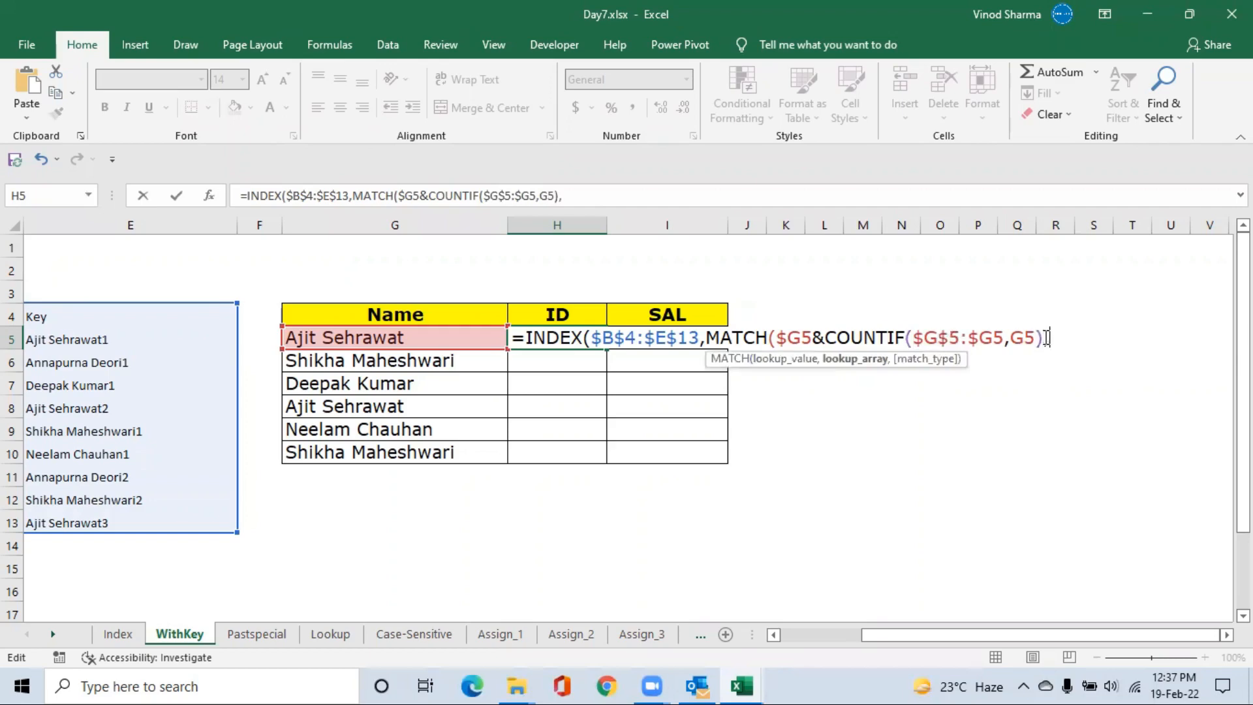
Set the MATCH lookup array to the Key column $E$4:$E$13 with match type 0, and continue to the INDEX column argument.
left_click(133, 319)
key("ctrl+shift+Down")
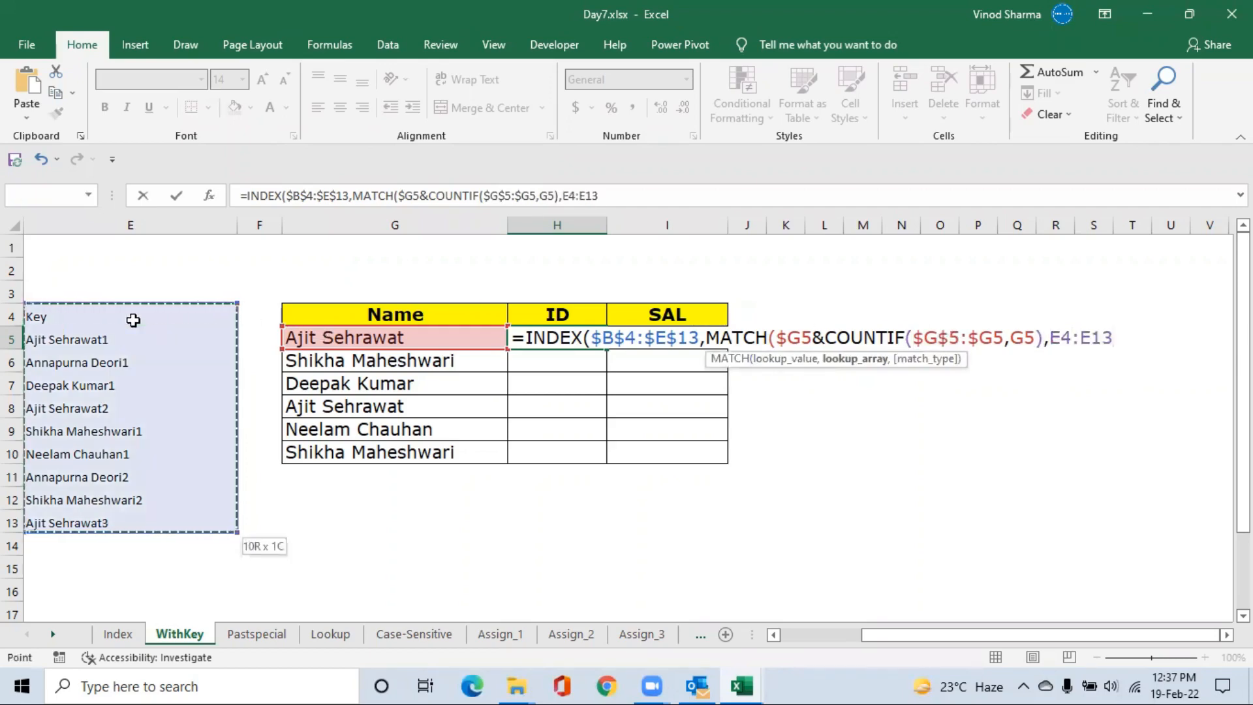
key("F4")
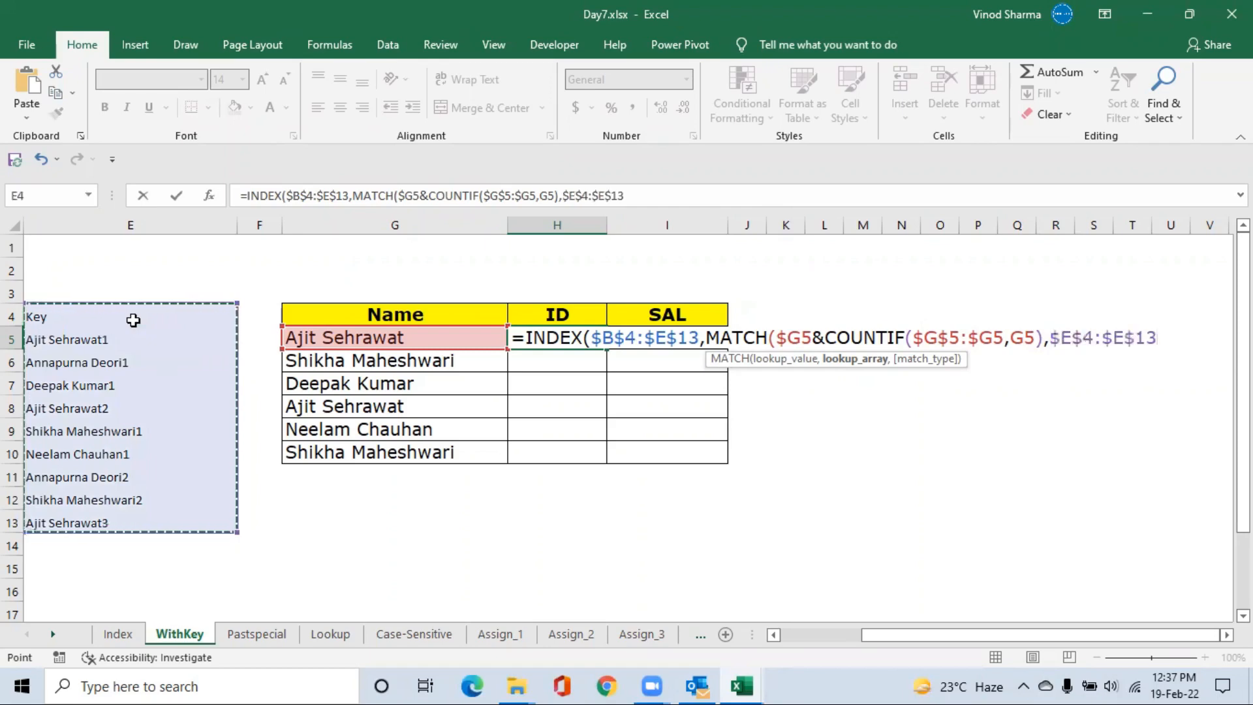
type(",")
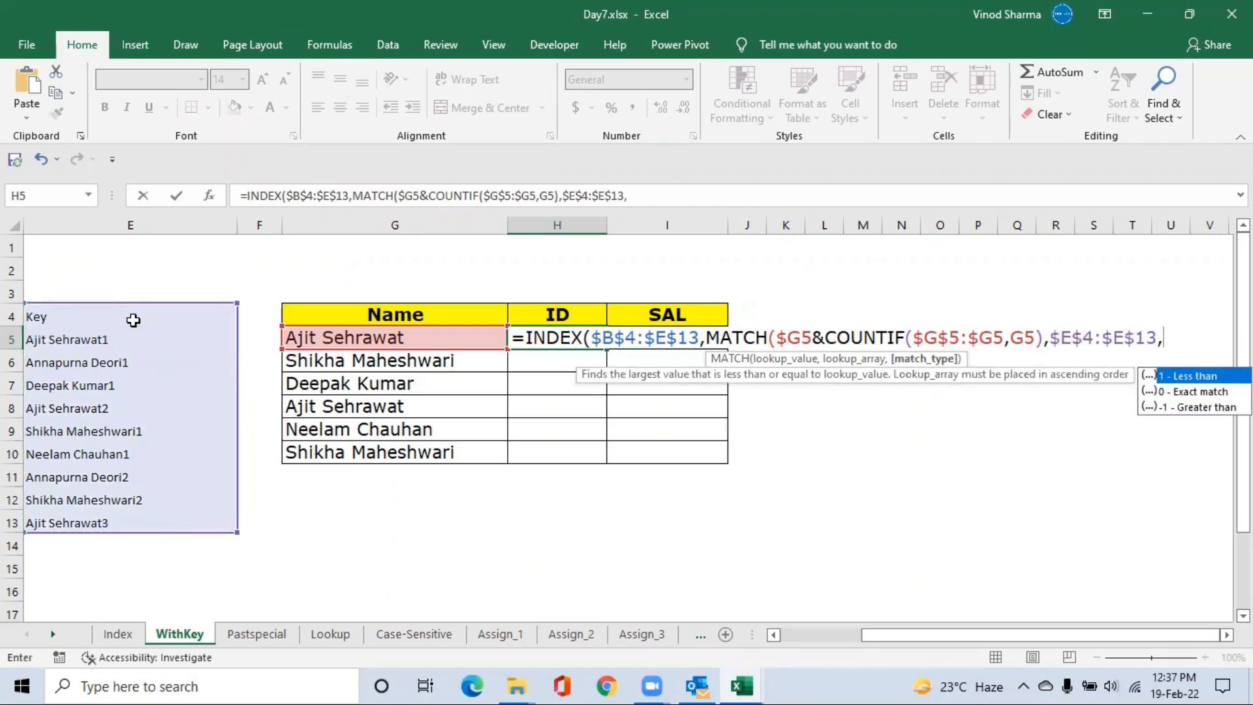
type("0)")
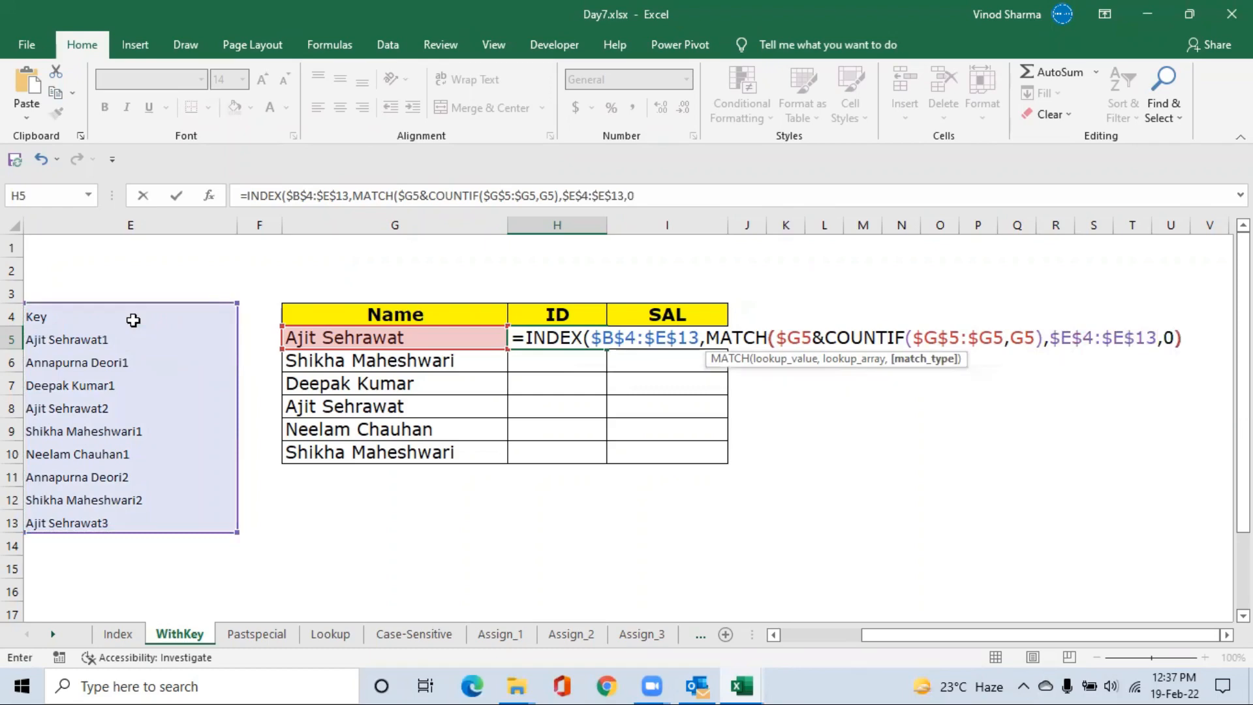
type(",")
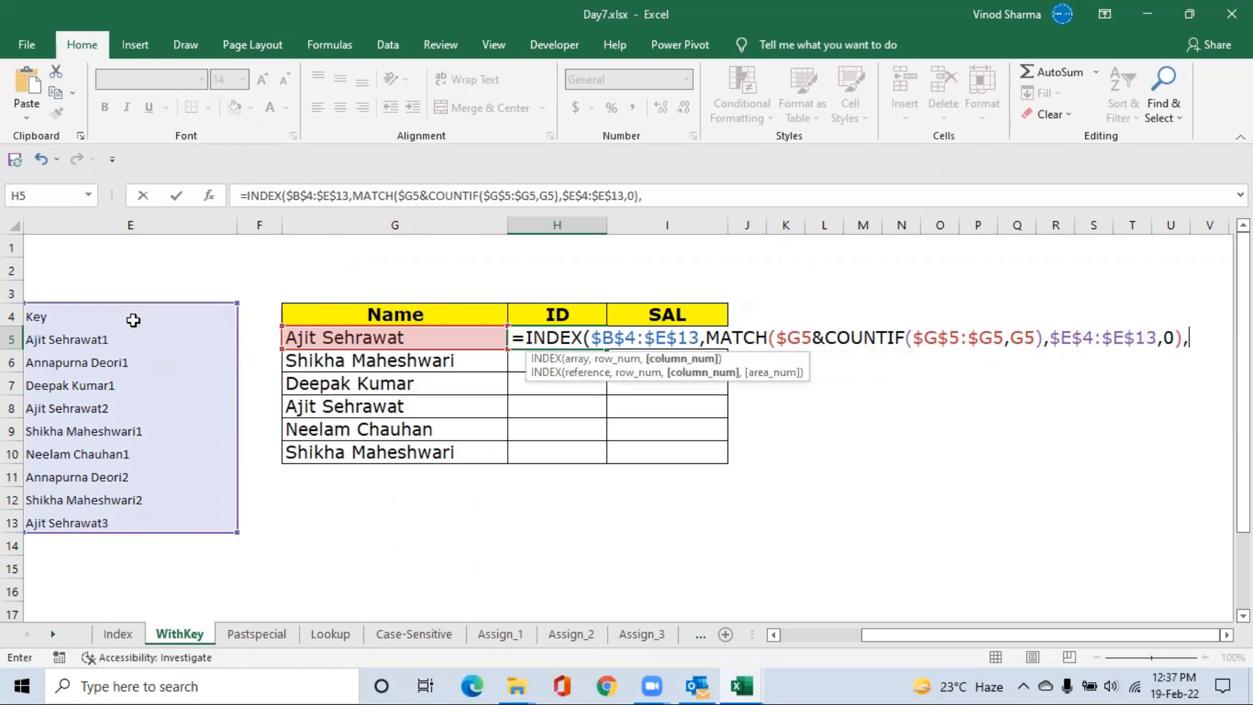
Start a second MATCH as the INDEX column argument, with the ID header locked by row as H$4 for its lookup value.
type("mat")
key("Tab")
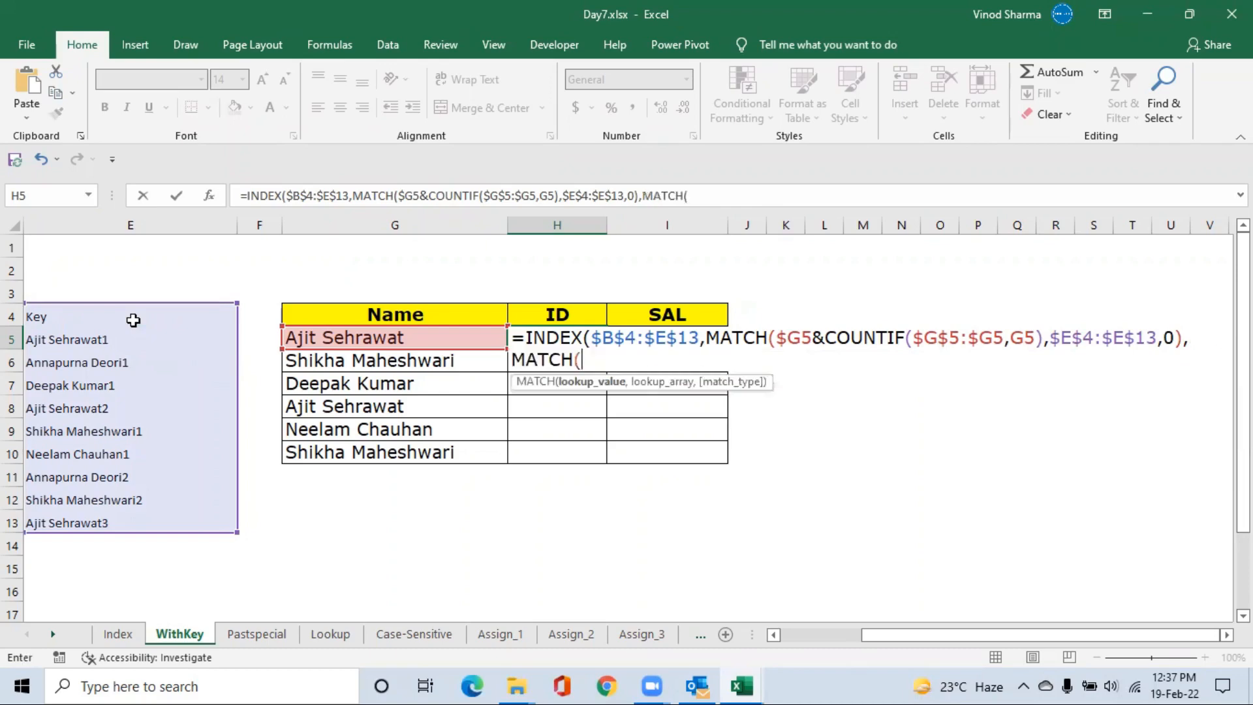
key("Up")
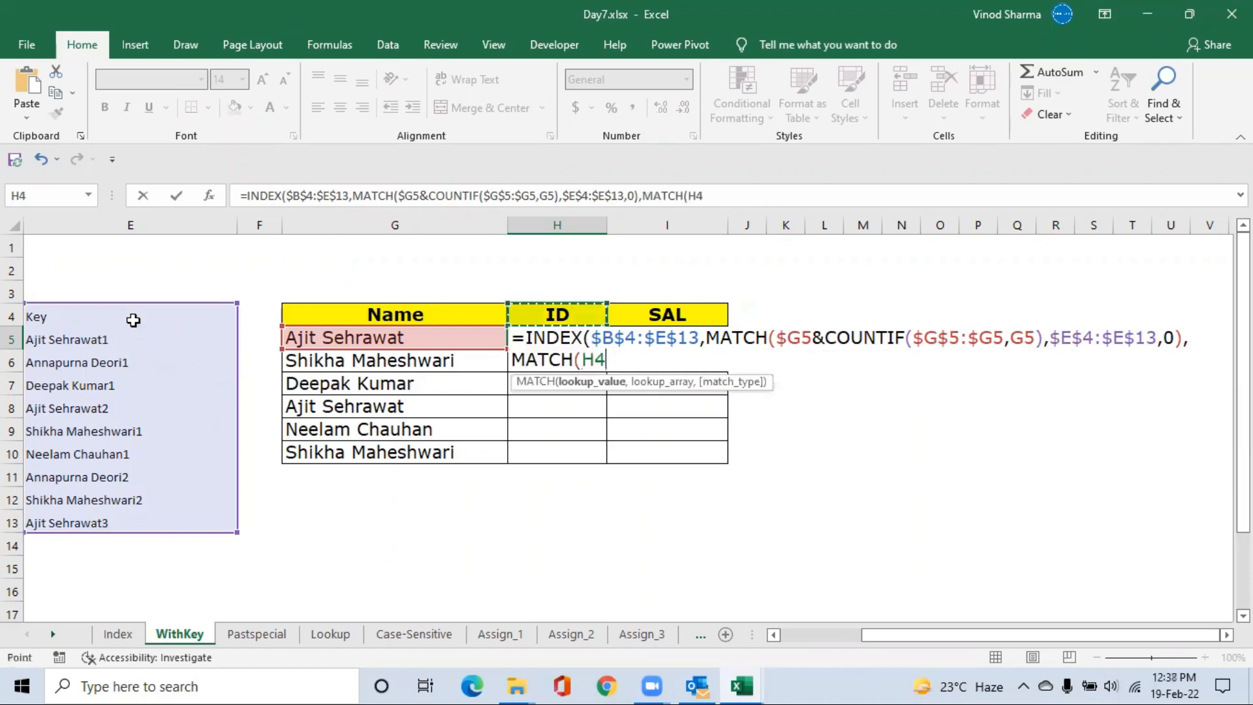
key("F4")
key("F4")
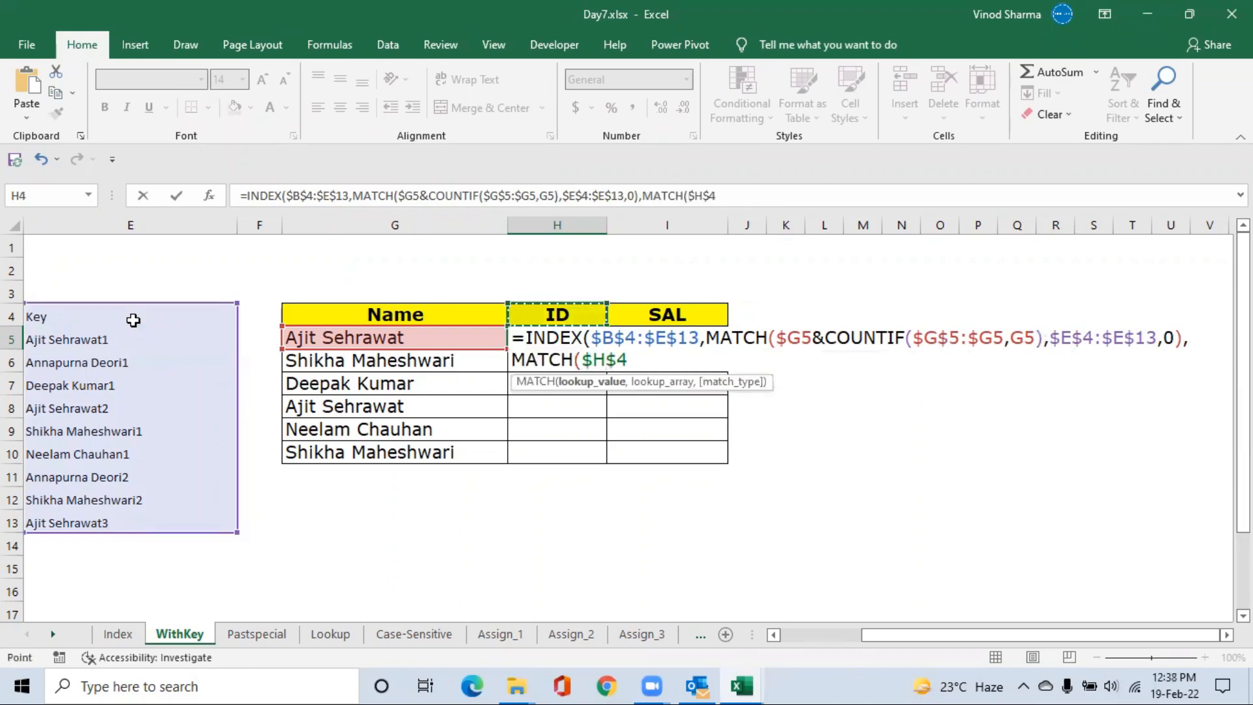
type(",")
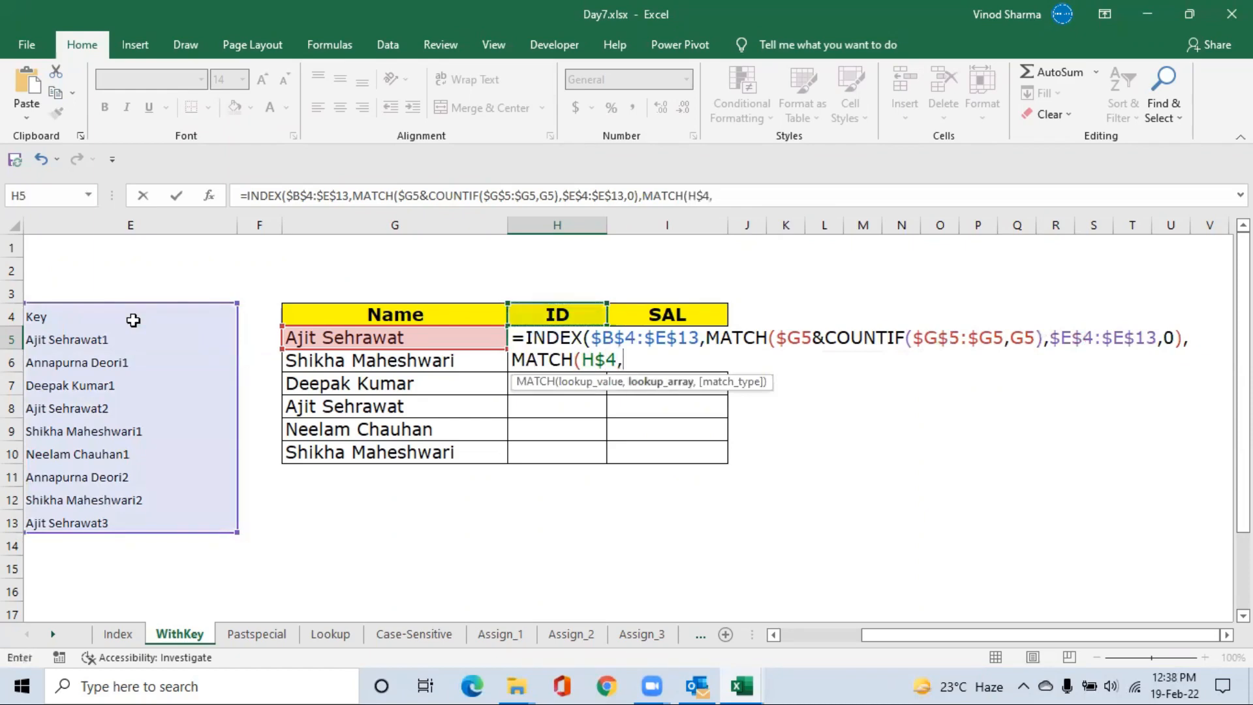
Set the second MATCH's lookup array to the header row $B$4:$E$4 with match type 0, and complete the INDEX formula in H5.
key("Left")
key("Left")
key("Left")
key("Left")
key("Left")
key("Left")
key("Left")
key("Right")
key("Up")
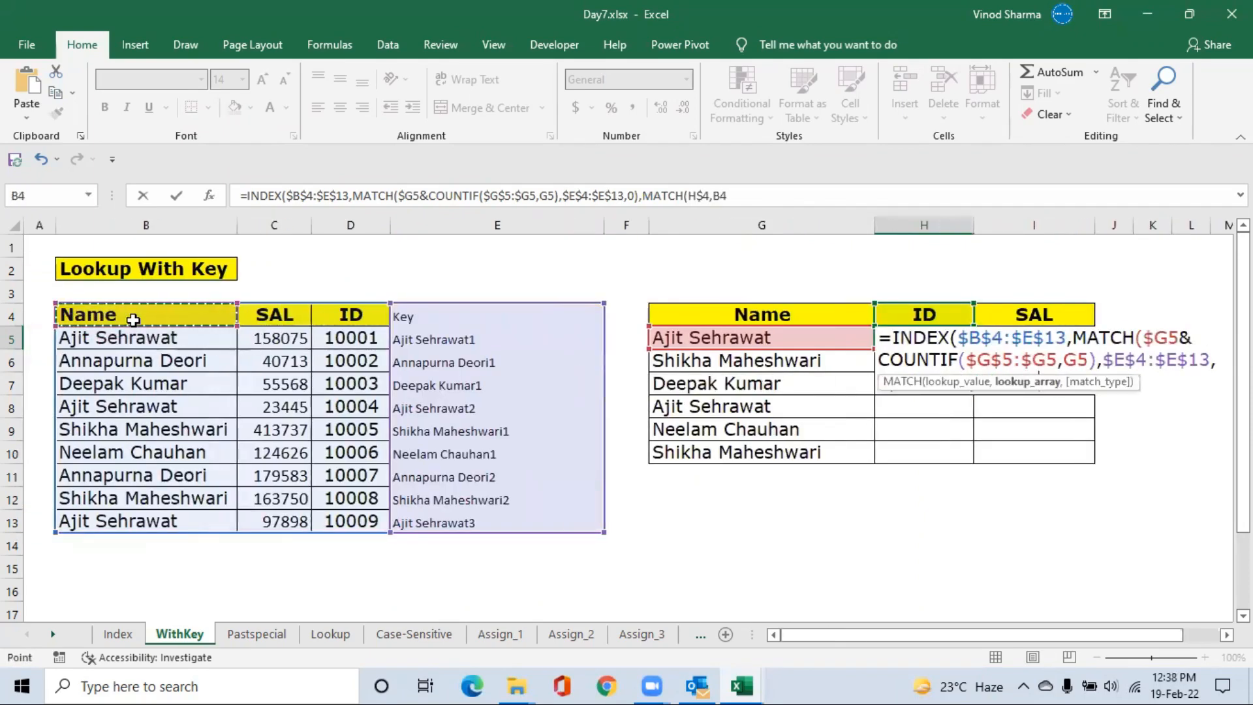
key("shift+Right")
key("shift+Right")
key("shift+Right")
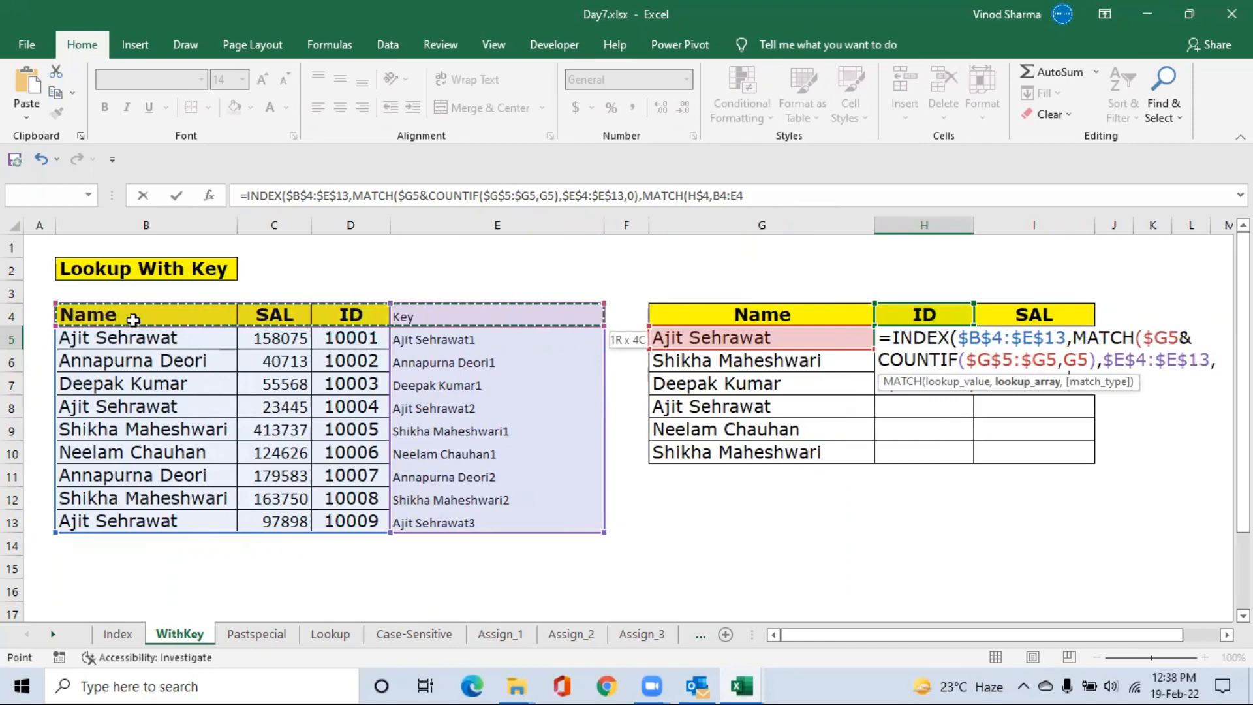
key("F4")
type(",0")
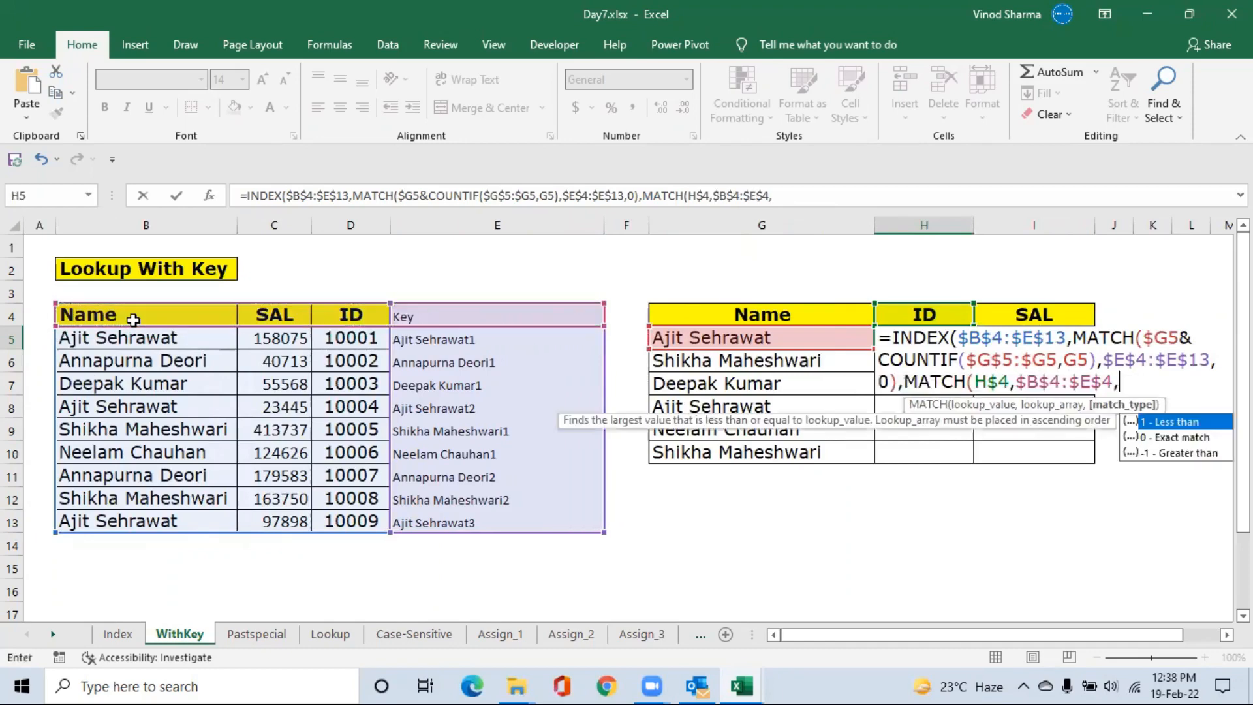
type("))")
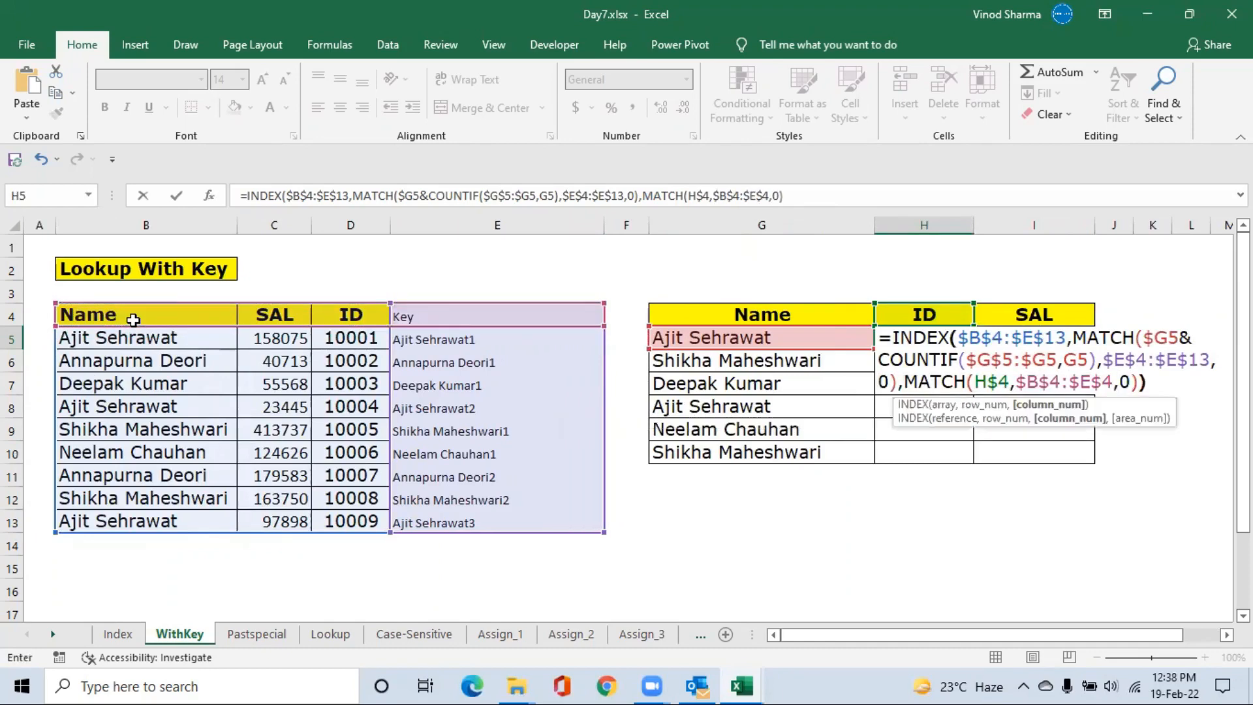
key("Return")
Fill the H5 formula across the ID and SAL columns and down through H5:I10.
key("Up")
key("shift+Right")
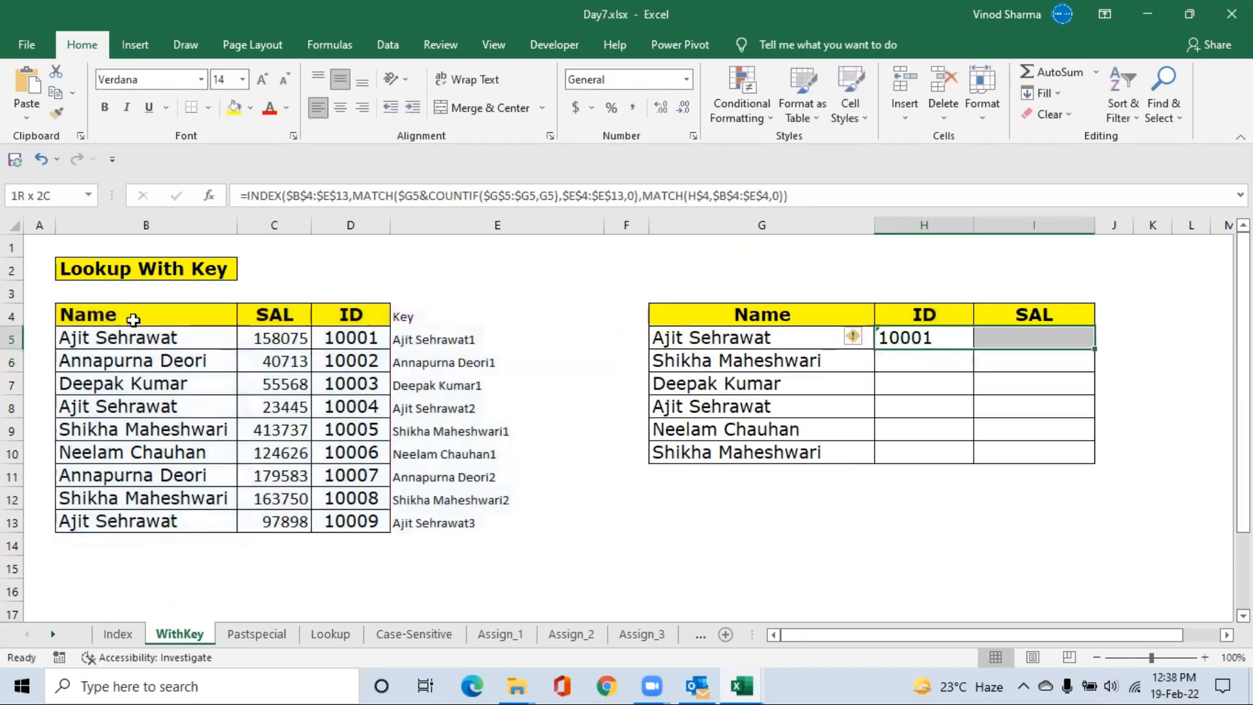
key("shift+Down")
key("shift+Down")
key("shift+Down")
key("shift+Down")
key("shift+Down")
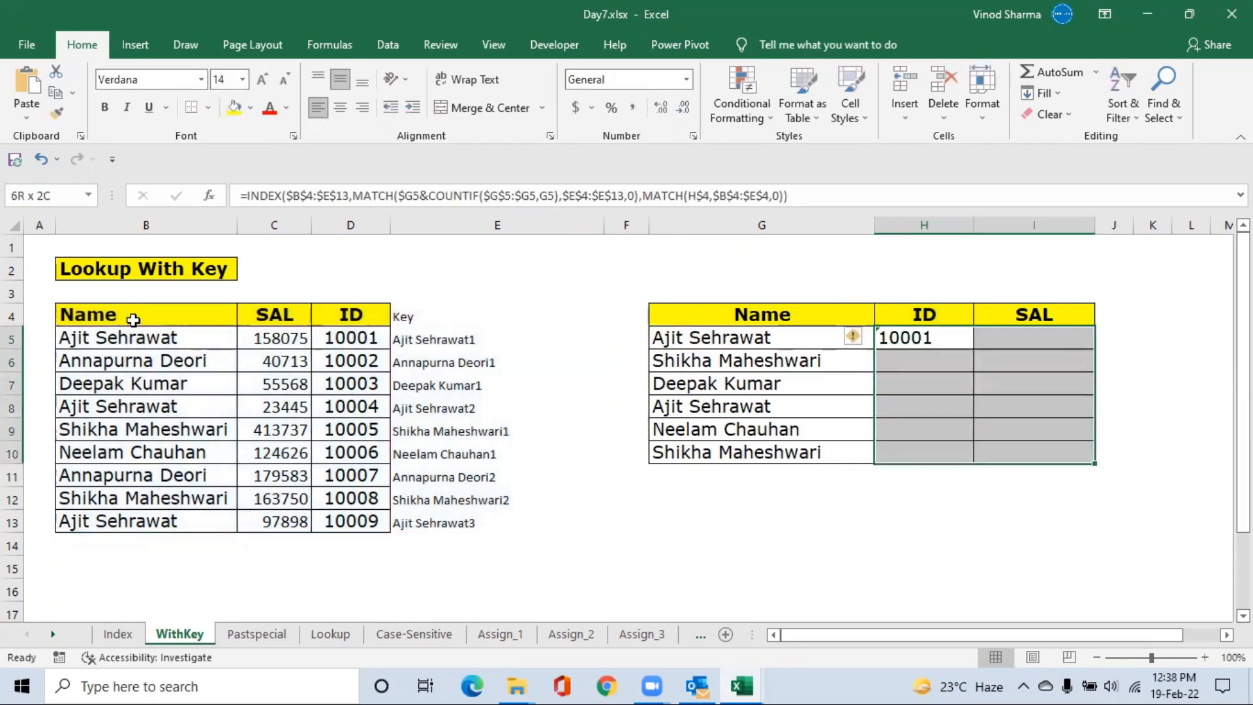
key("ctrl+r")
key("ctrl+d")
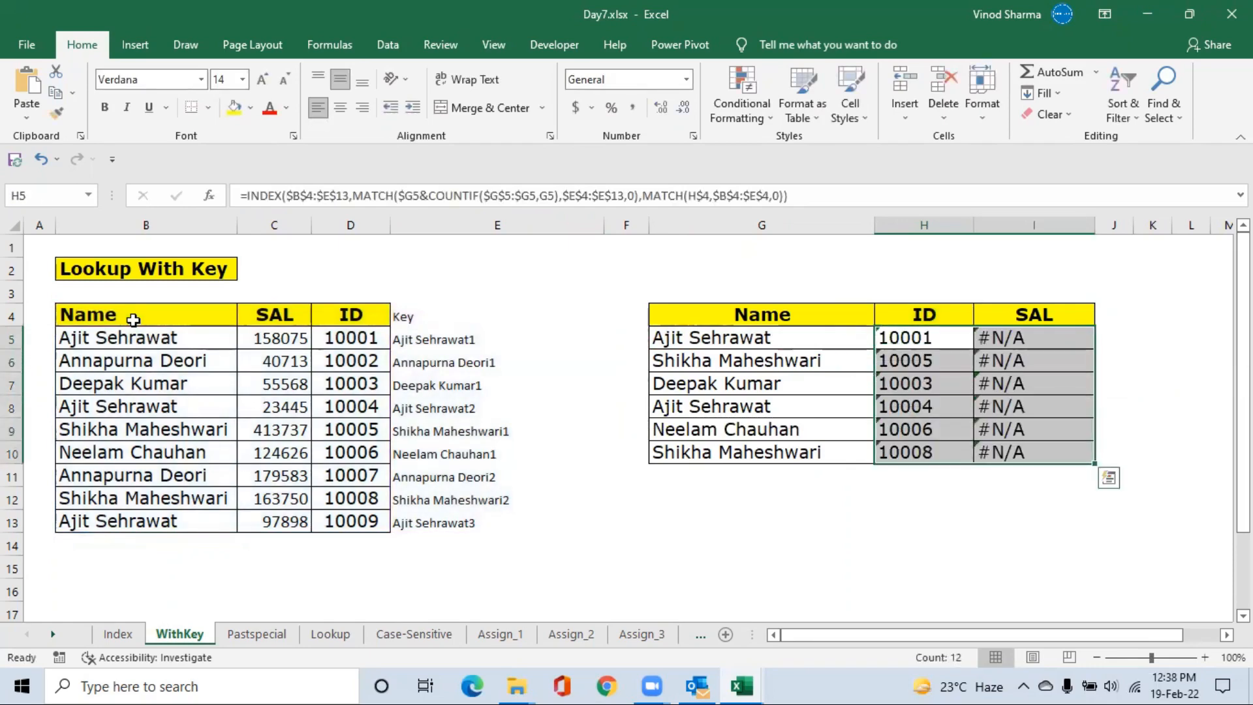
Compare the SAL formula in I5 with the ID formula in H5, and examine the references in H5's column MATCH.
key("Left")
key("Right")
key("Right")
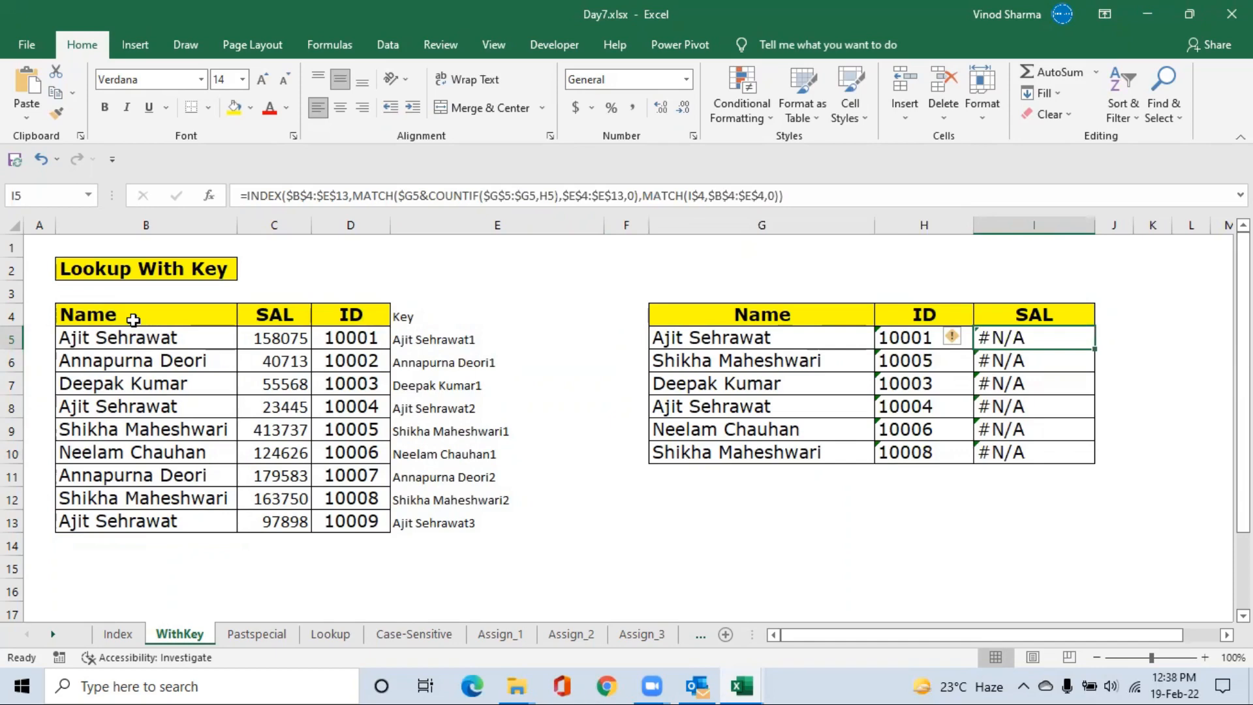
key("Left")
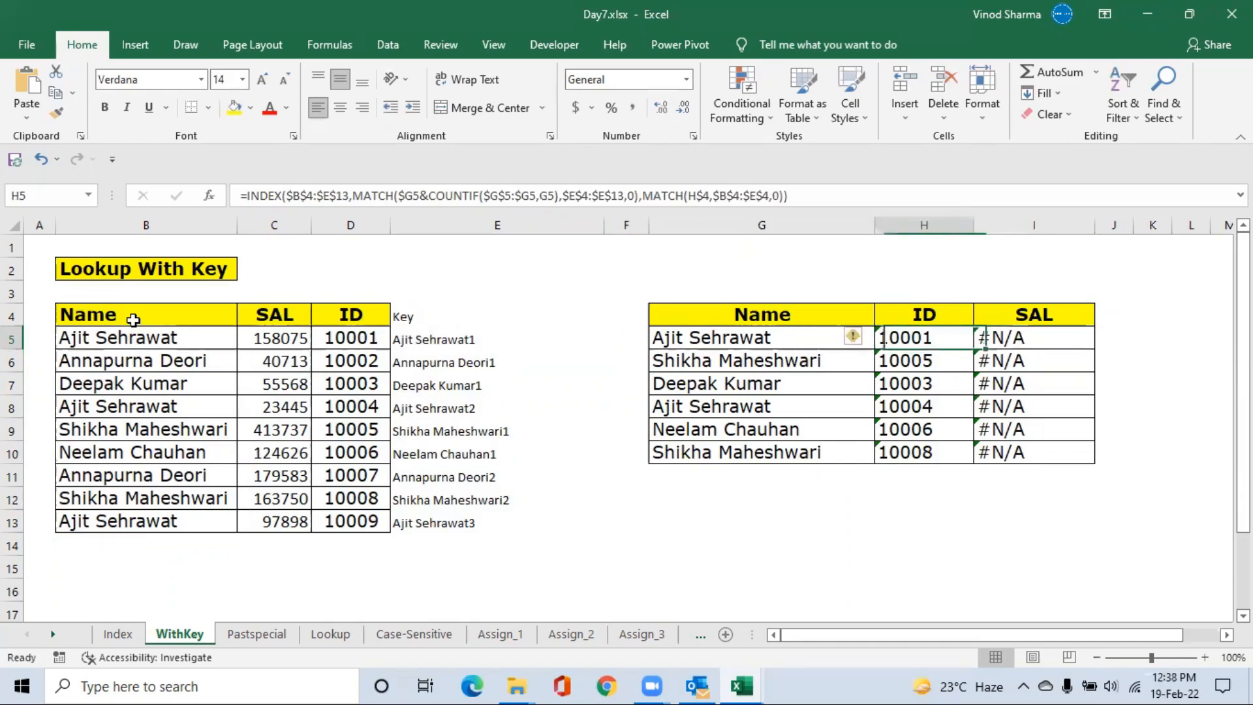
key("F2")
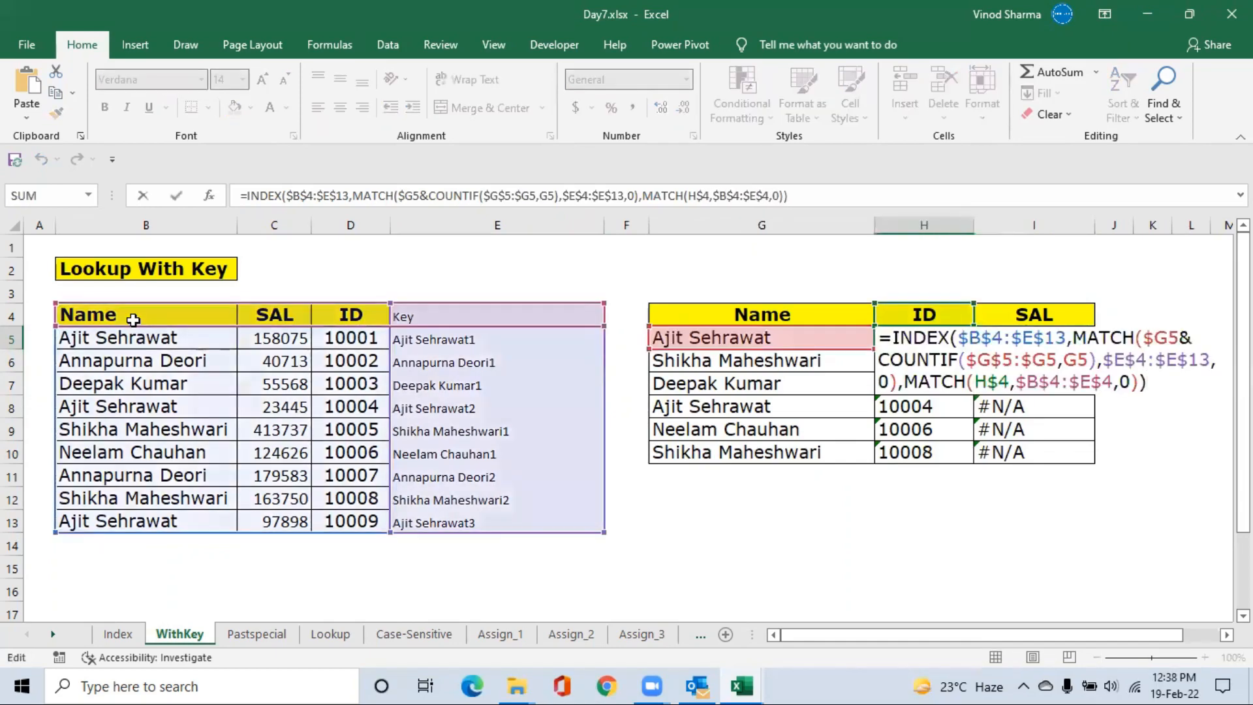
key("Left")
key("Left")
key("Left")
key("Left")
key("Left")
key("Left")
key("Left")
key("Left")
key("Left")
key("Left")
key("Left")
key("Left")
key("Left")
key("Left")
key("Left")
key("Left")
key("Left")
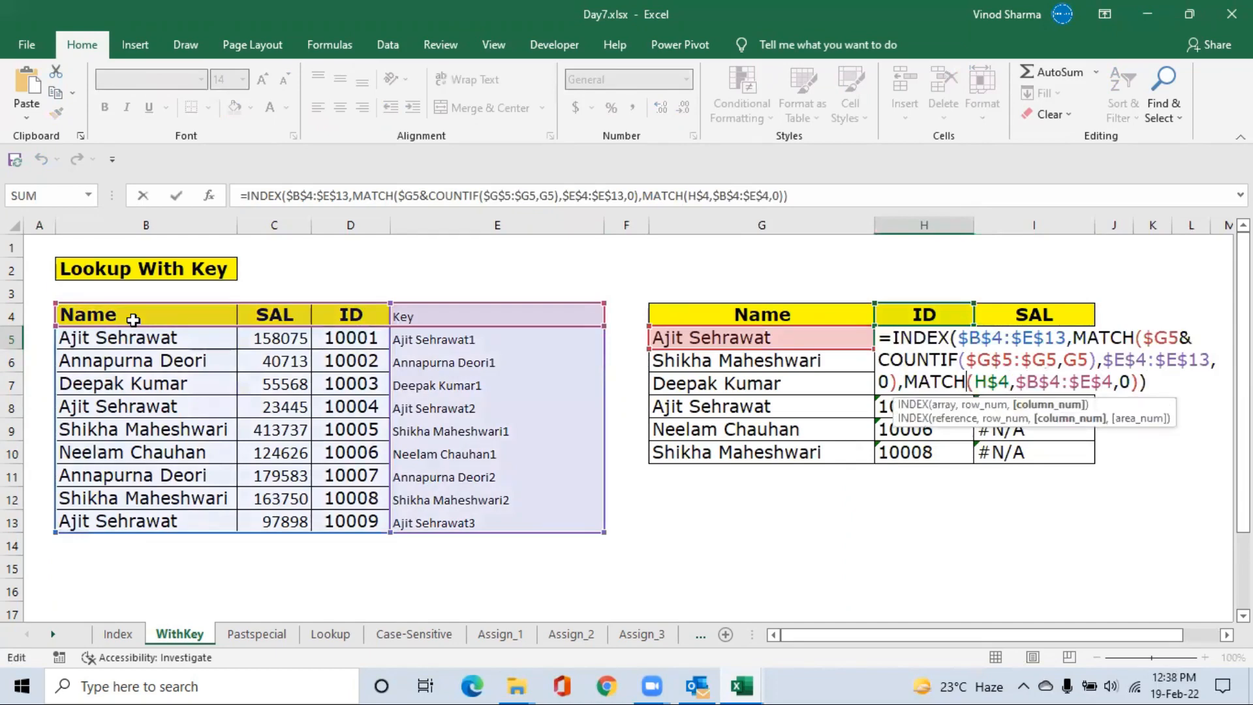
key("Right")
key("Right")
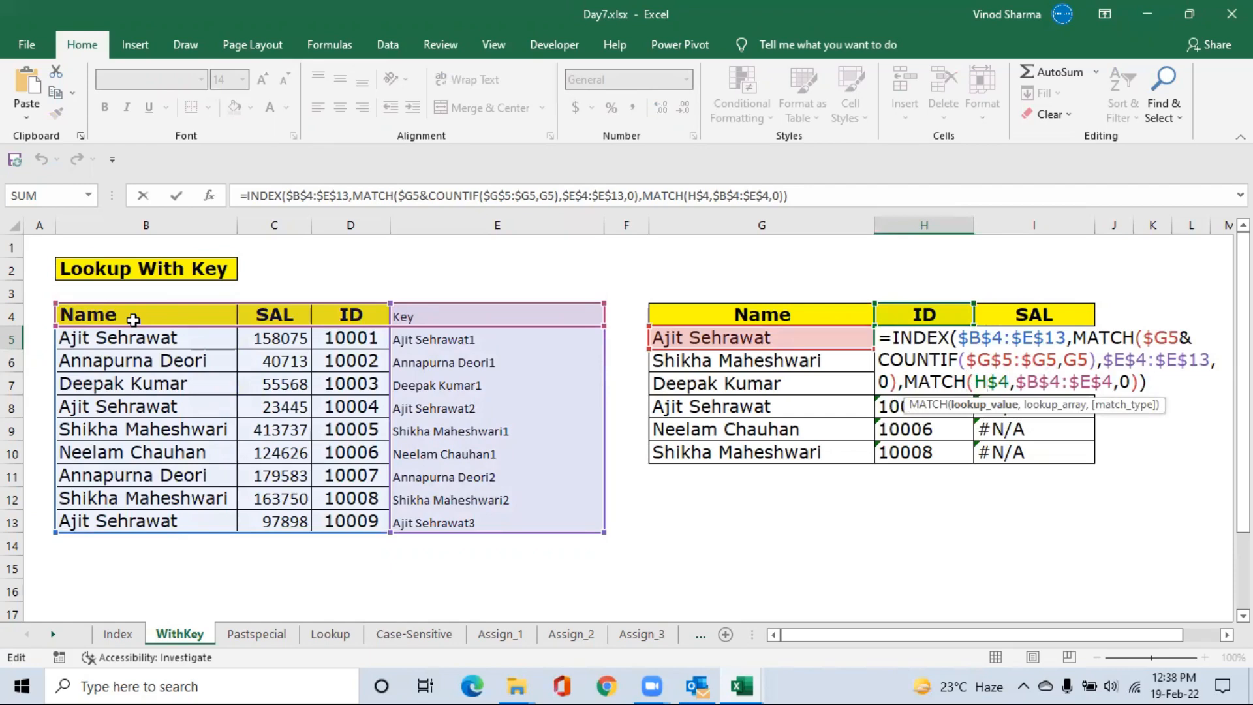
key("F3")
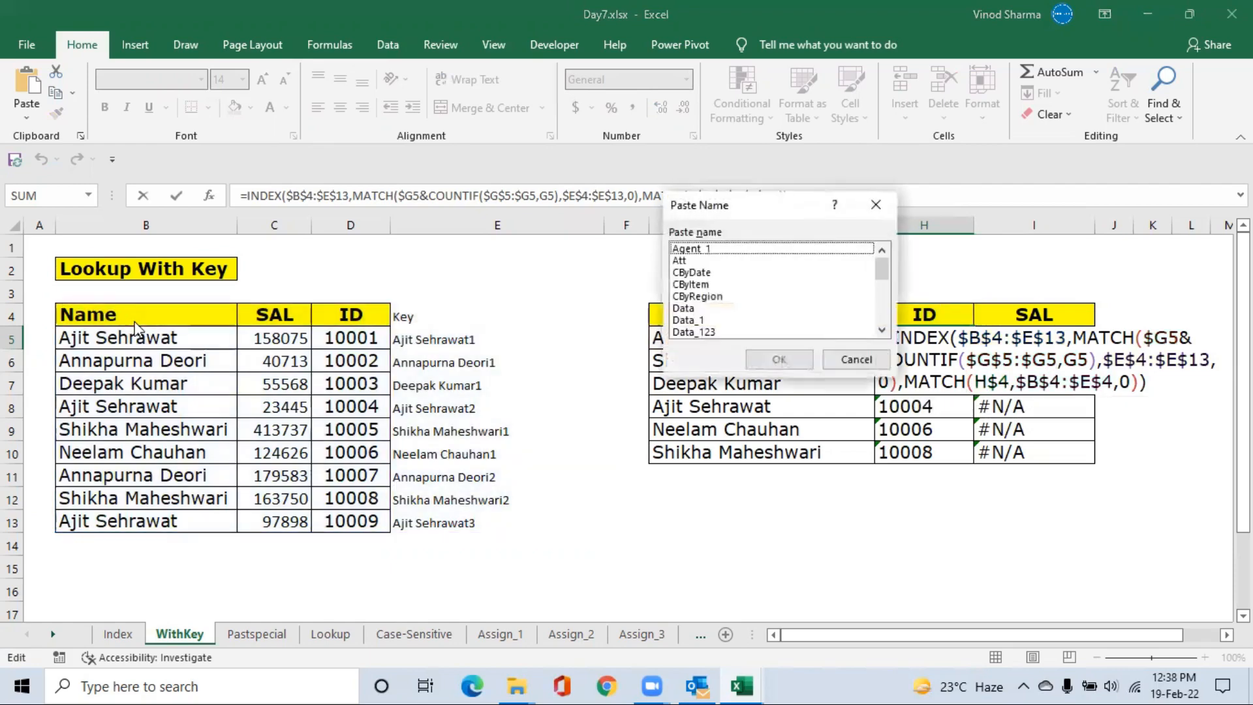
key("Escape")
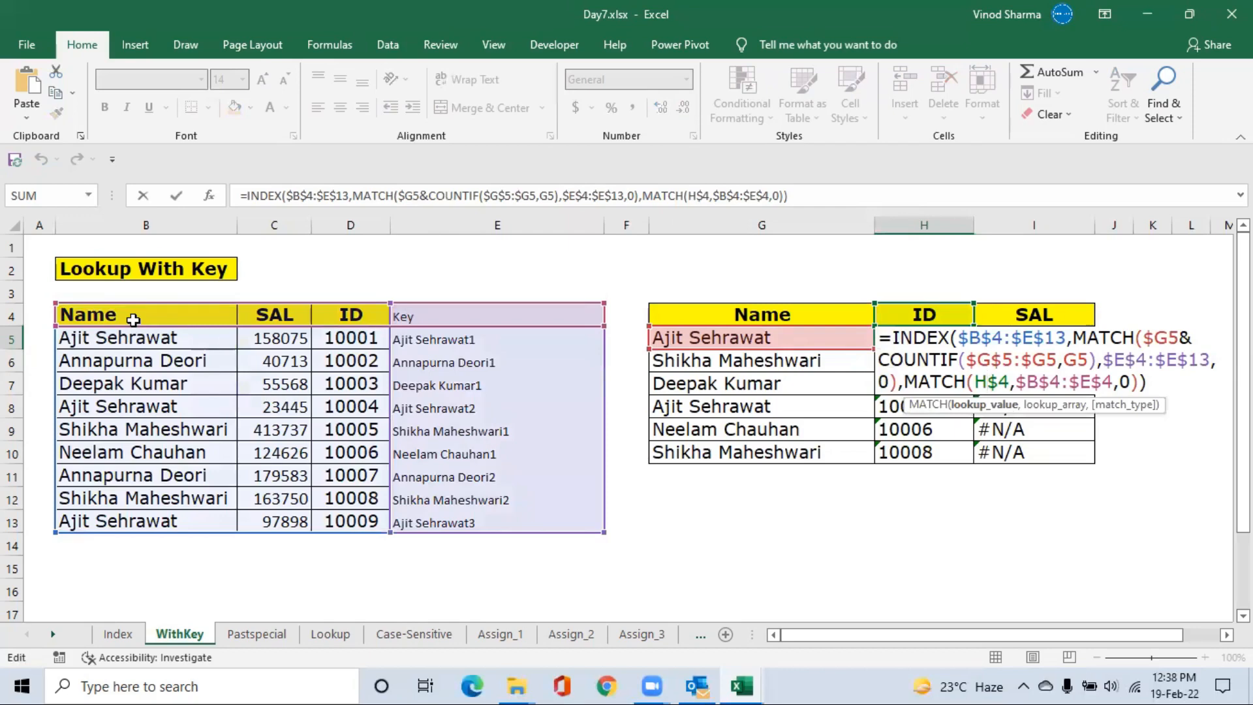
key("ctrl+Return")
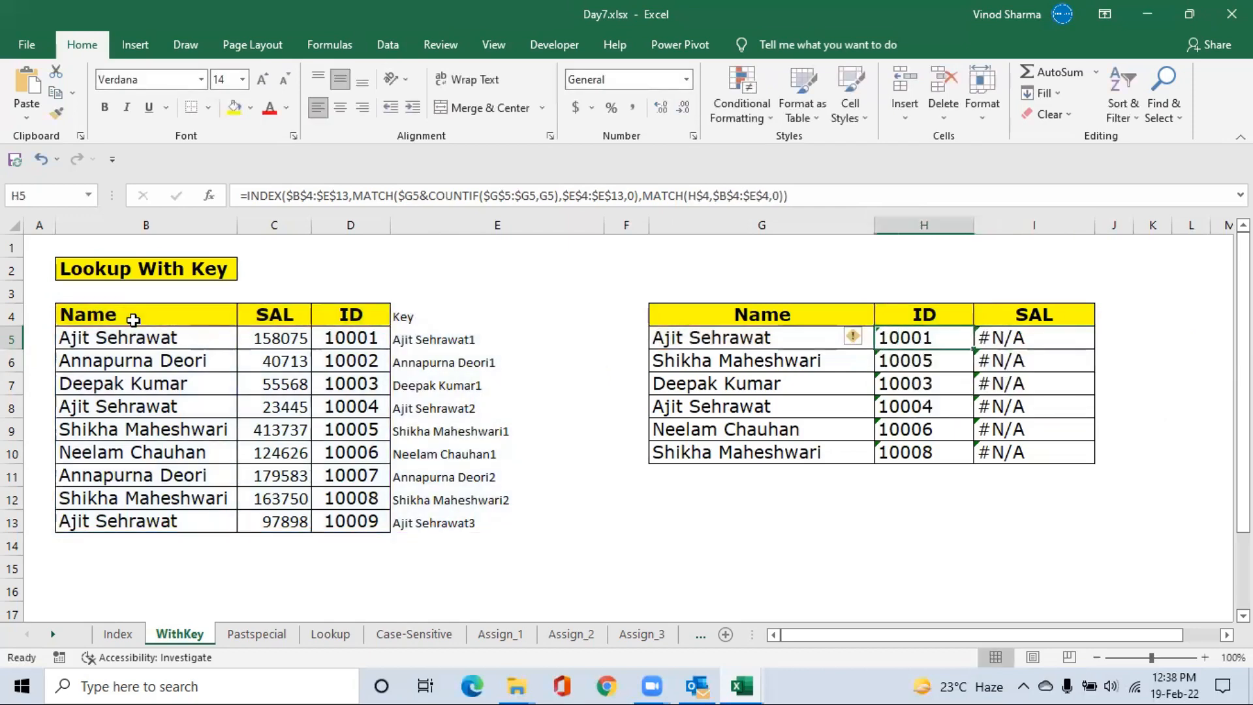
Compare the formulas in H5 and I5 again, checking which references shift between the ID and SAL columns.
key("Right")
key("Left")
key("Right")
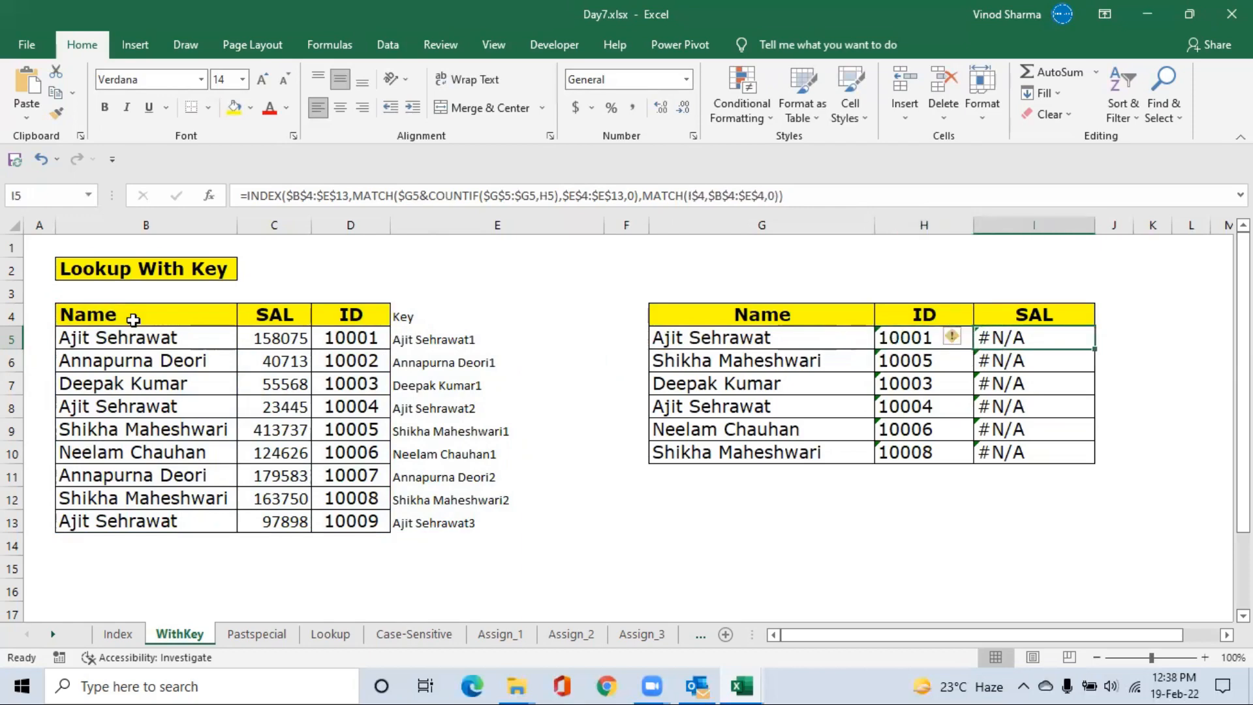
key("Up")
key("Down")
key("Left")
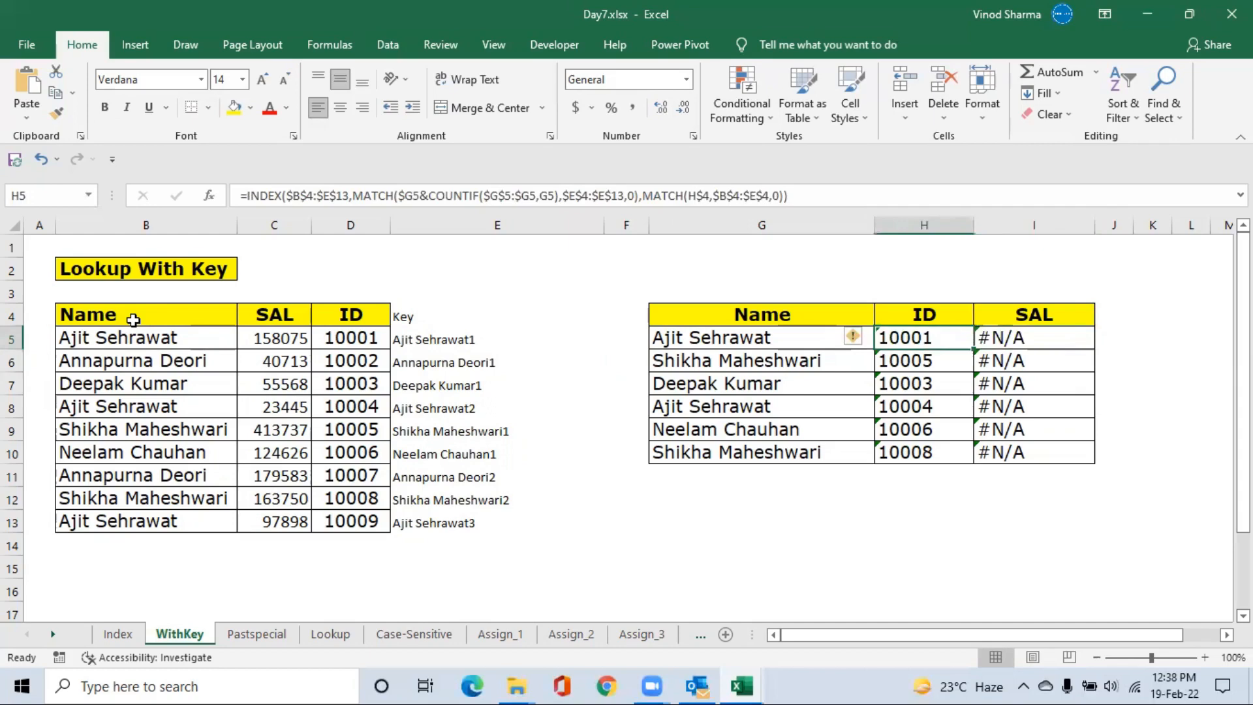
key("Right")
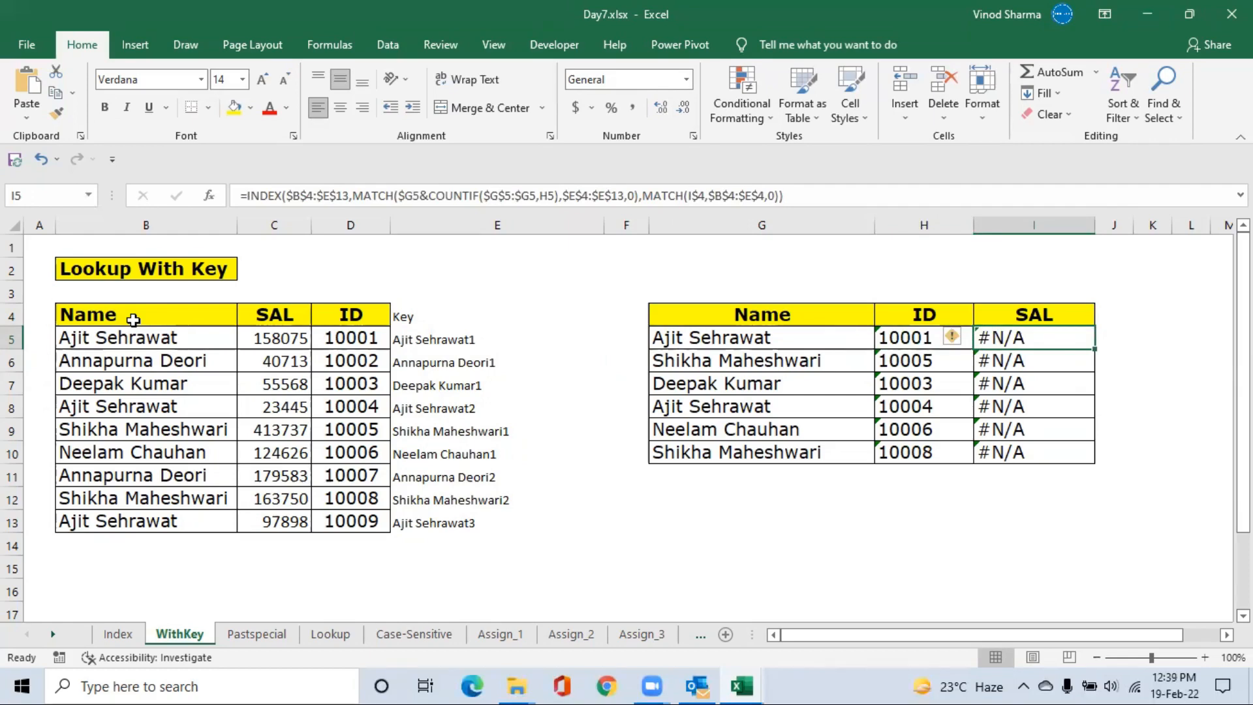
key("Left")
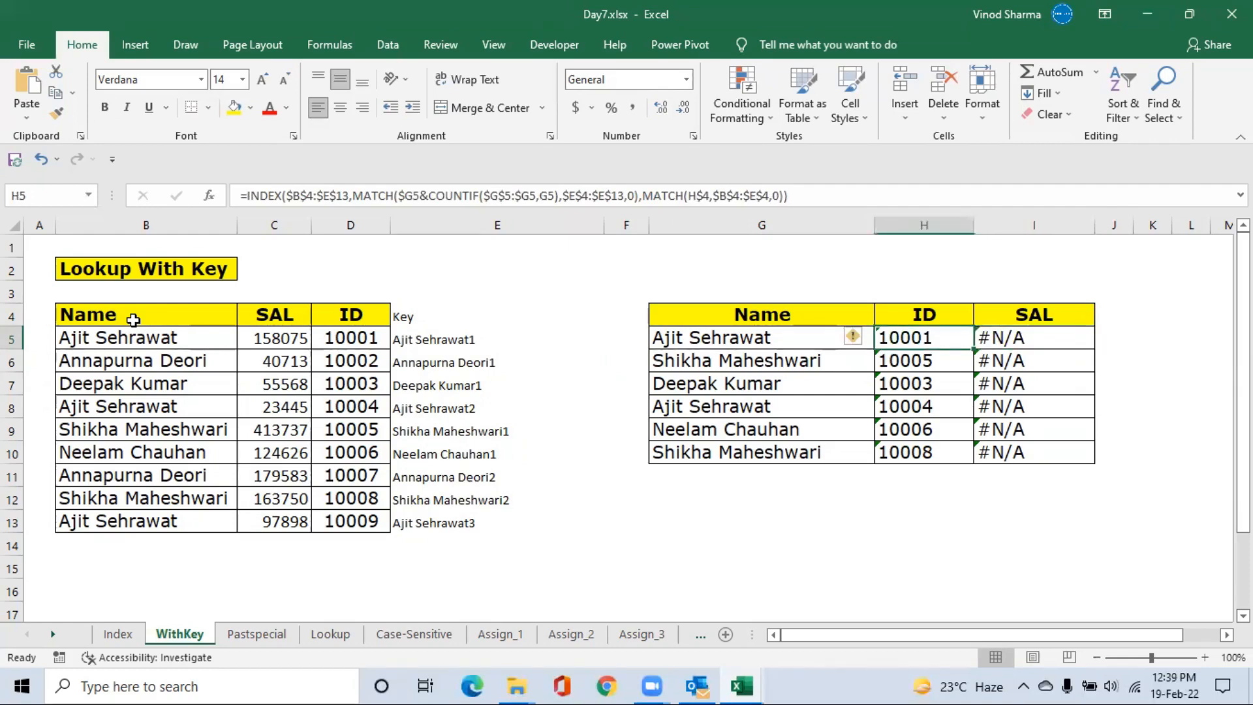
key("Right")
key("Left")
Lock the column of the COUNTIF criteria in the H5 formula so that it reads $G5.
key("F2")
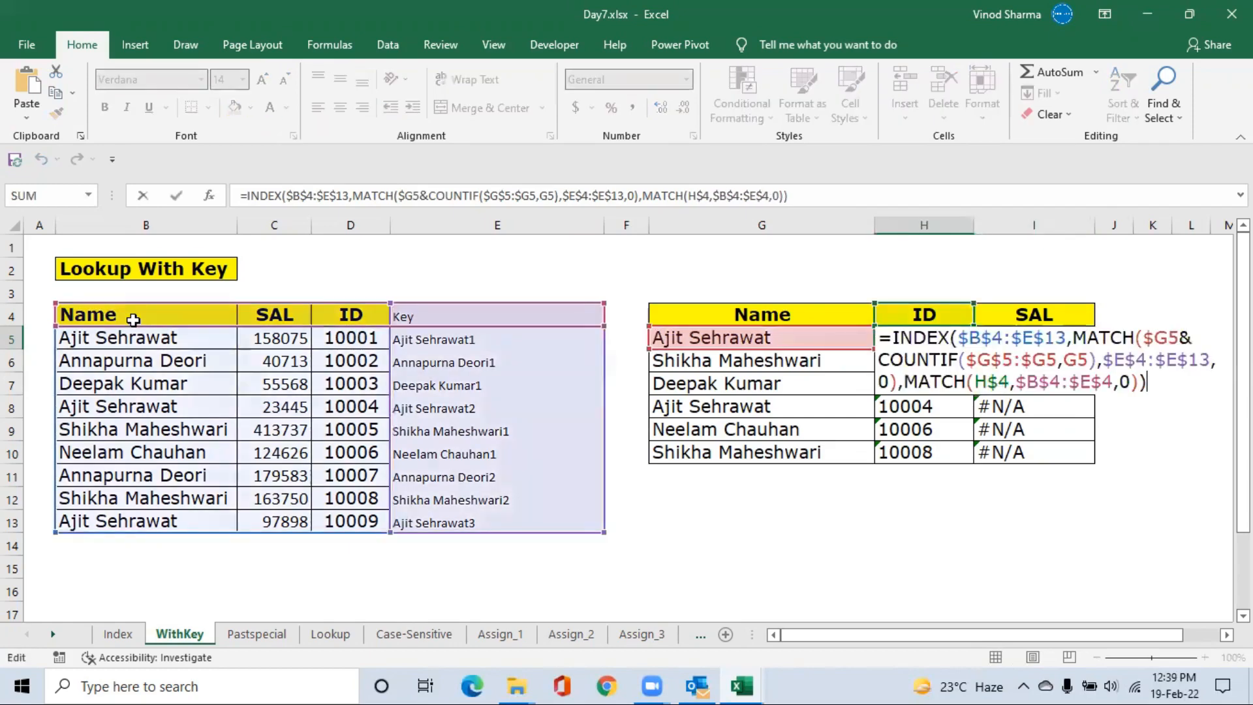
key("Left")
key("Left")
key("Left")
key("Left")
key("Left")
key("Left")
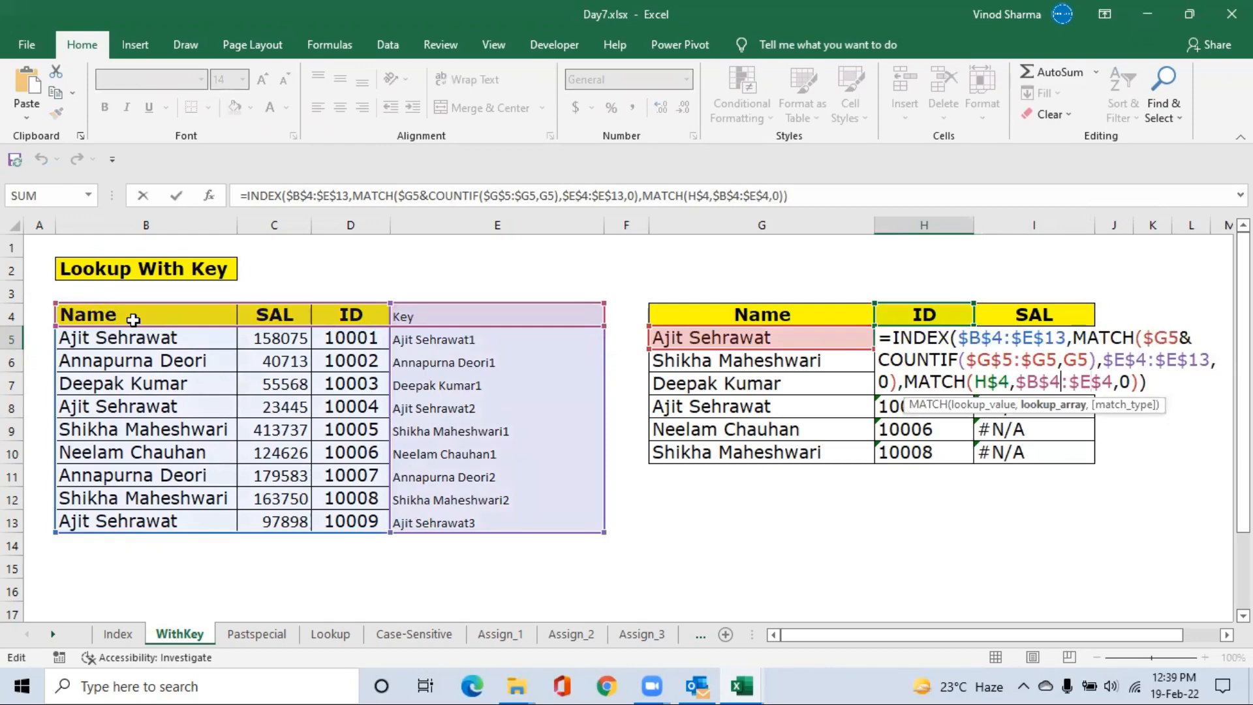
key("Left")
key("Left")
key("Left")
key("Right")
key("Right")
key("Right")
key("Right")
key("Right")
key("Right")
key("Right")
key("Right")
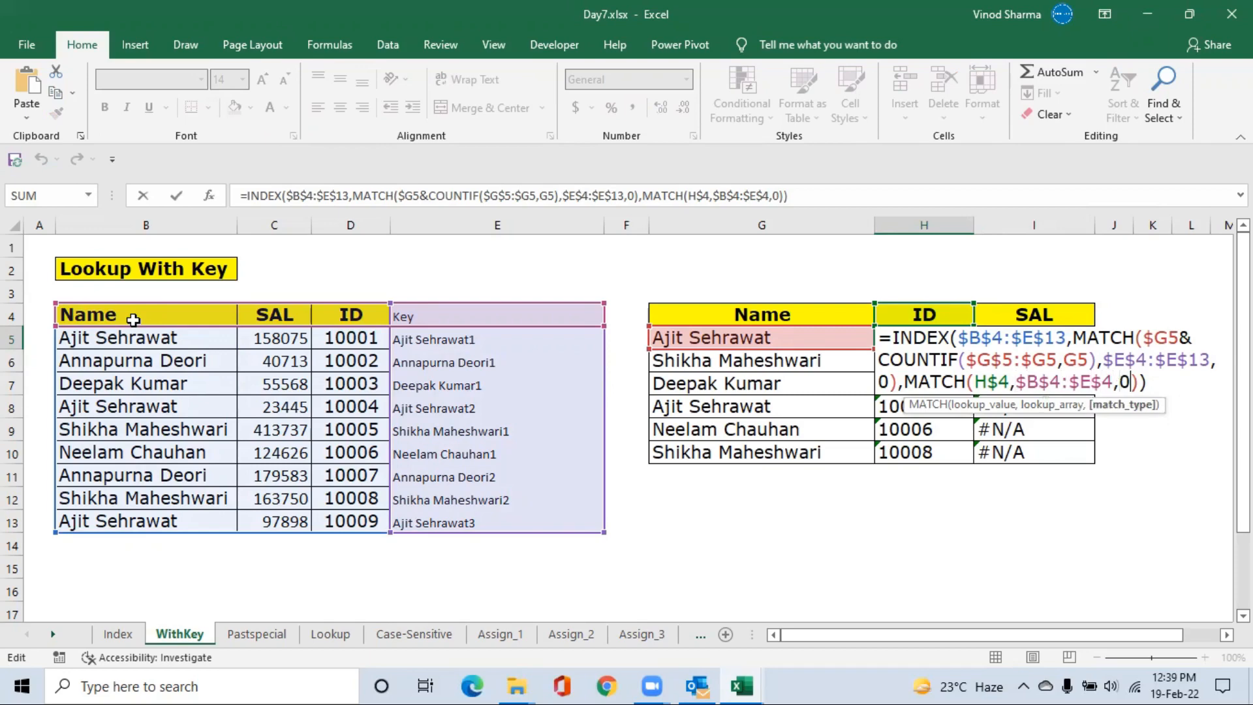
key("Right")
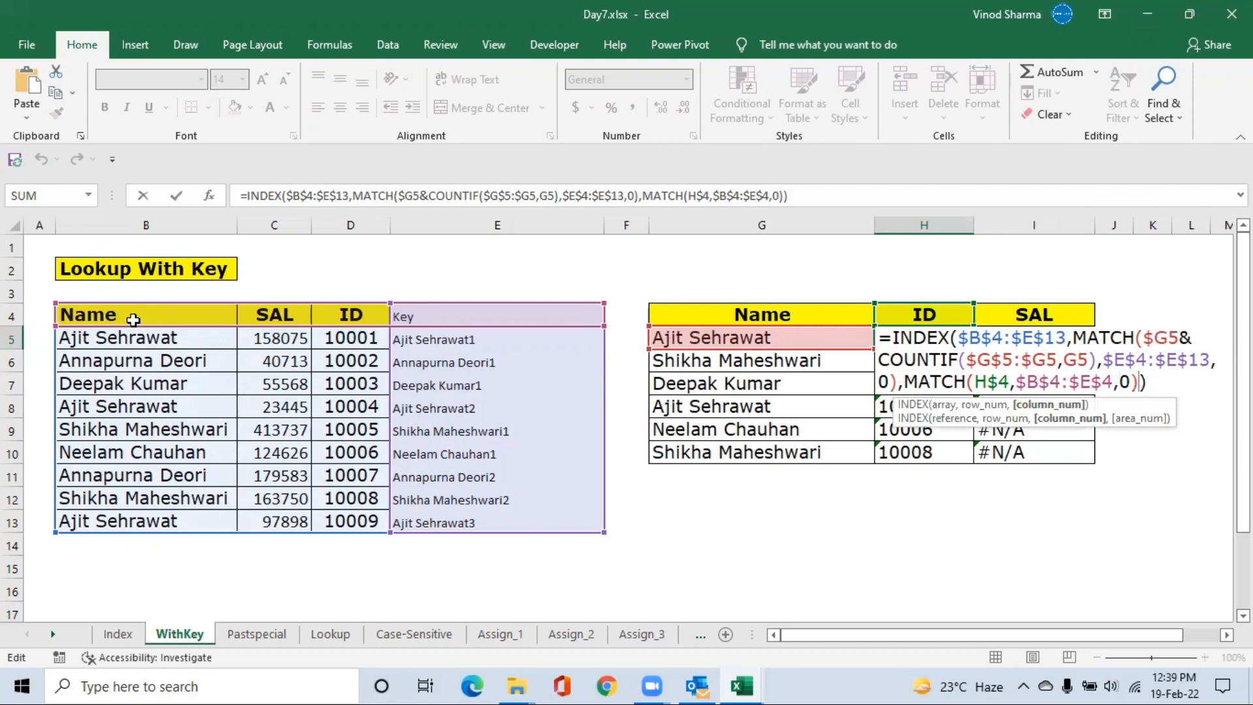
key("Left")
key("Left")
key("Left")
key("Left")
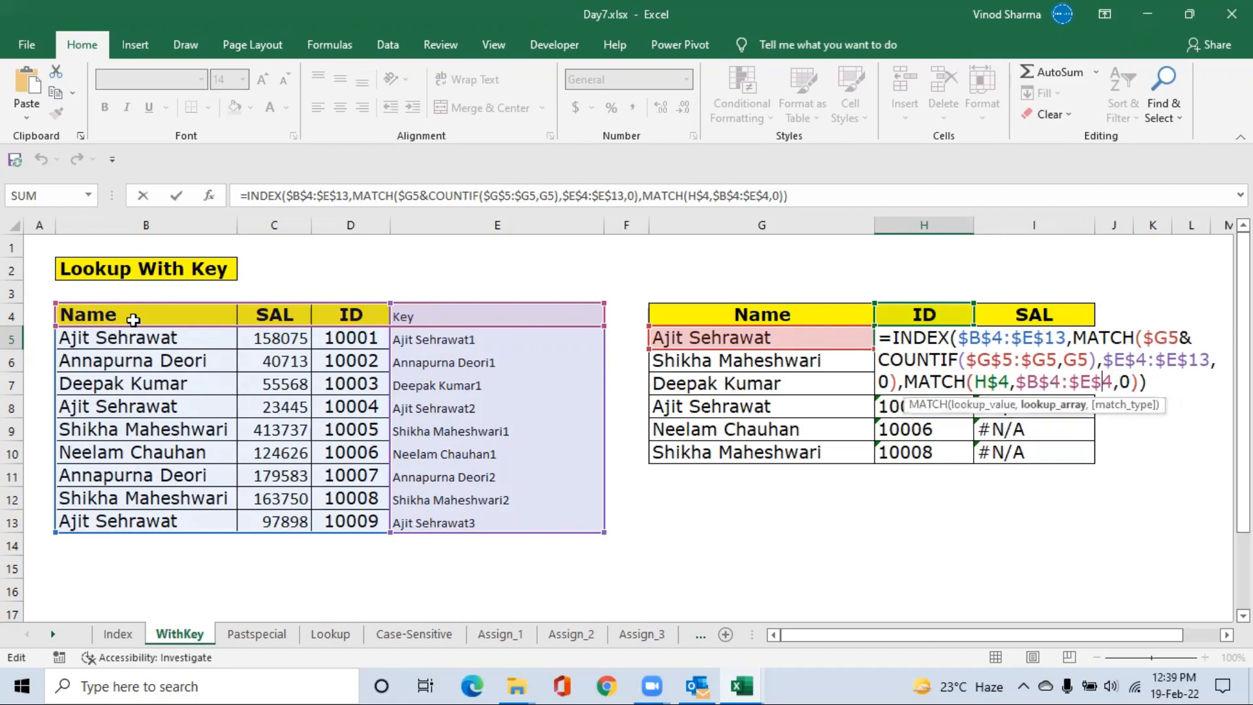
key("Left")
key("Left")
key("Left")
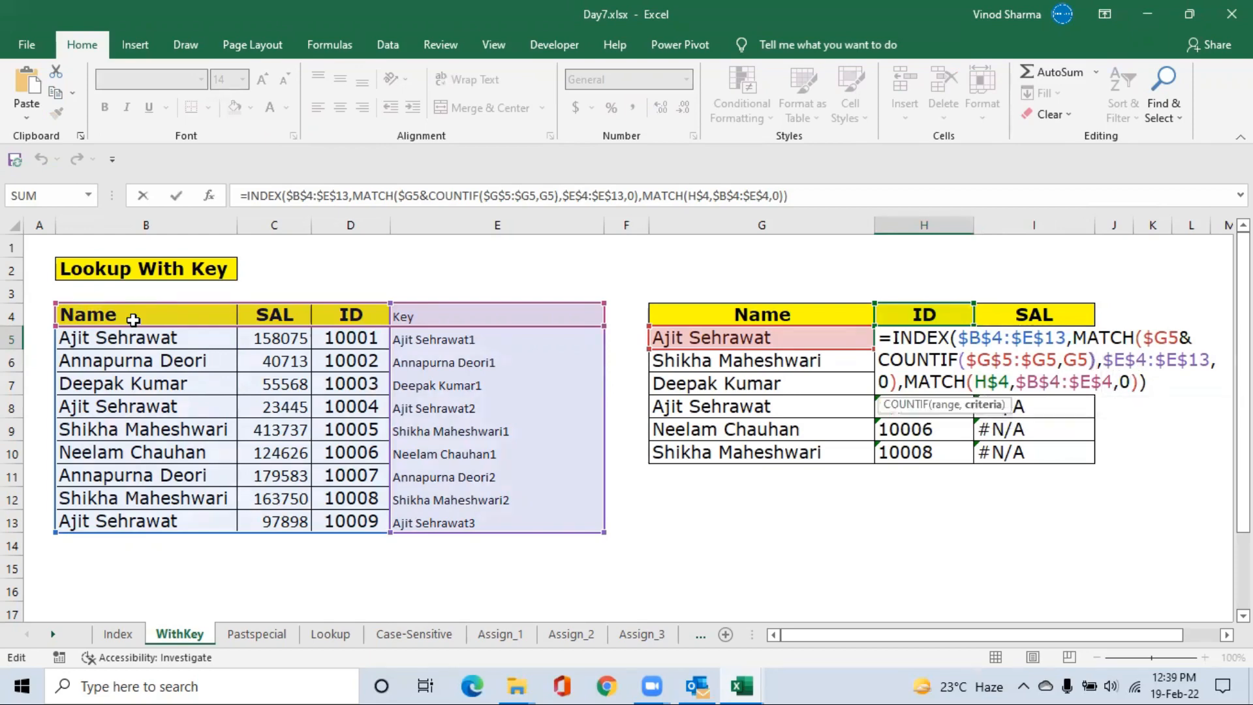
key("Left")
key("Left")
key("Right")
key("Right")
type("$")
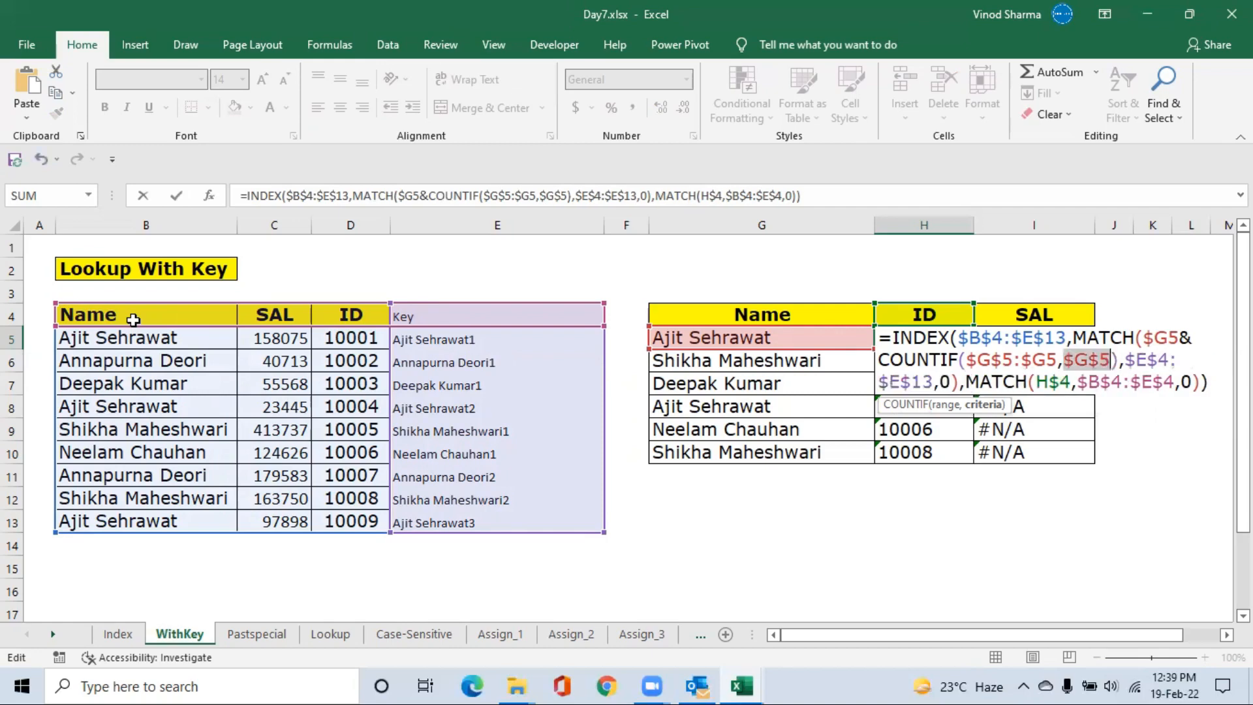
key("F4")
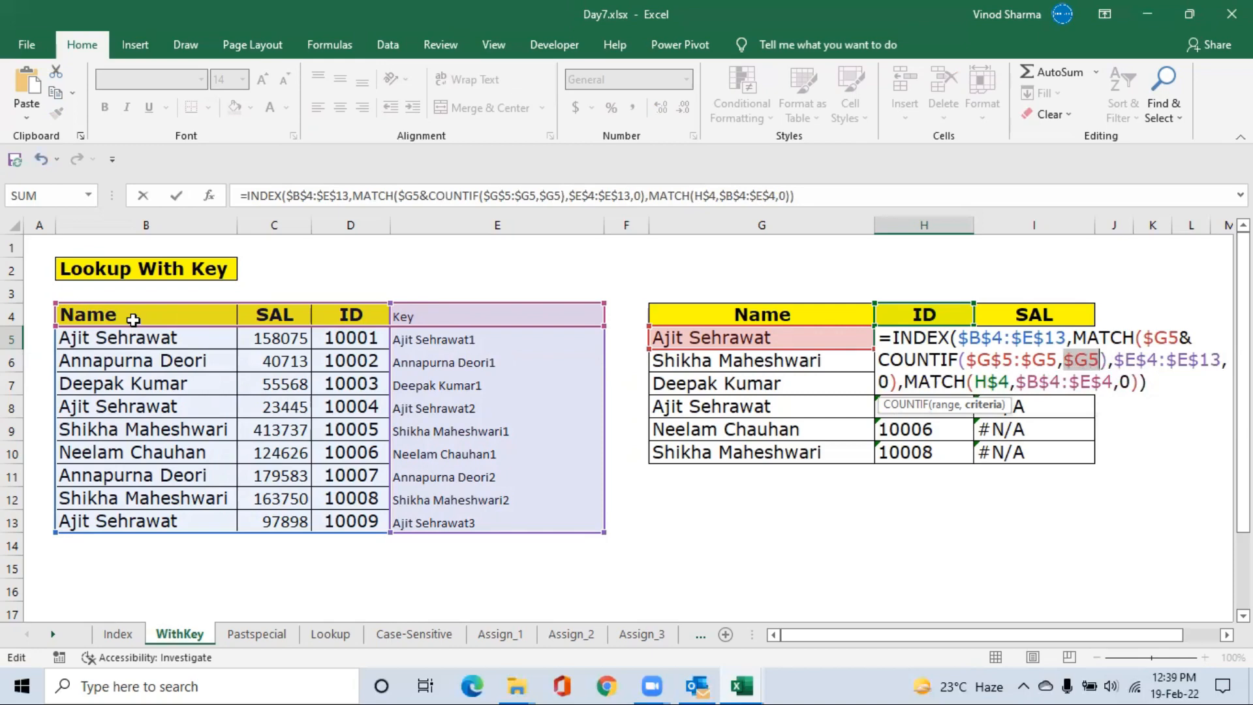
key("Return")
Fill the corrected H5 formula across to the SAL column and down through row 10.
key("shift+Right")
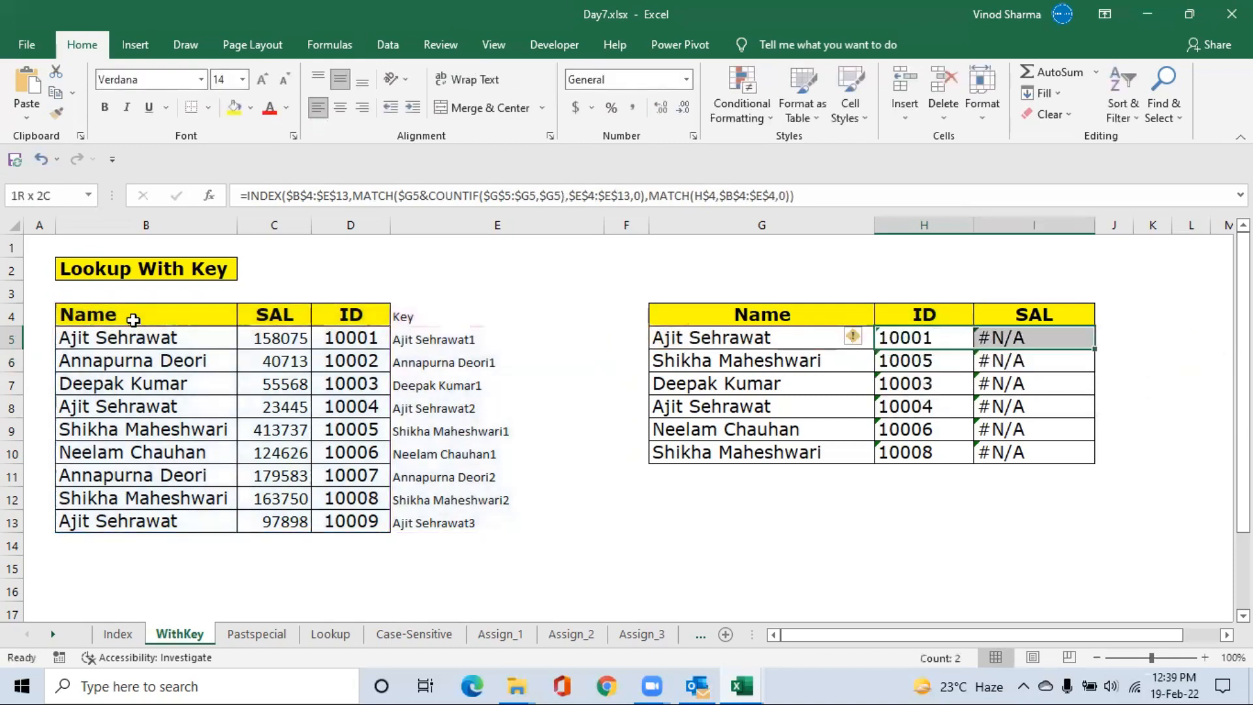
key("ctrl+r")
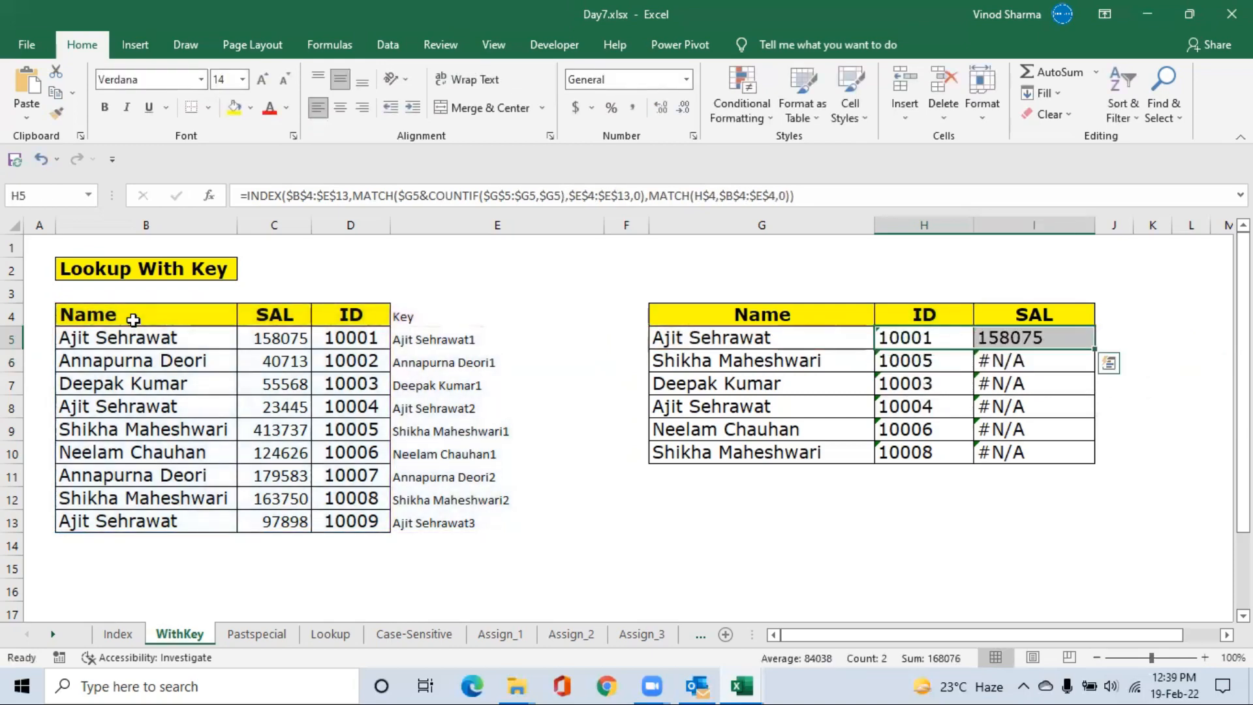
key("ctrl+shift+Down")
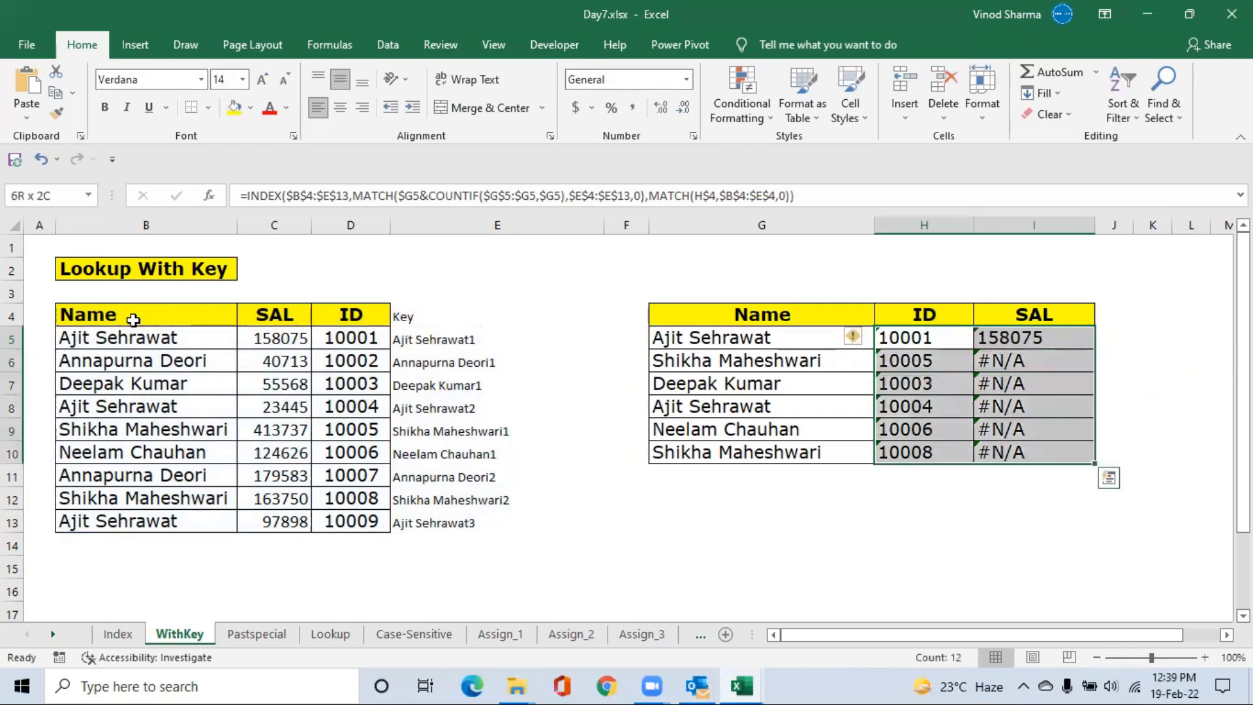
key("ctrl+d")
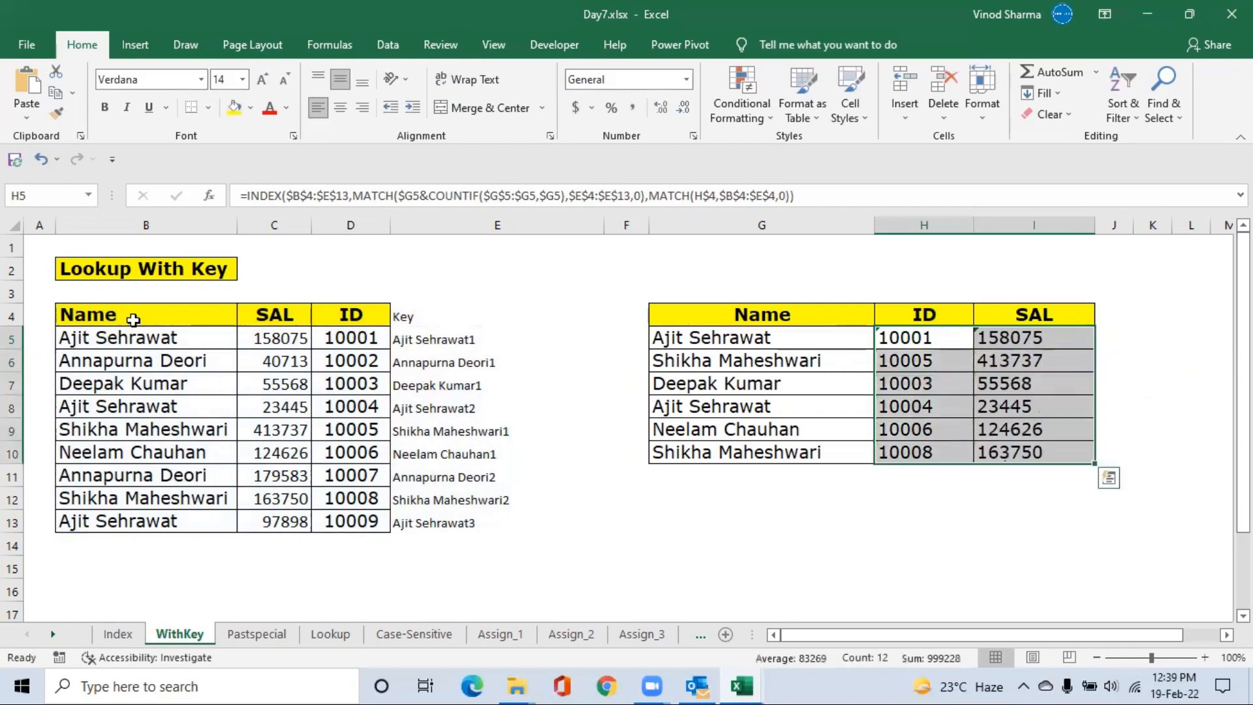
Examine the complete INDEX, MATCH and COUNTIF formula in H5 and its highlighted ranges.
key("Up")
key("Down")
key("F2")
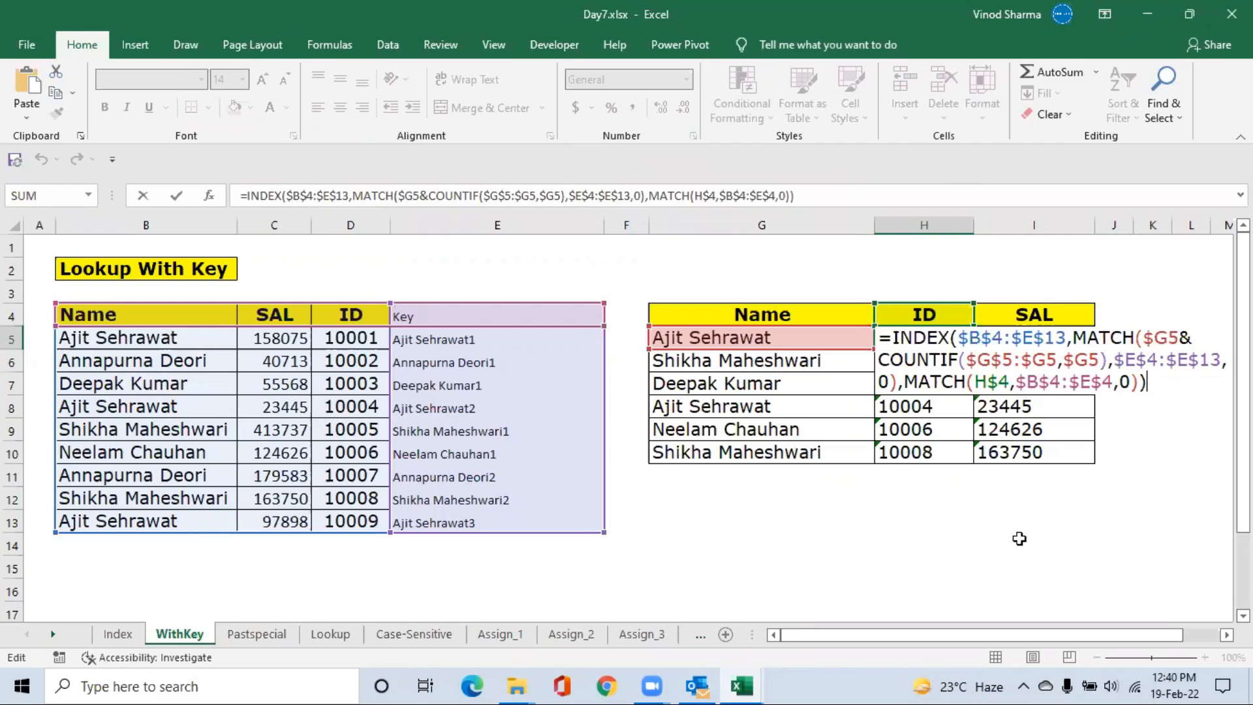
key("ctrl+Return")
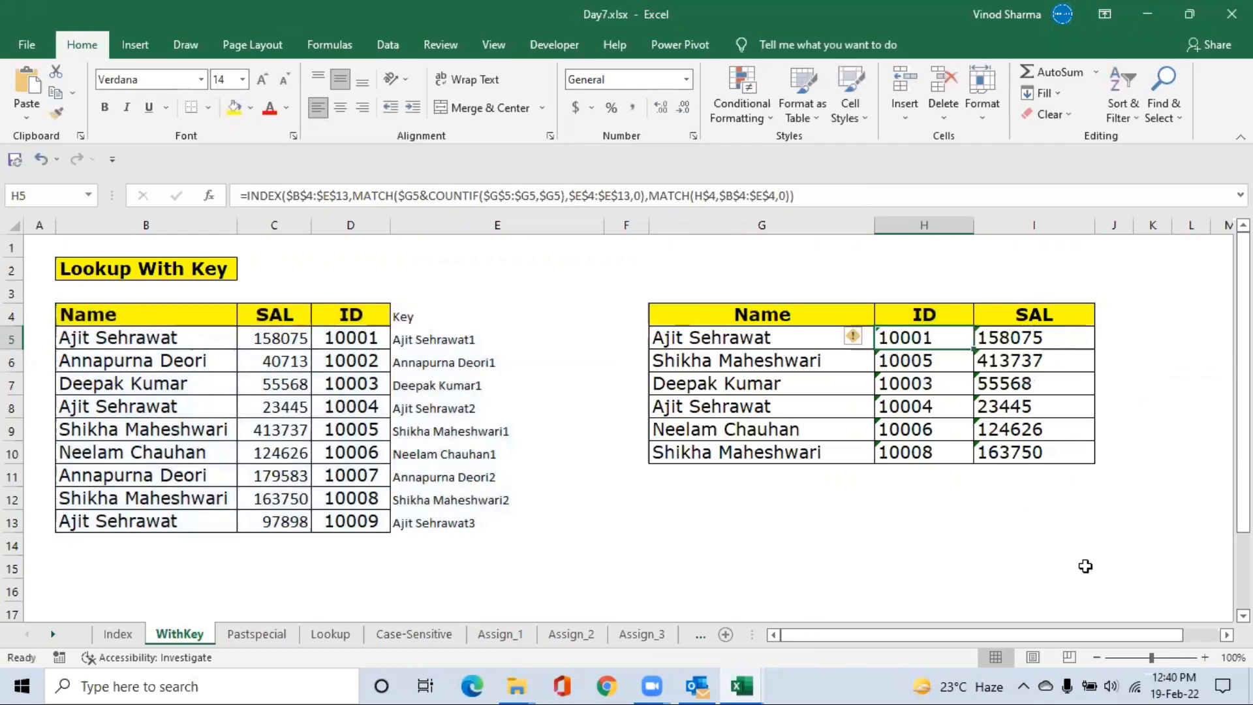
Clear the ID and SAL formulas from H5:I10.
key("shift+Right")
key("ctrl+shift+Down")
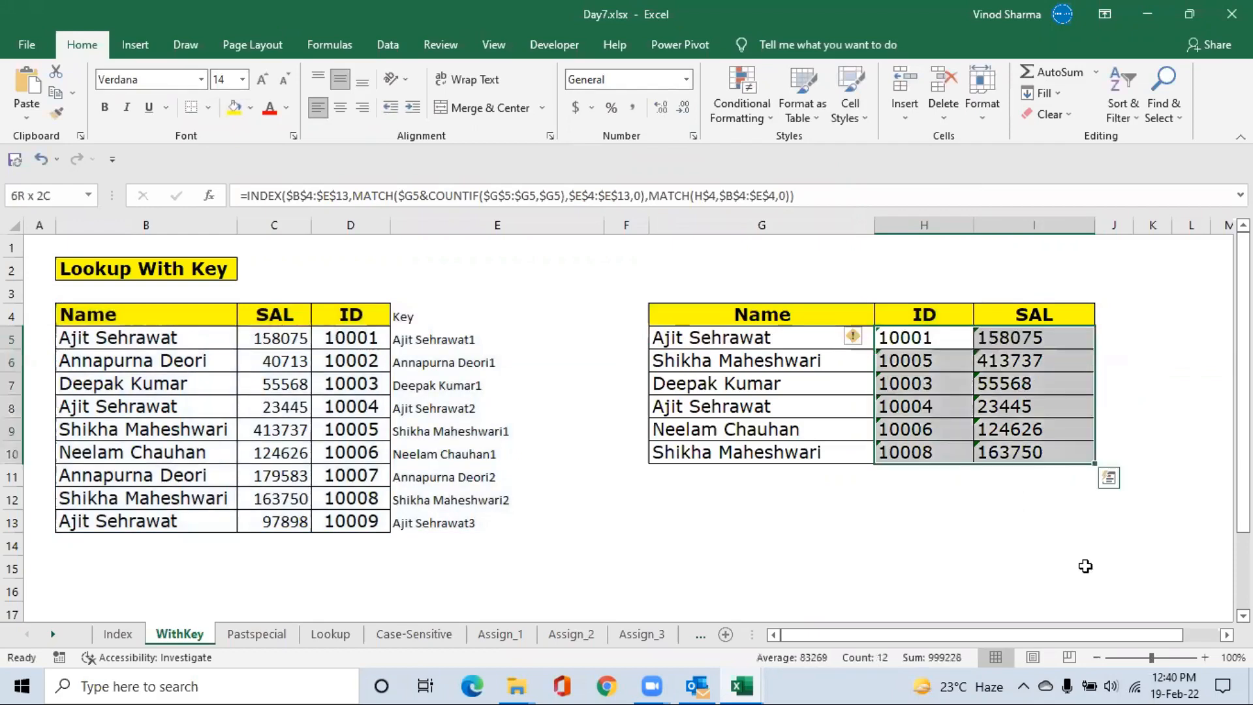
key("Delete")
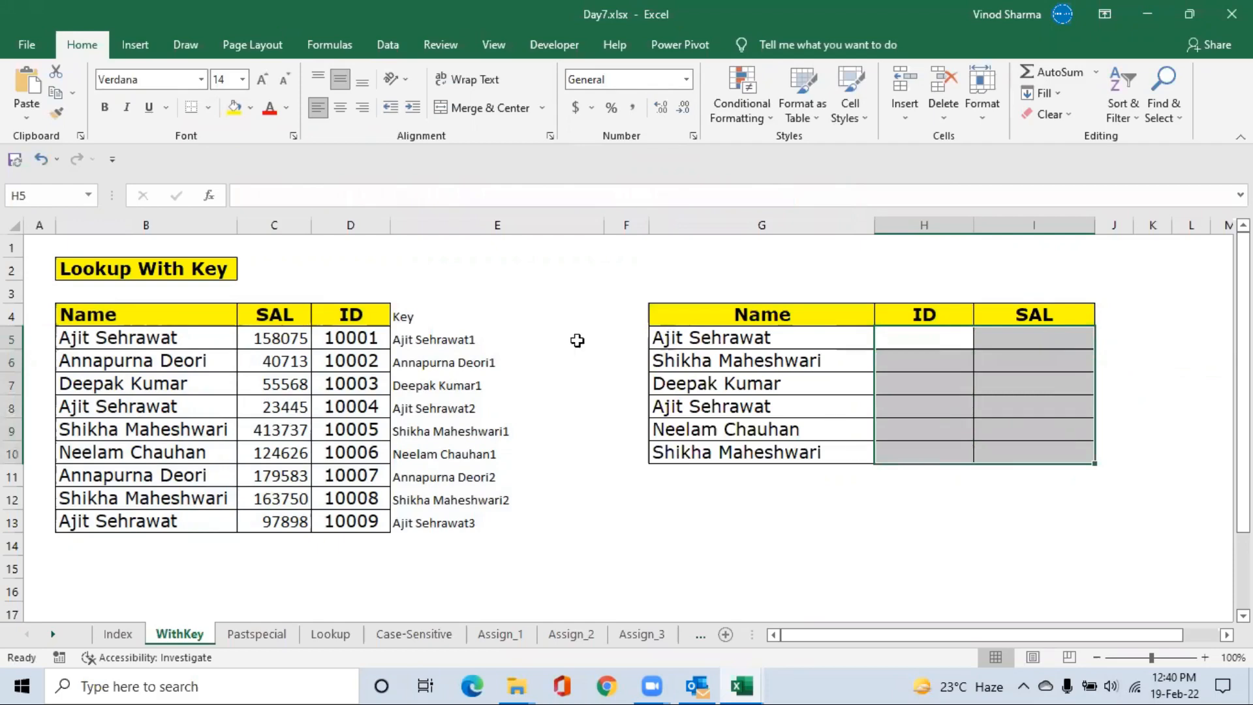
key("Left")
key("Down")
key("Down")
key("Down")
key("Down")
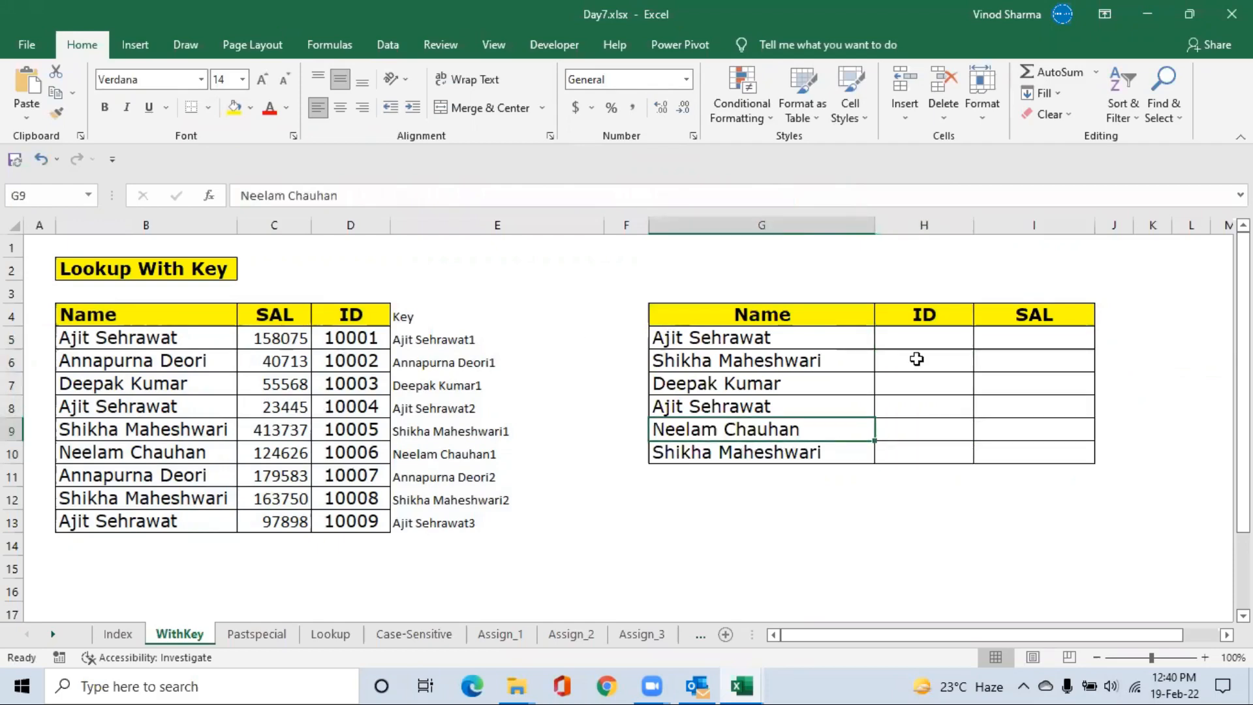
Start an INDEX formula in H5 with the table range $B$4:$E$13, fully locked, as its array.
left_click(907, 332)
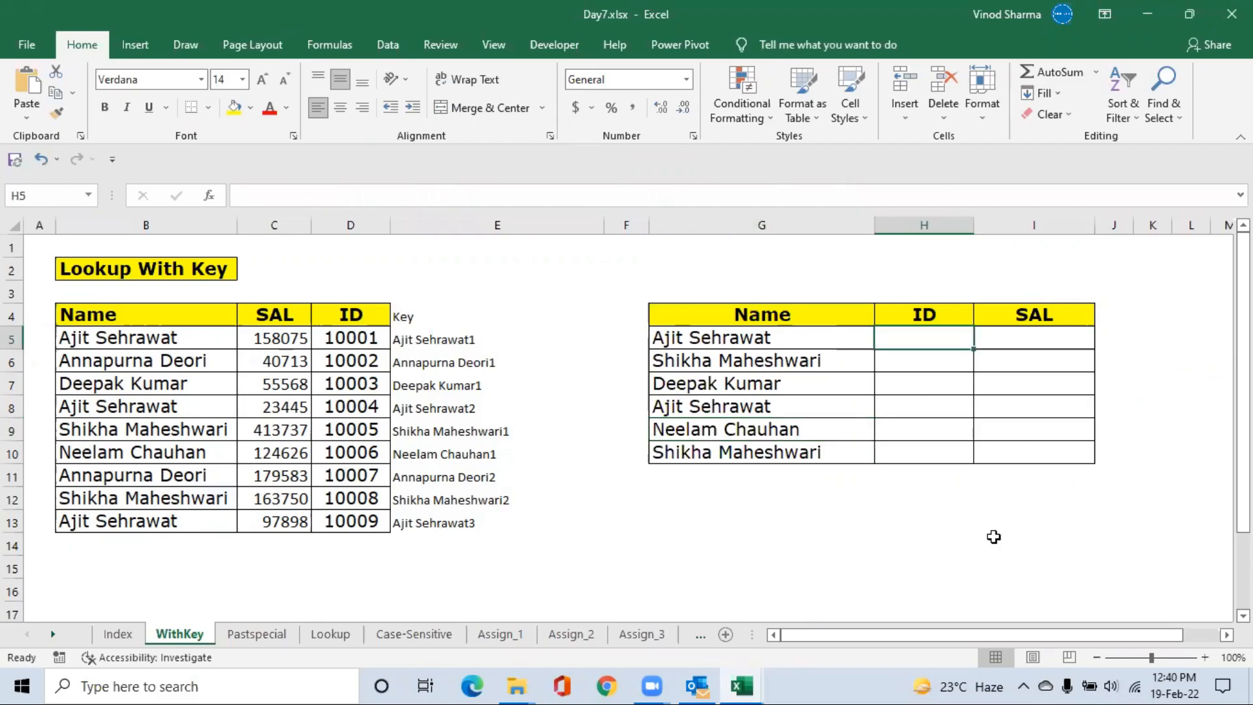
type("=")
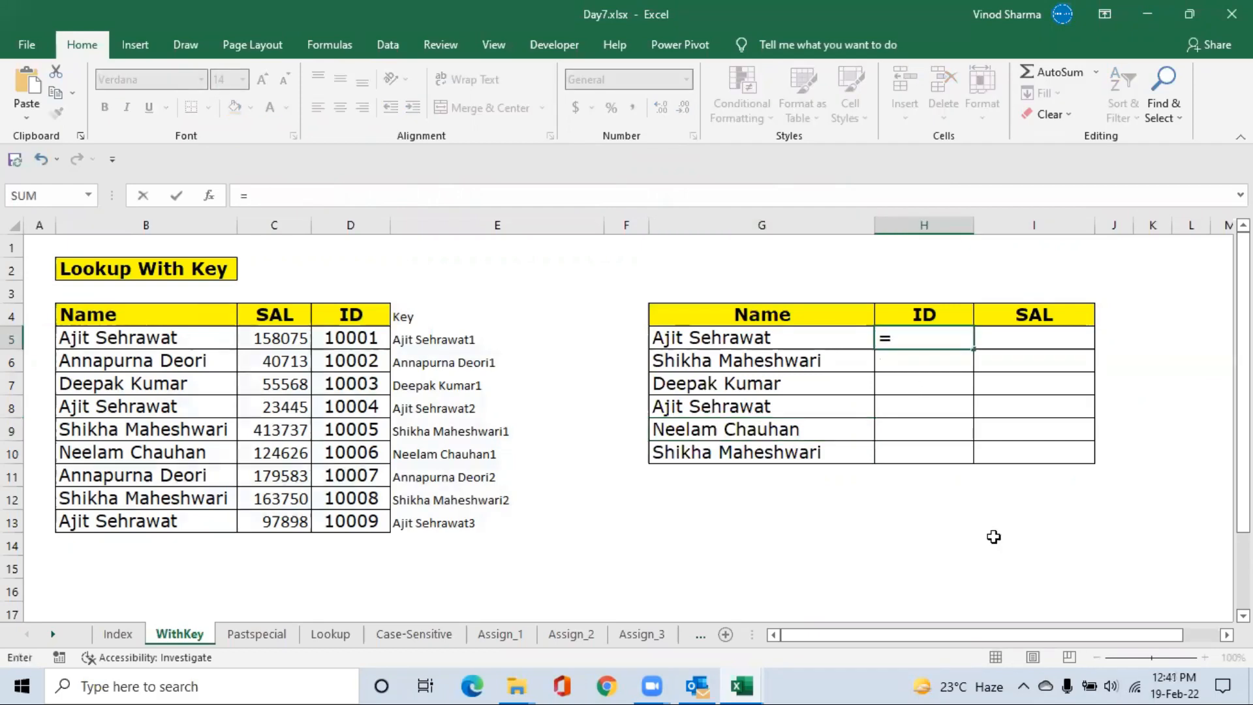
type("inde")
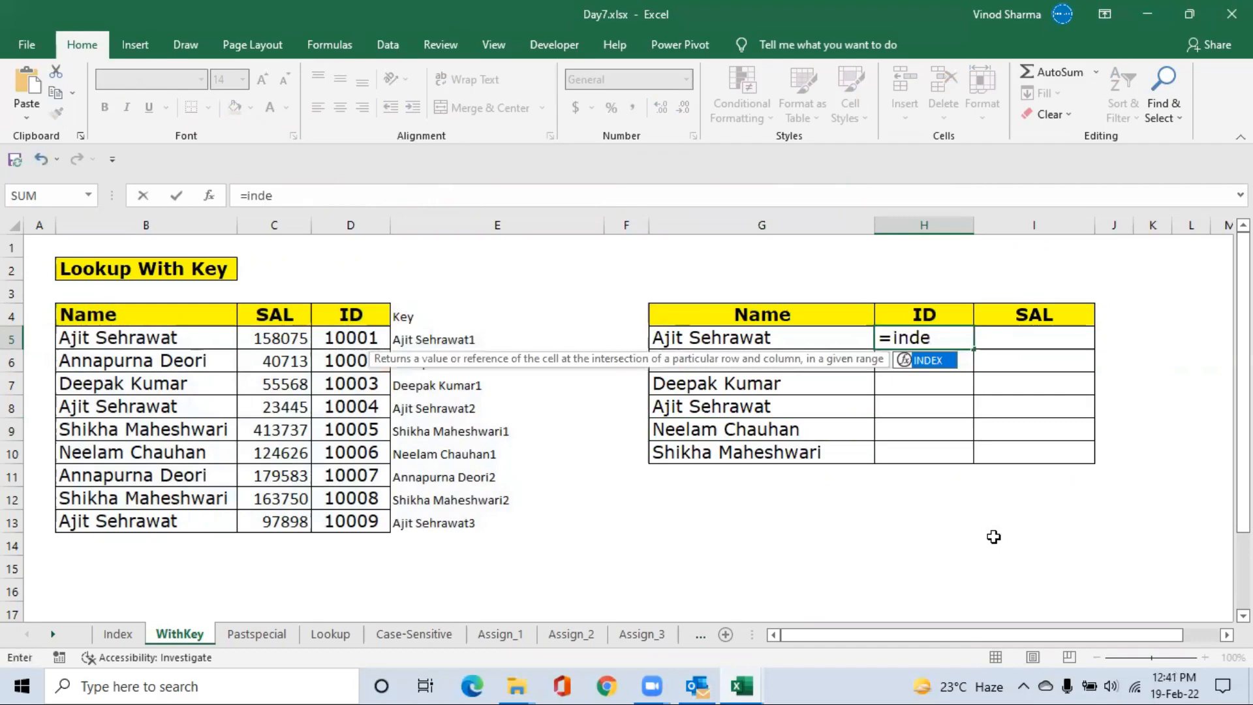
key("Tab")
key("Left")
key("Left")
key("Left")
key("Left")
key("Left")
key("Left")
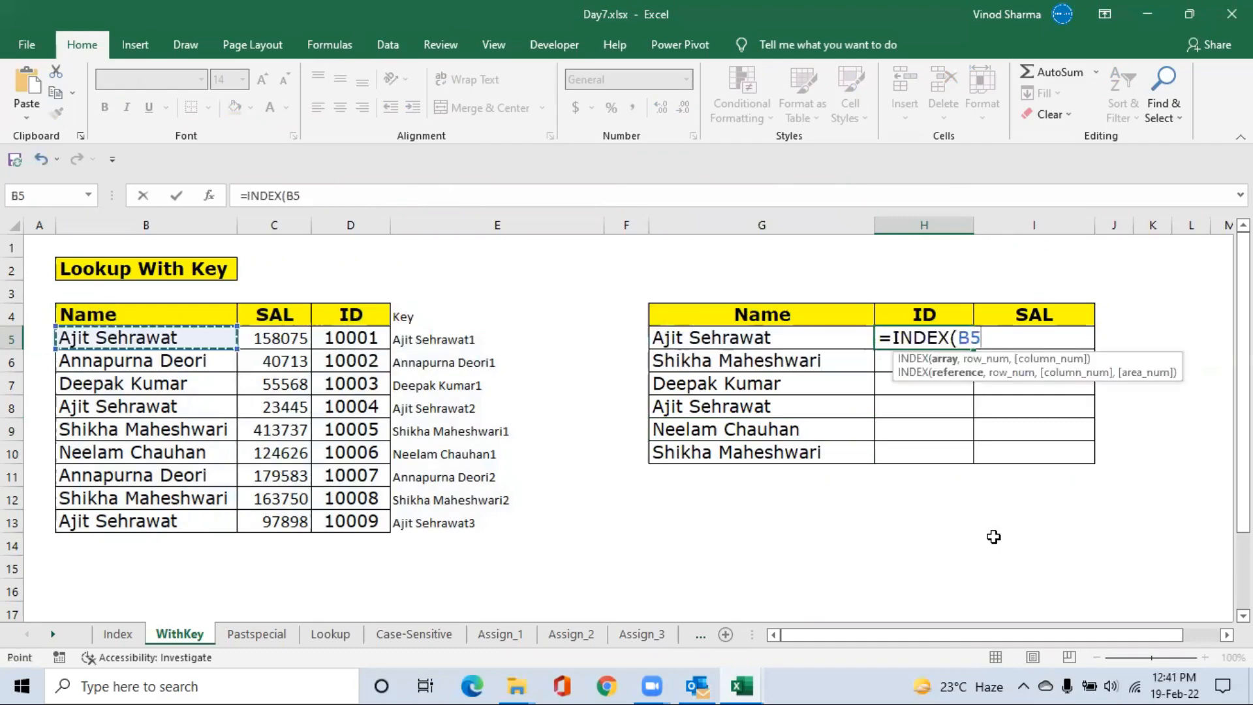
key("Up")
key("ctrl+shift+Right")
key("ctrl+shift+Down")
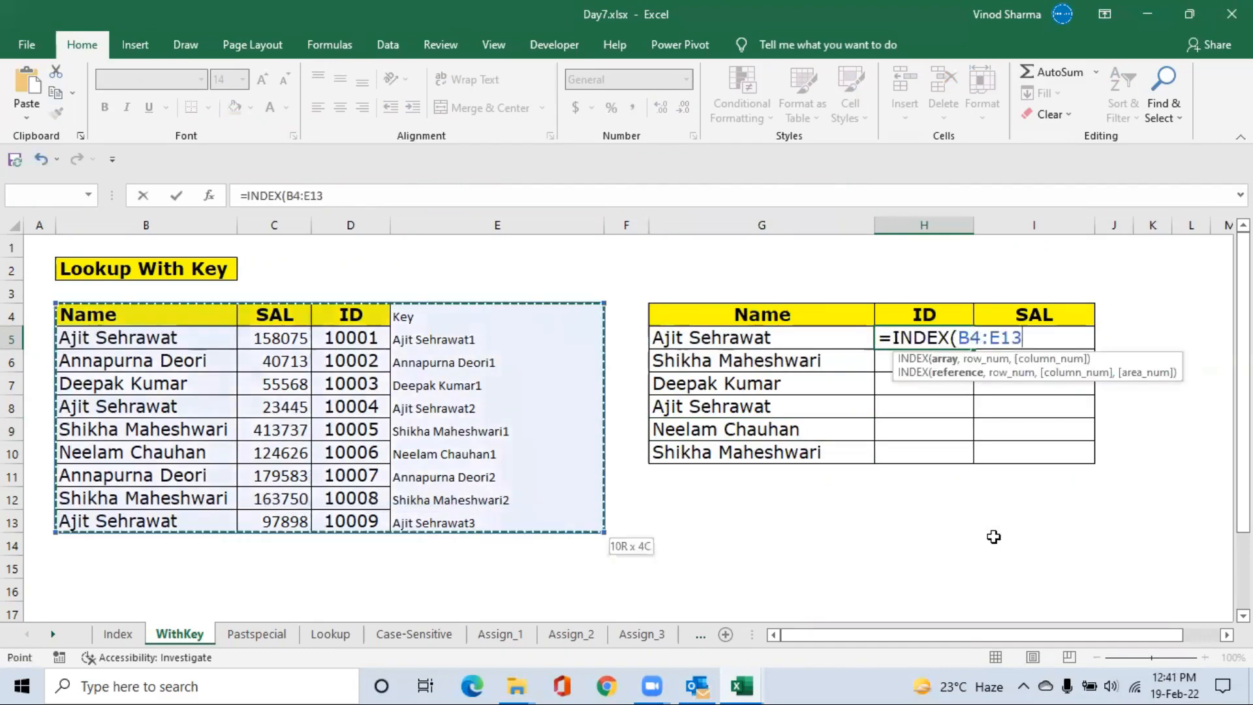
key("F4")
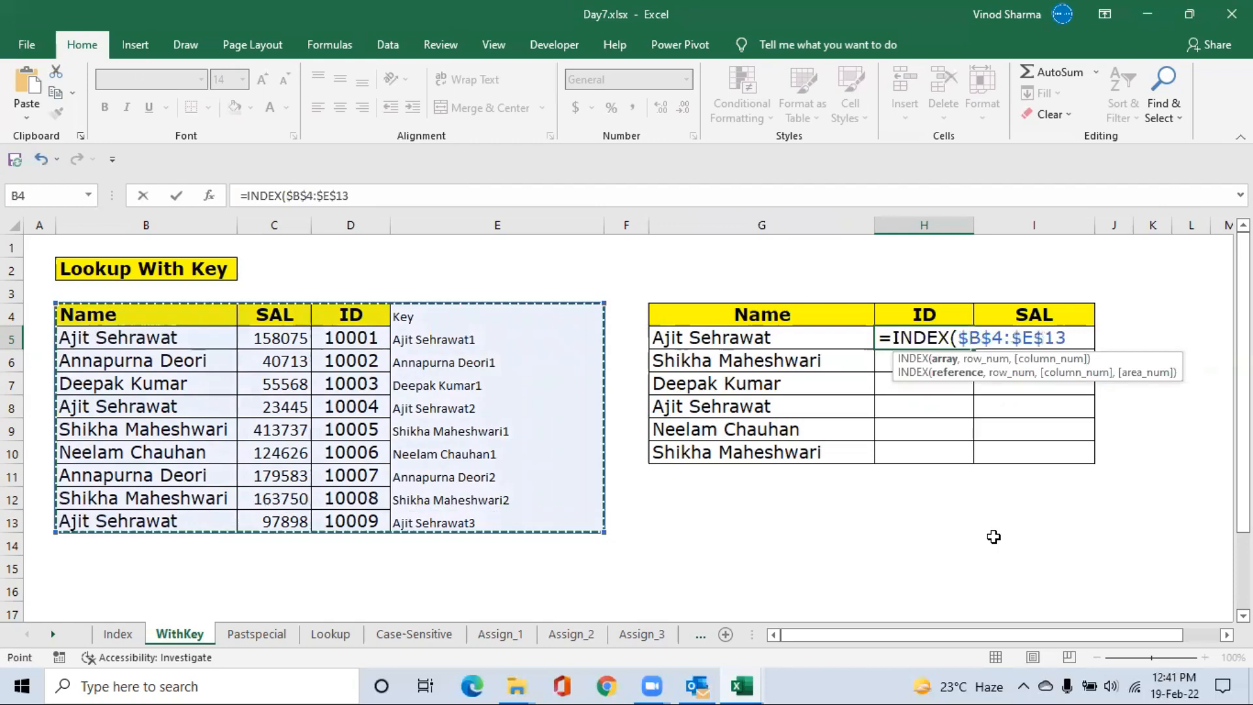
type(",,")
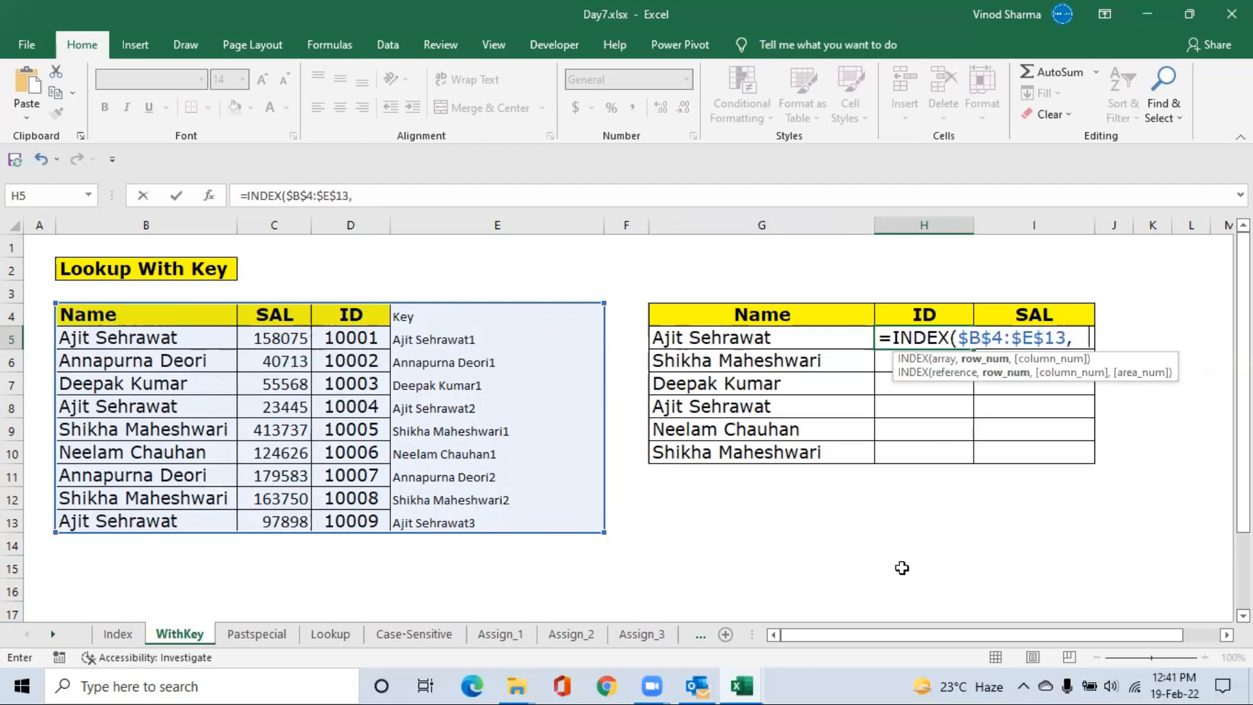
Add a MATCH function for the row number, starting its lookup value with the column-locked name $G5 and an & operator.
type("mat")
key("Tab")
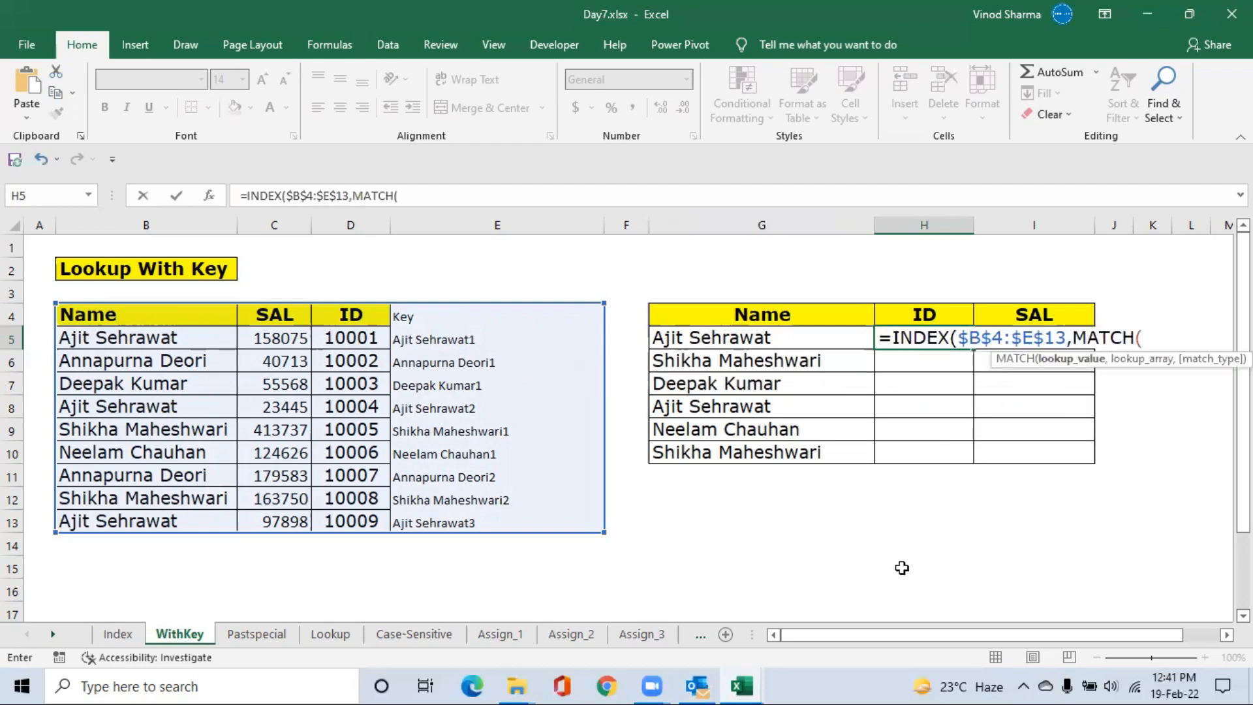
key("Left")
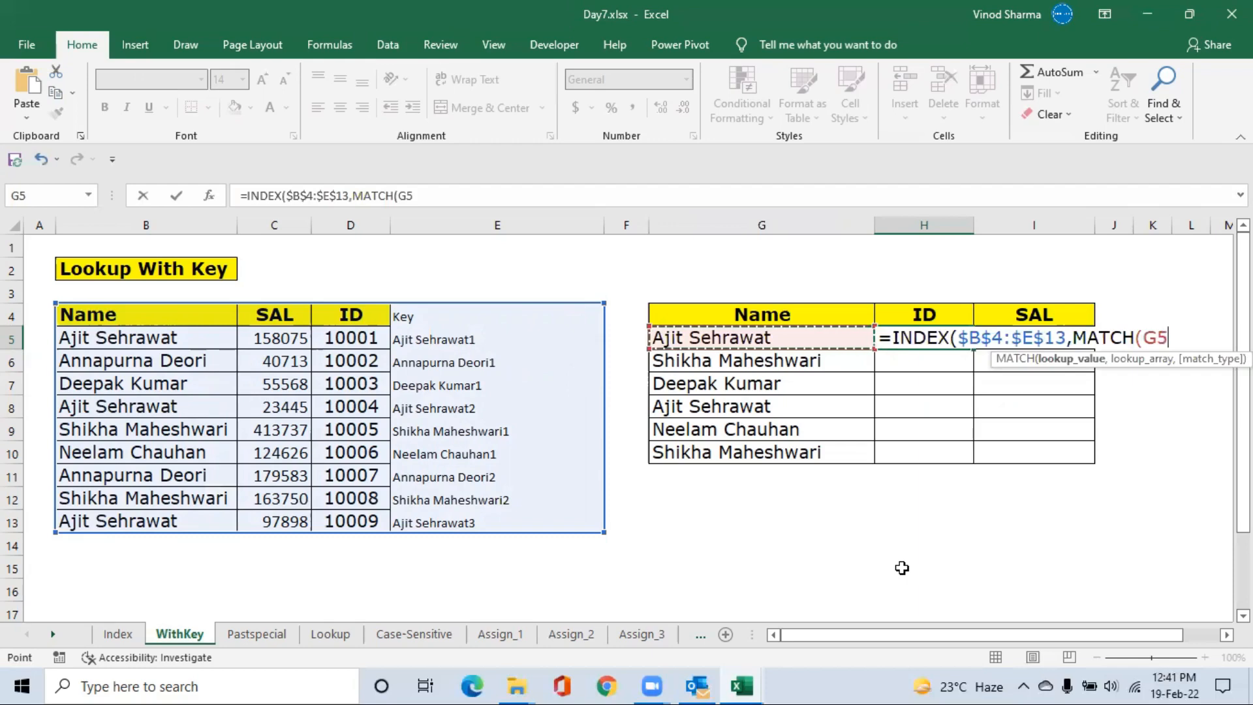
key("F4")
key("F4")
key("F4")
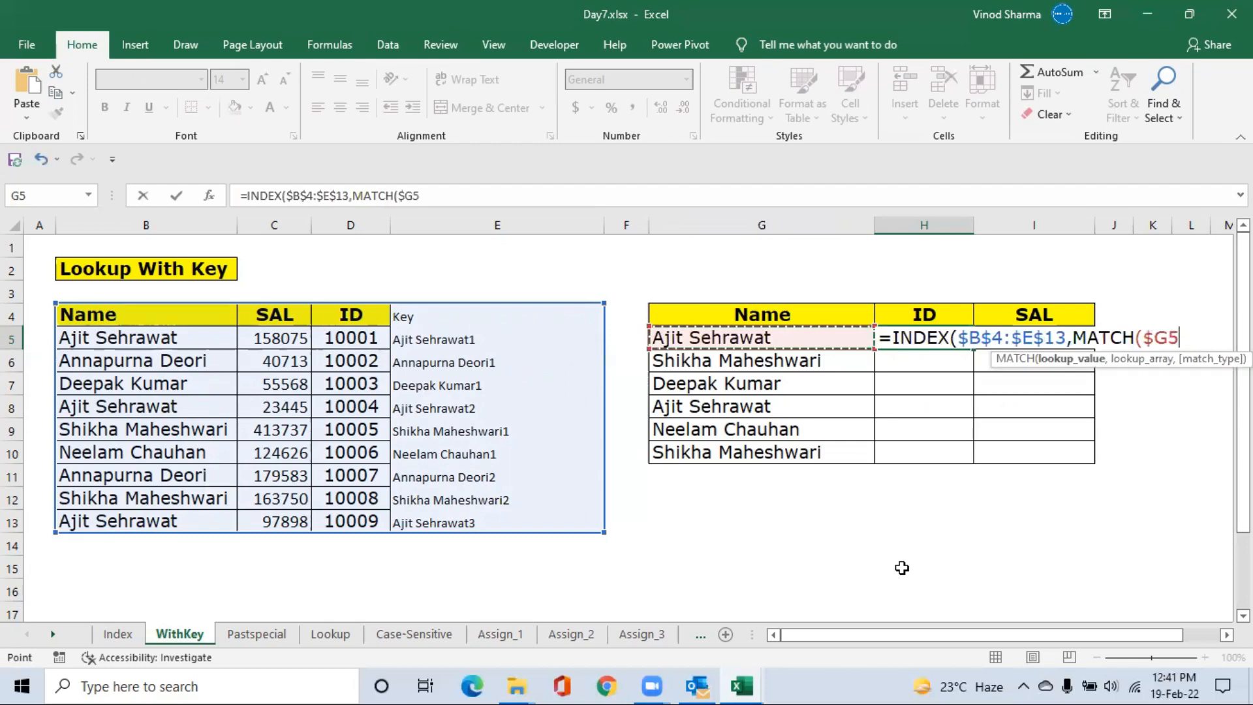
type("&")
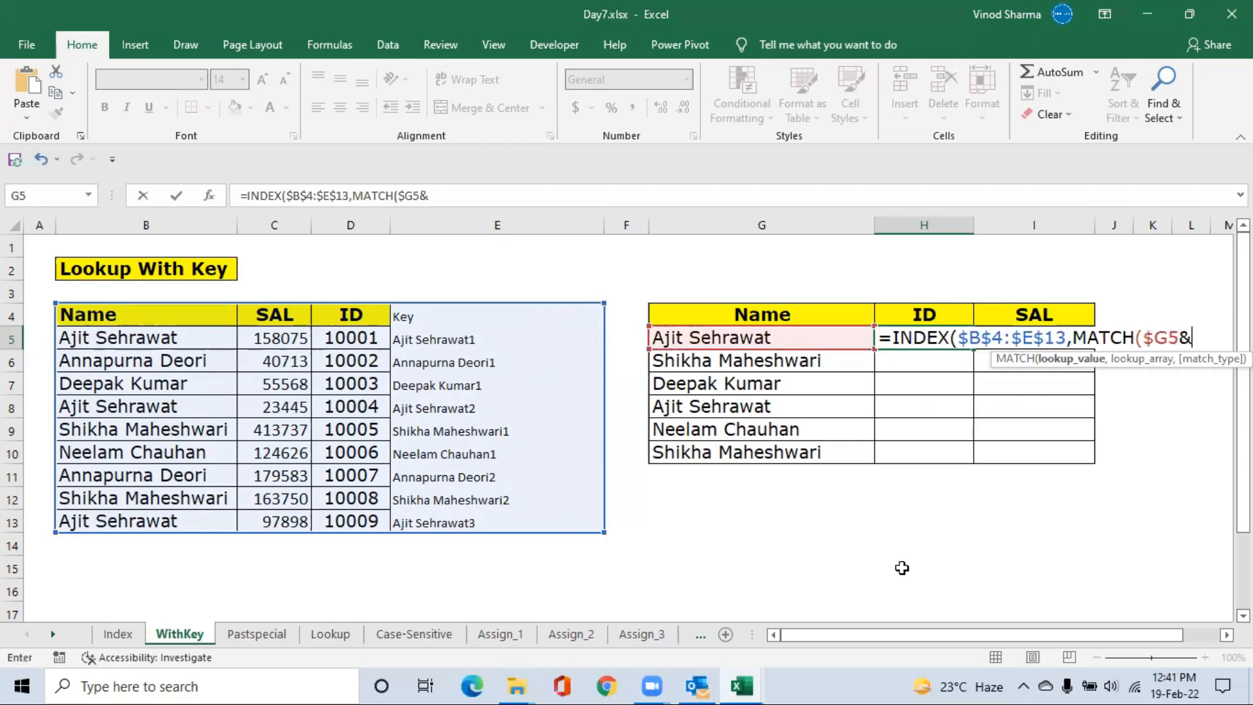
Join COUNTIF(G5:G5,G5) to the name in the MATCH lookup value.
type("cou")
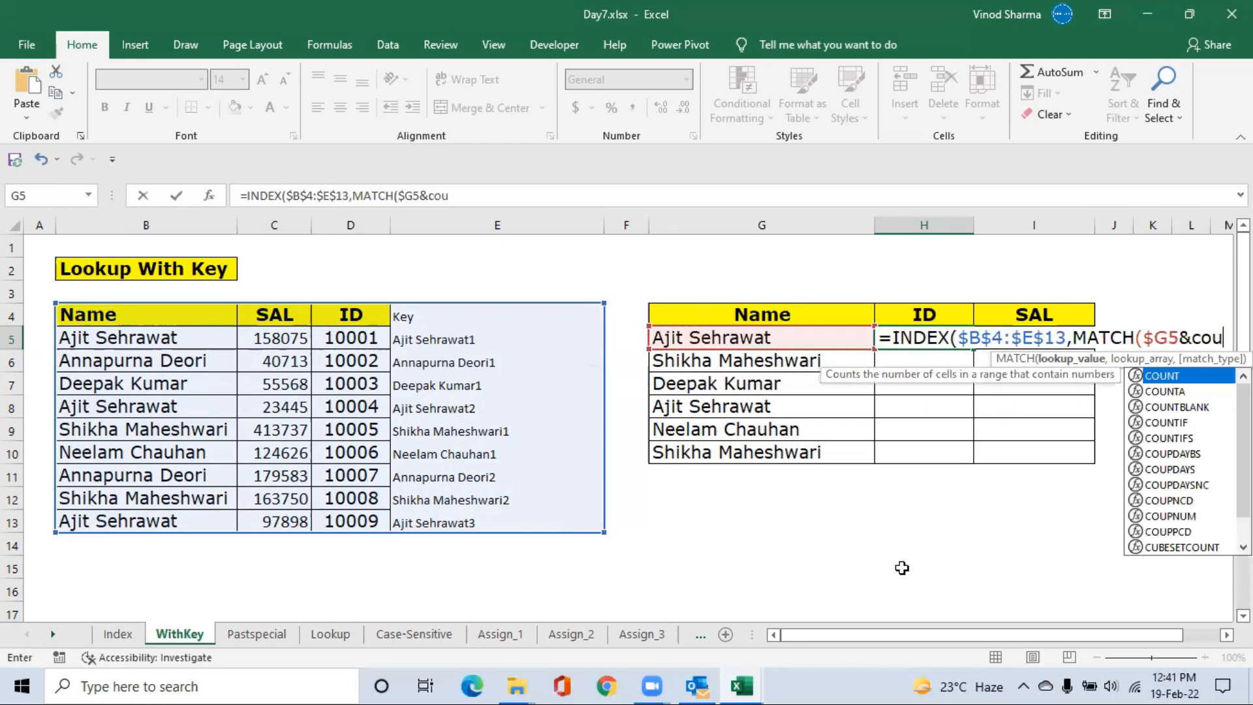
key("Down")
key("Down")
key("Down")
key("Tab")
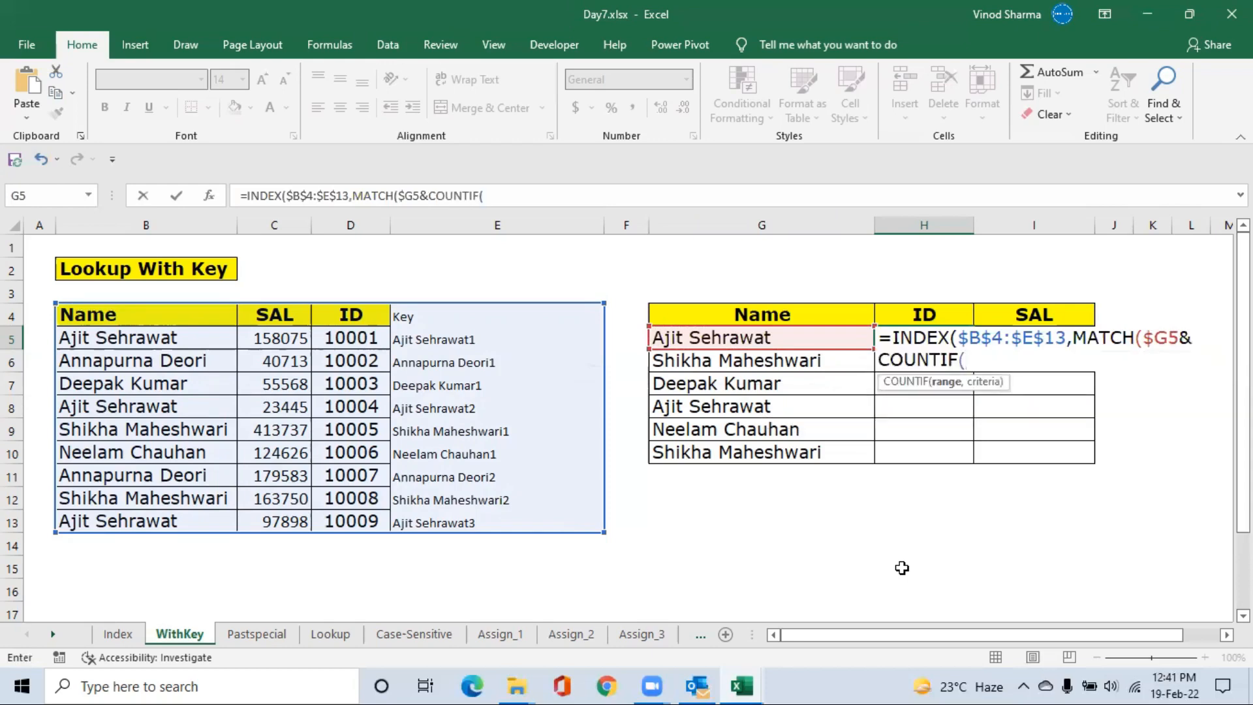
key("Left")
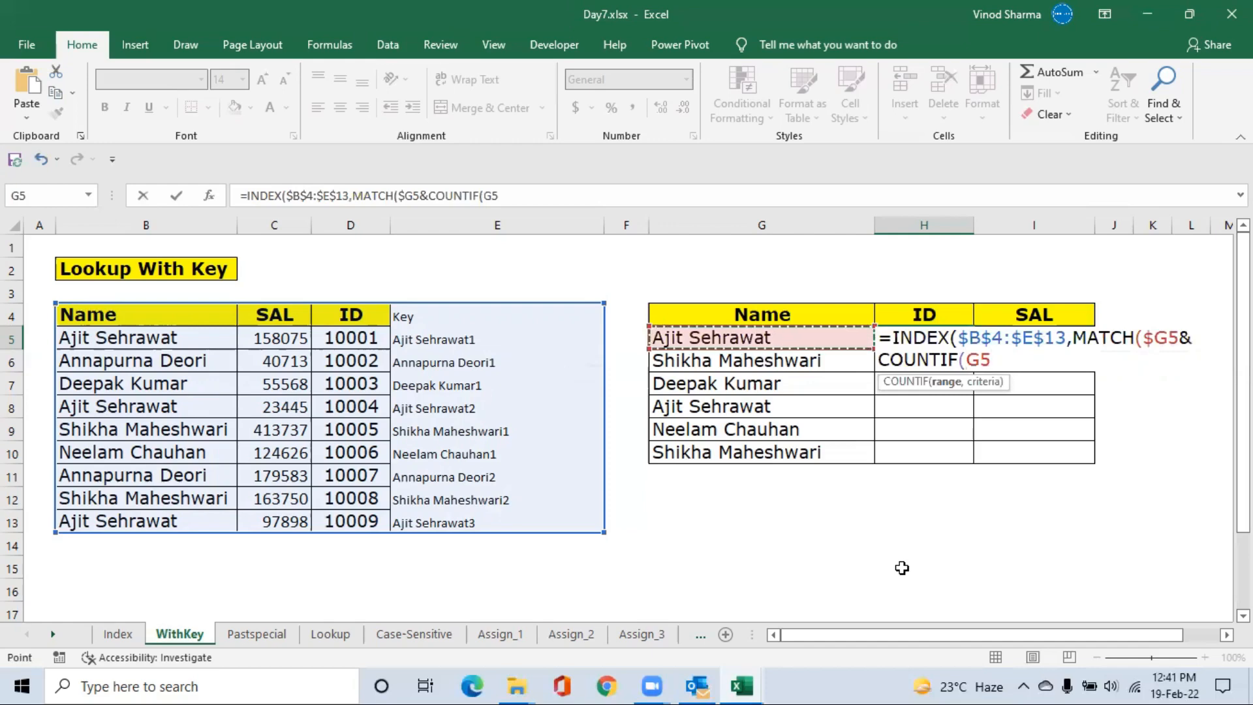
key("F8")
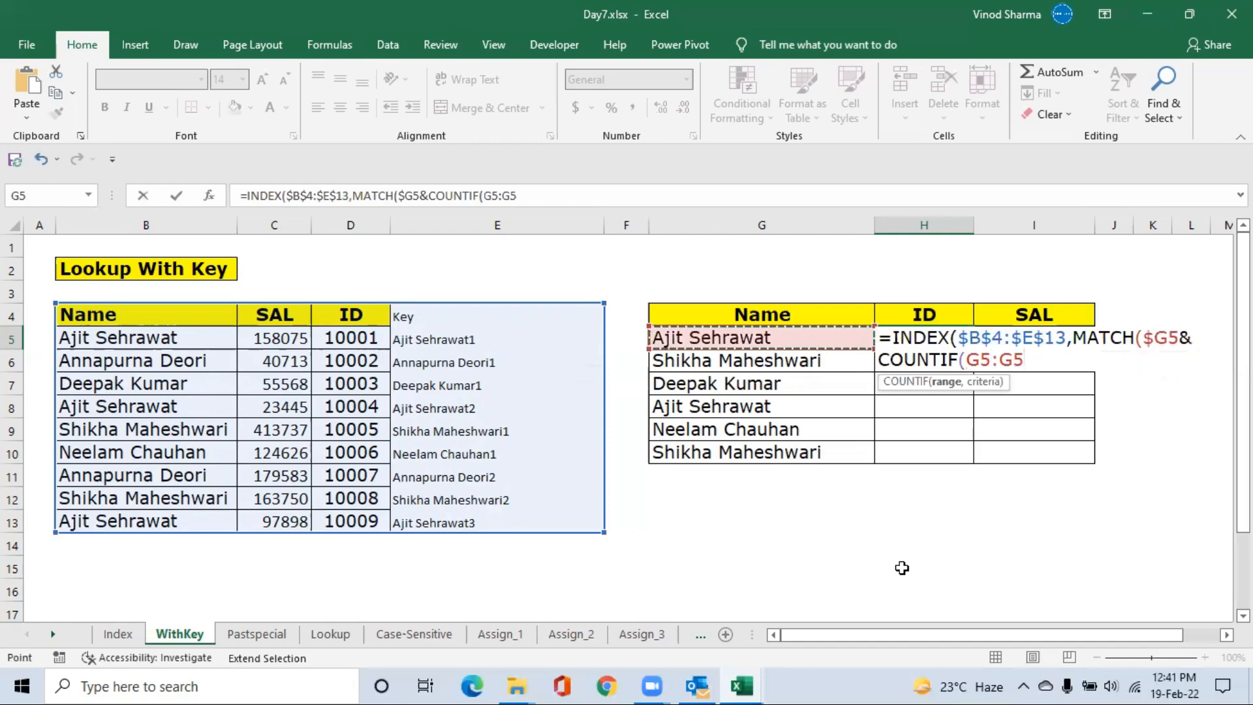
type(",")
key("Left")
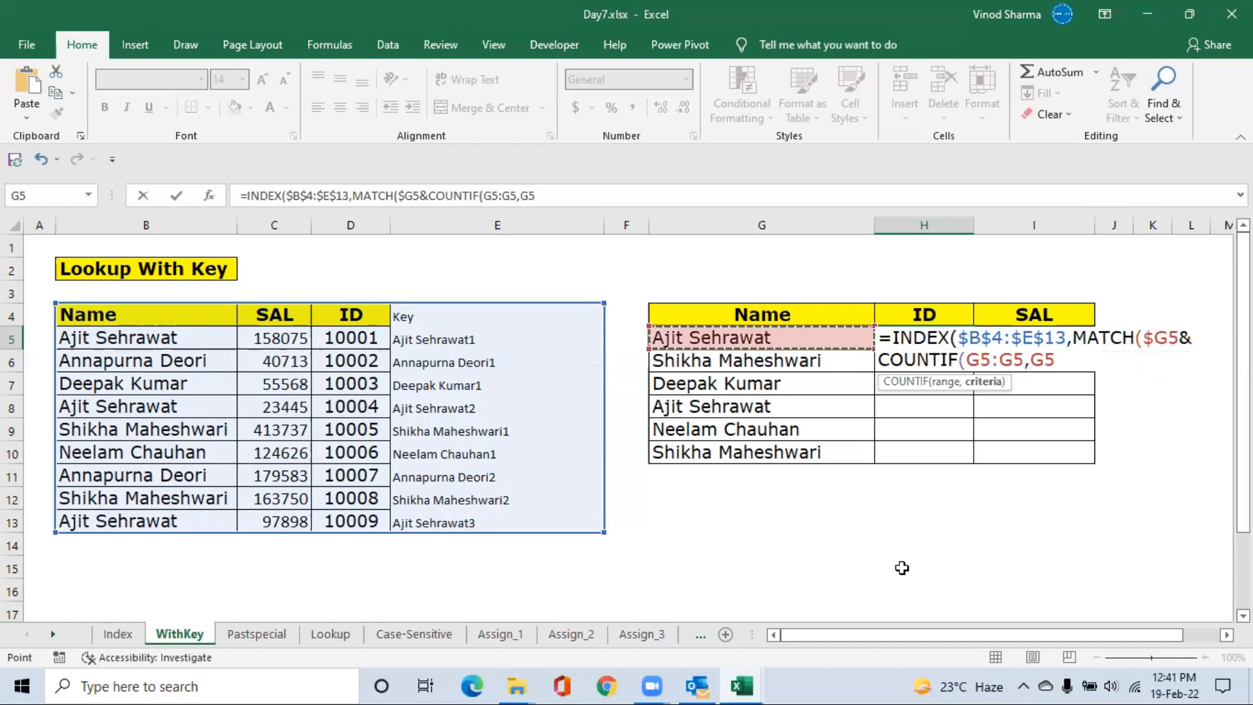
type(")")
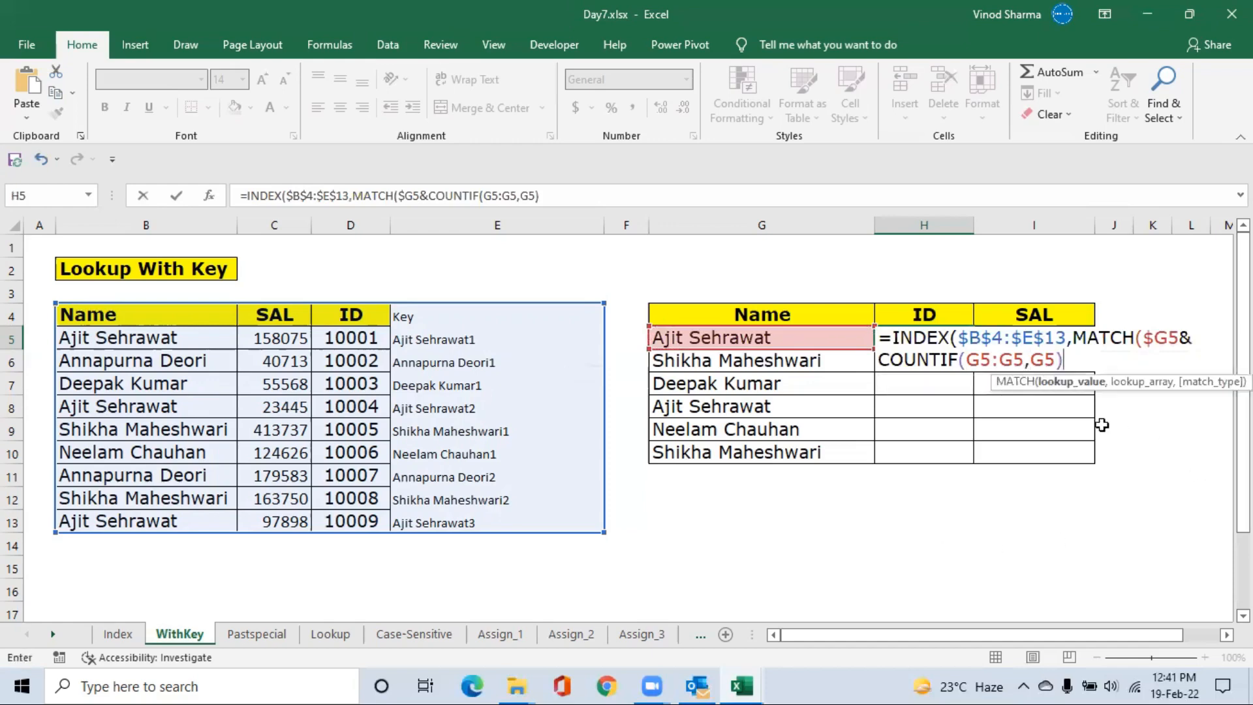
Change the COUNTIF range to the expanding reference $G$5:$G5.
key("F2")
key("Left")
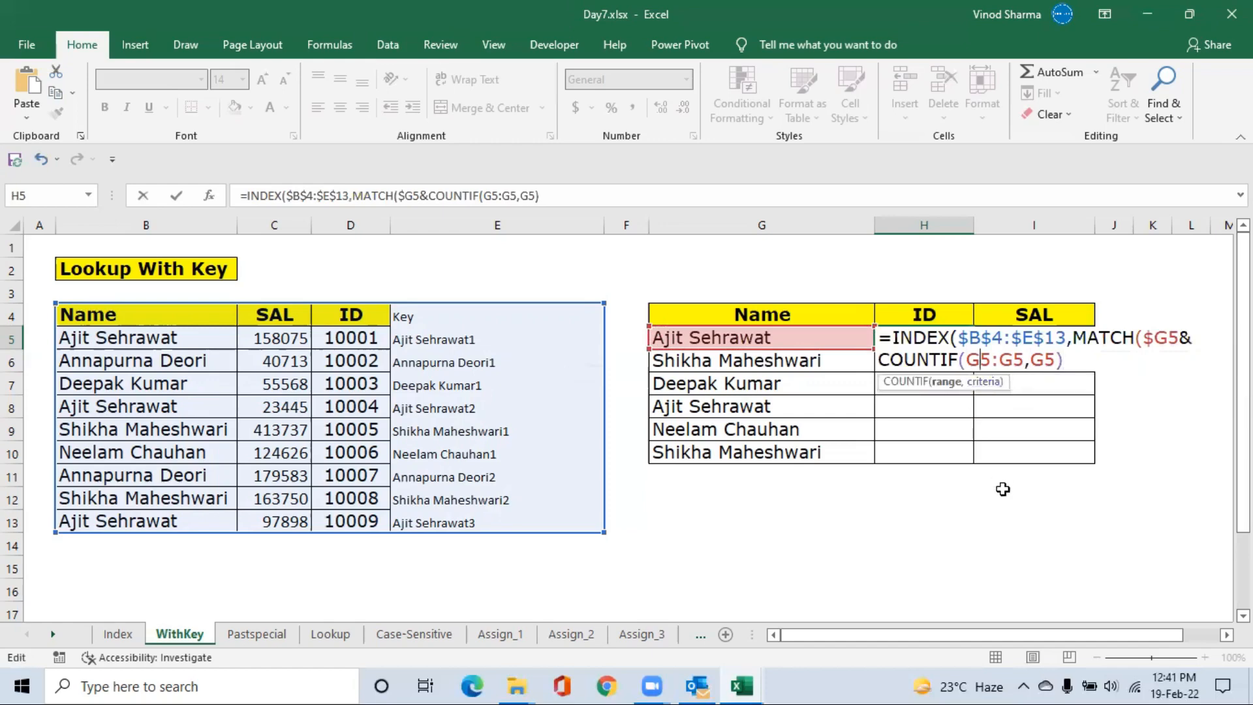
key("F4")
key("Right")
key("Right")
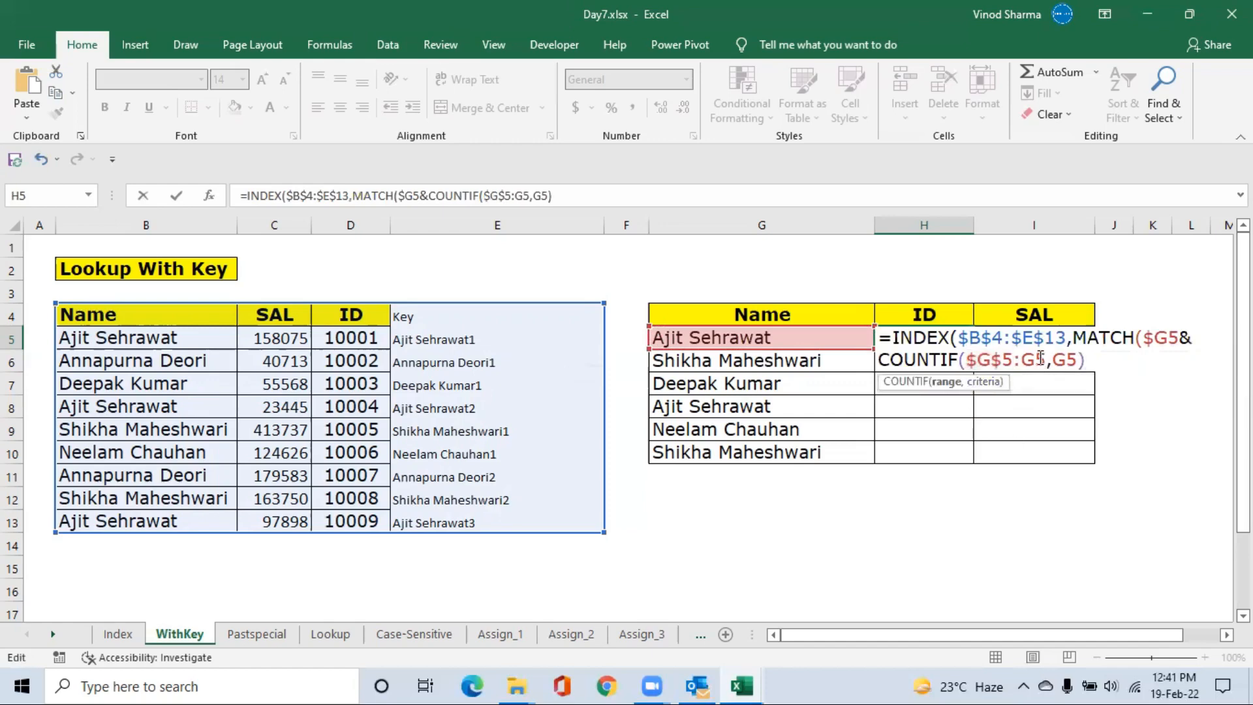
key("F4")
key("F4")
key("F4")
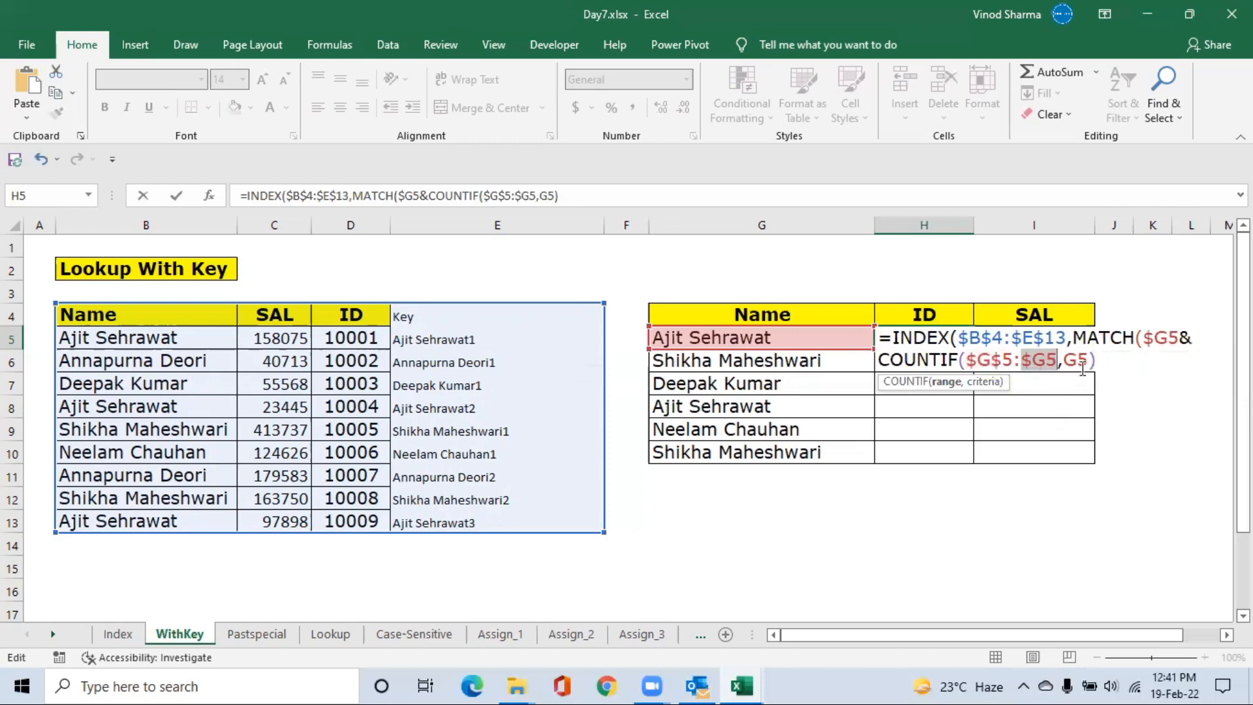
Lock the column of the COUNTIF criteria so that it reads $G5.
left_click(1083, 363)
key("F4")
key("F4")
key("F4")
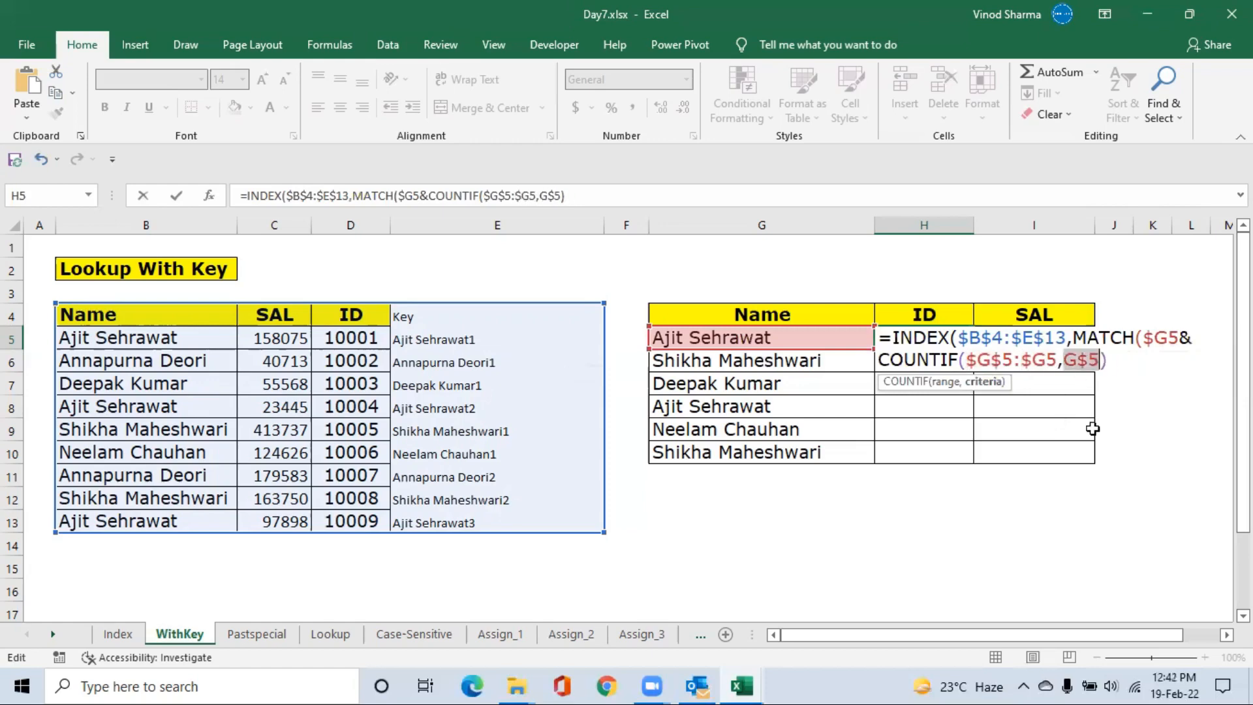
key("Right")
key("Right")
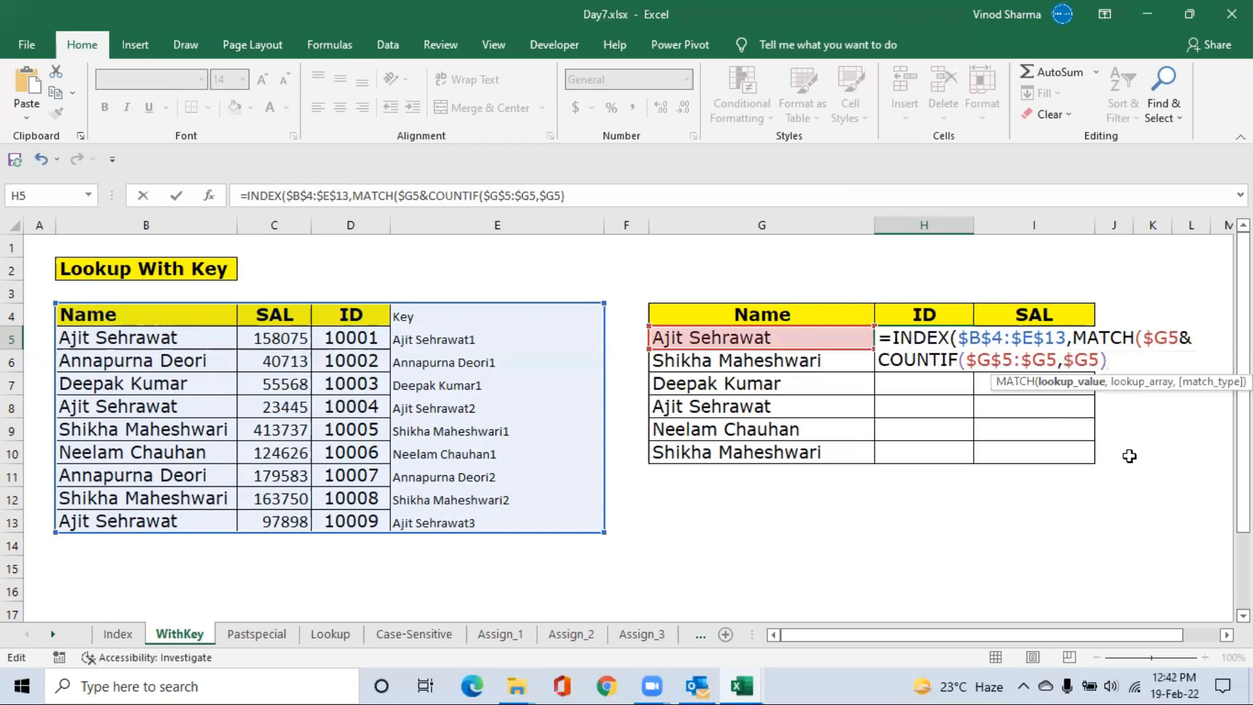
Use the Key column E4:E13 as the lookup array of the row MATCH.
type(",")
left_click(434, 315)
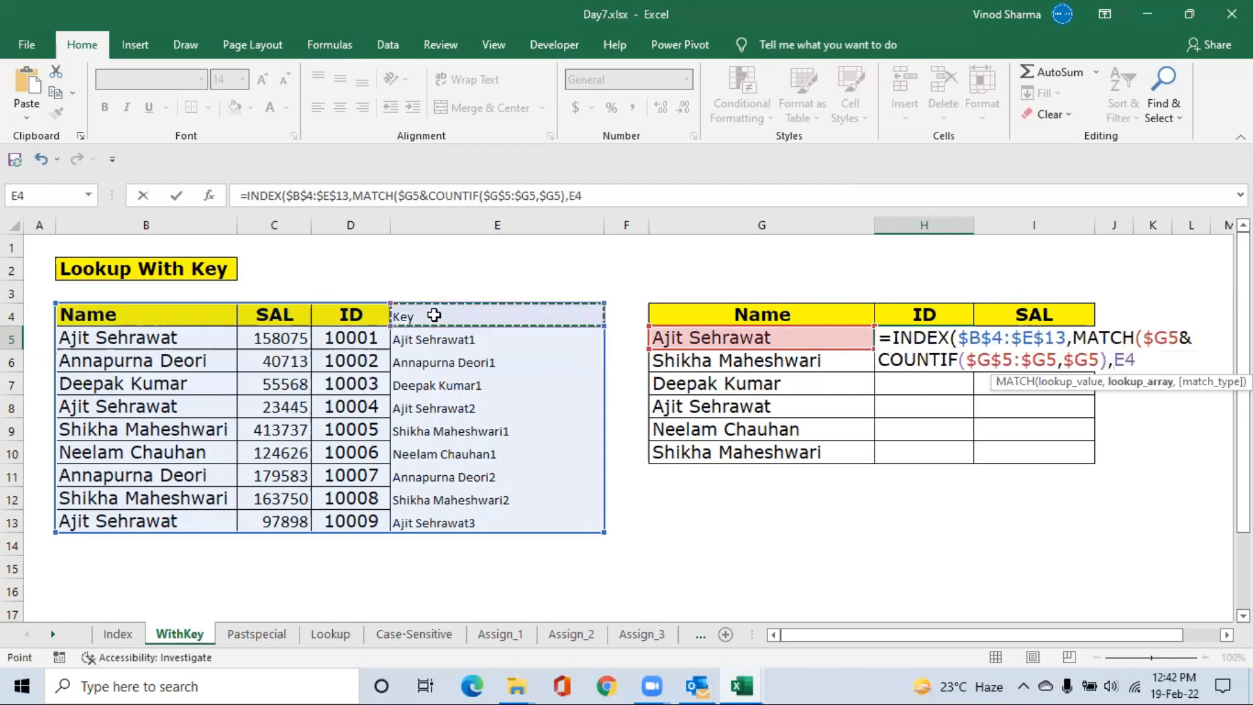
key("ctrl+shift+Down")
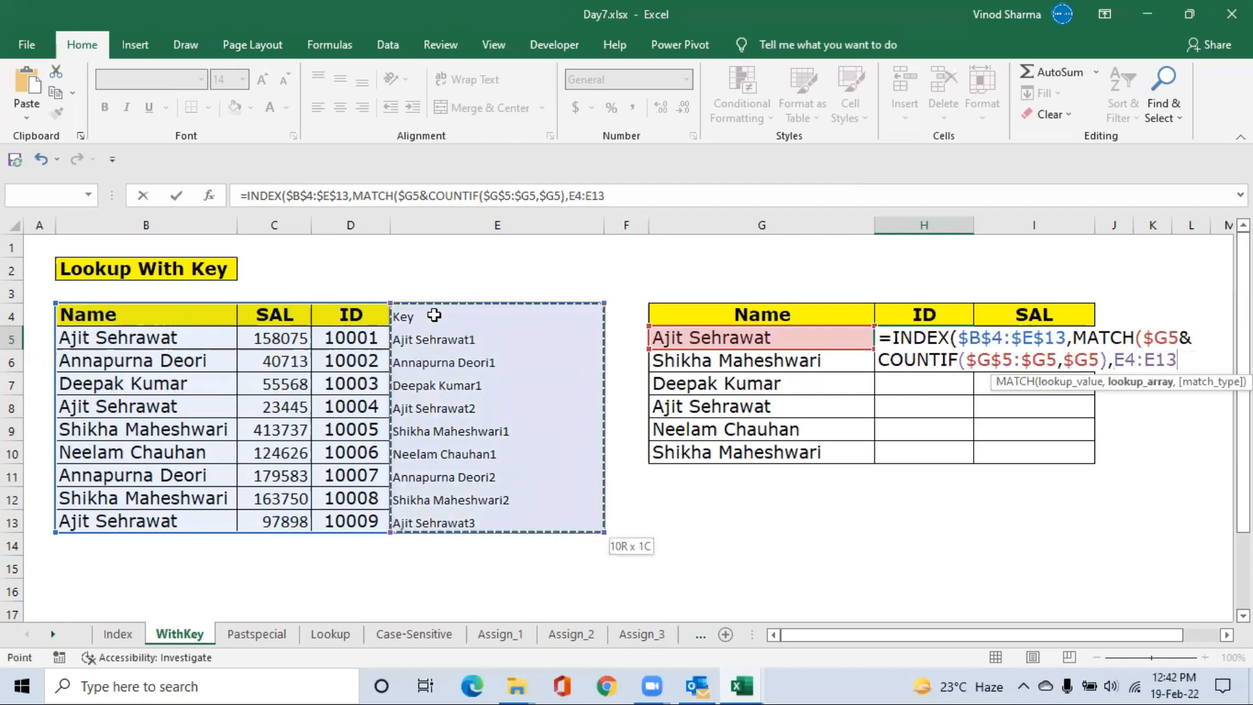
key("F5")
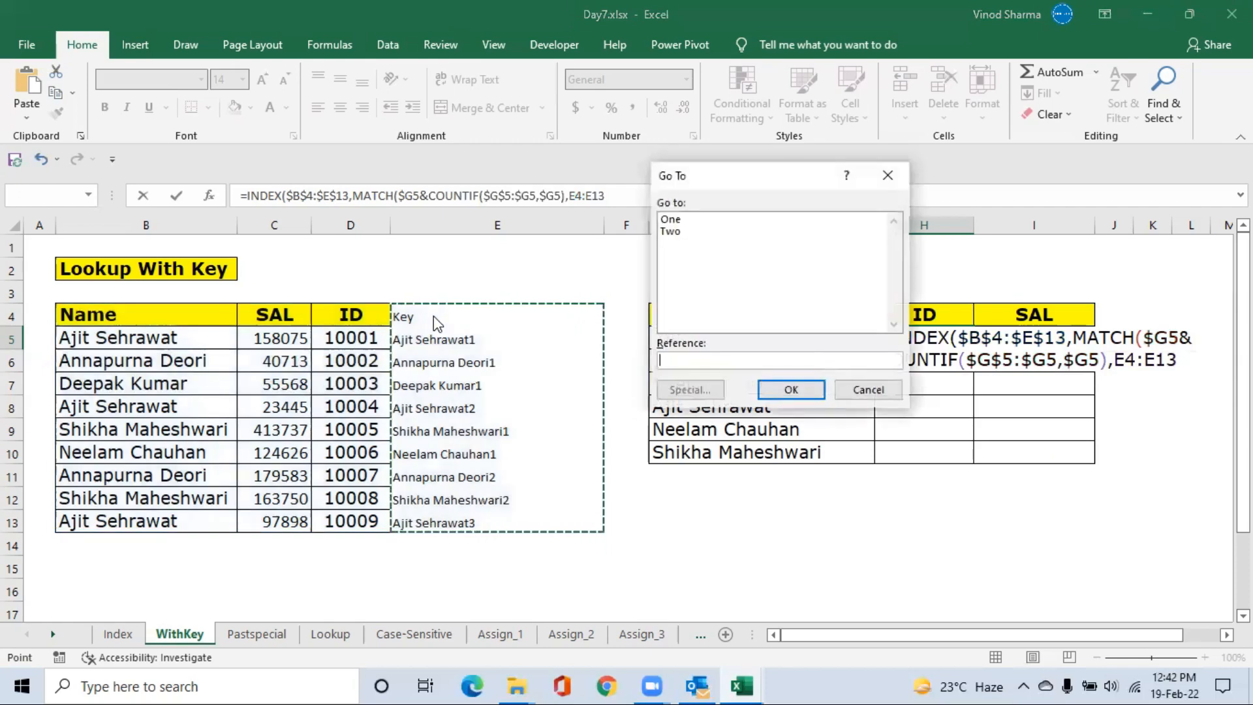
key("Return")
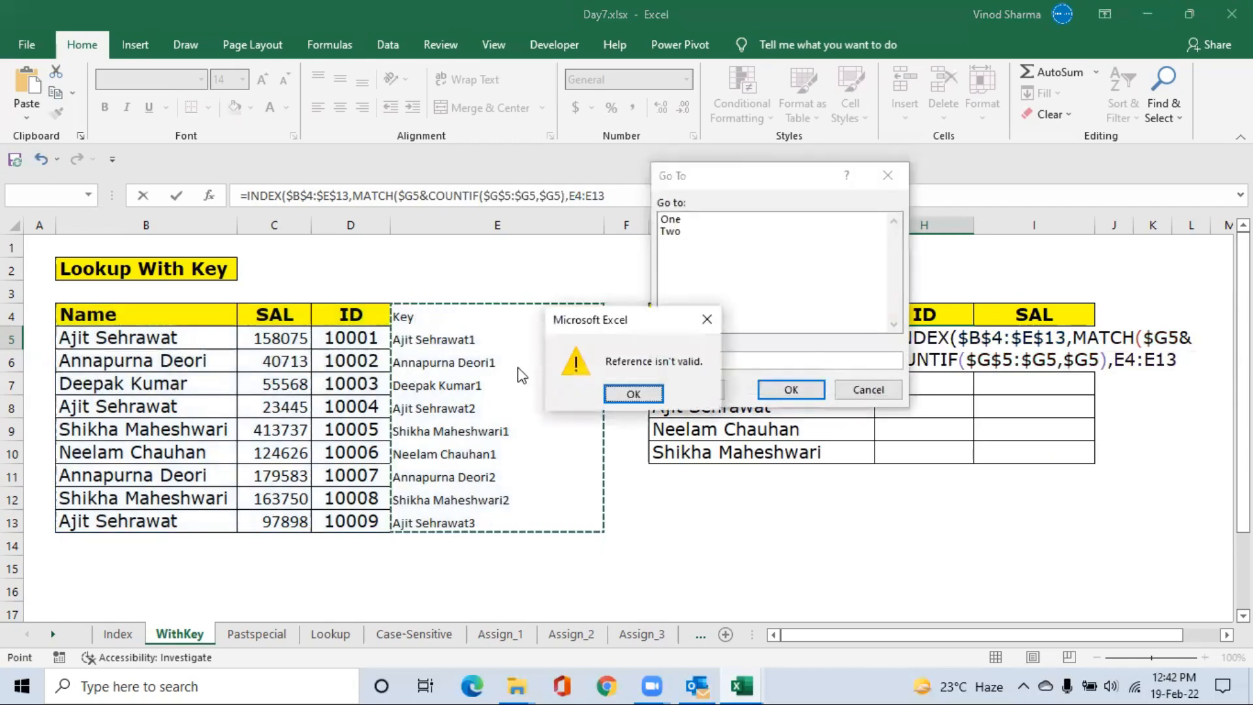
left_click(636, 385)
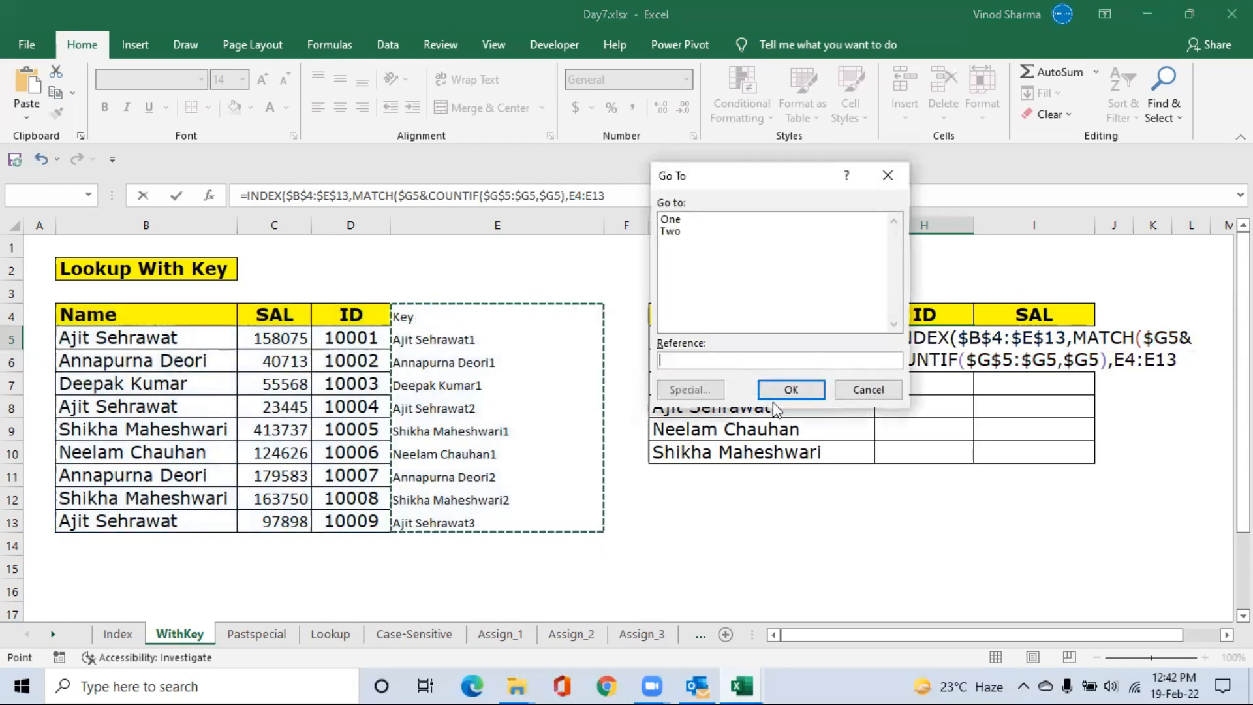
left_click(850, 393)
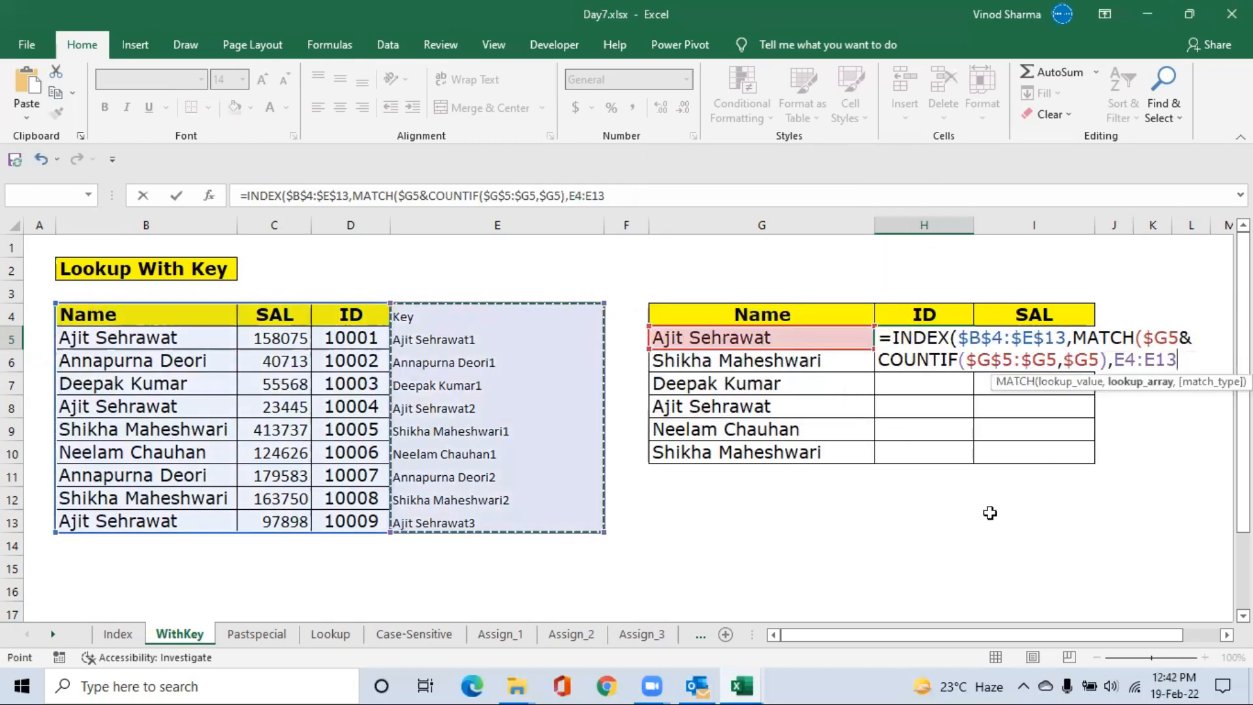
Make the MATCH lookup array absolute as $E$4:$E$13 and set the match type to 0.
key("F4")
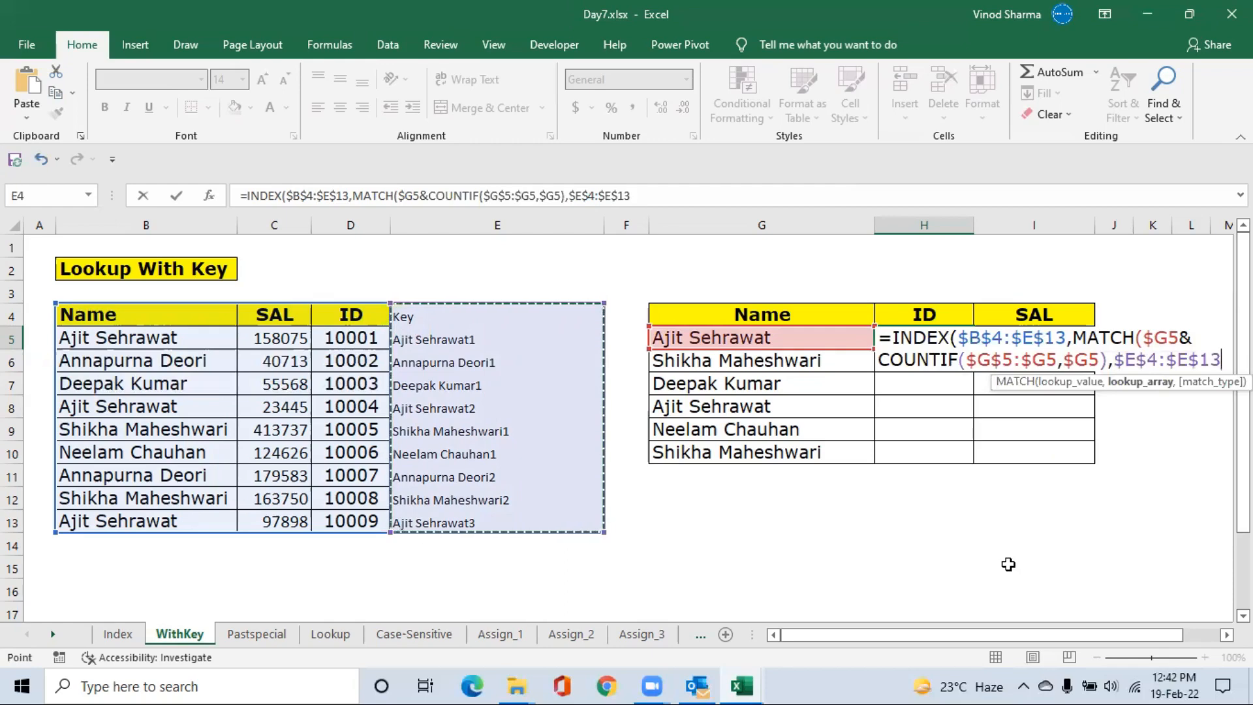
type(",0")
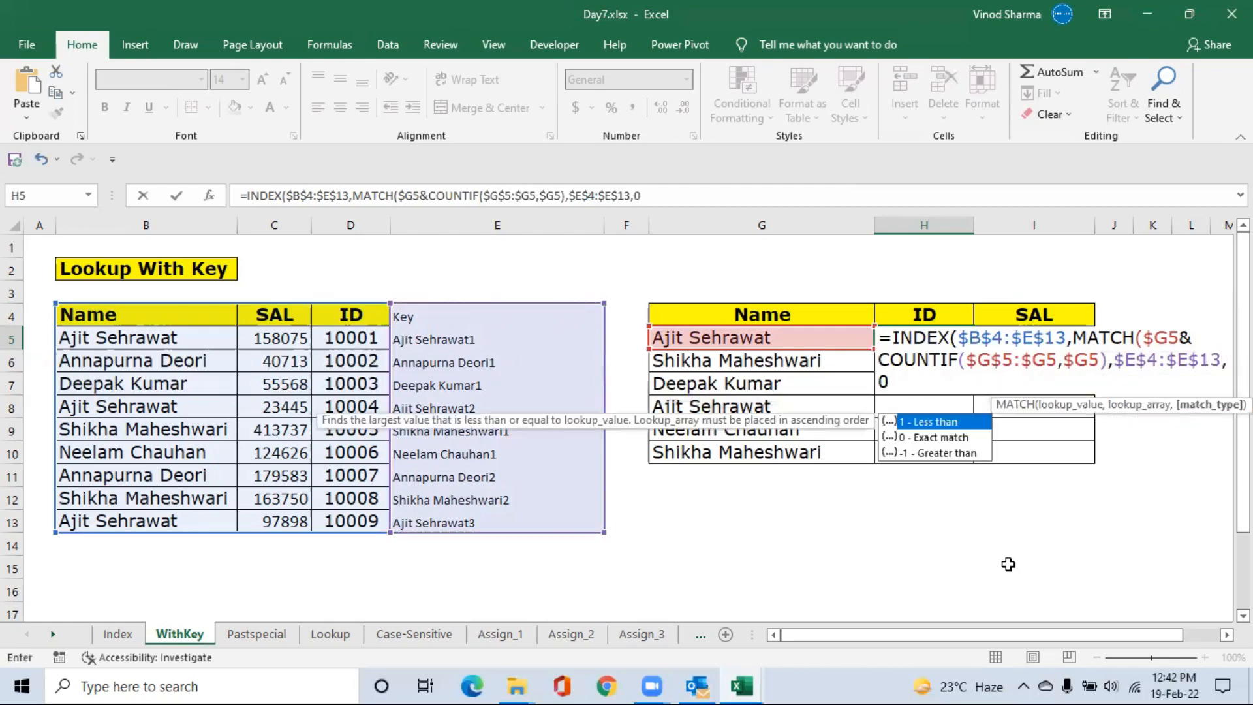
Close the row MATCH and start a second MATCH for the column number with the ID header H$4 as lookup value.
type("),")
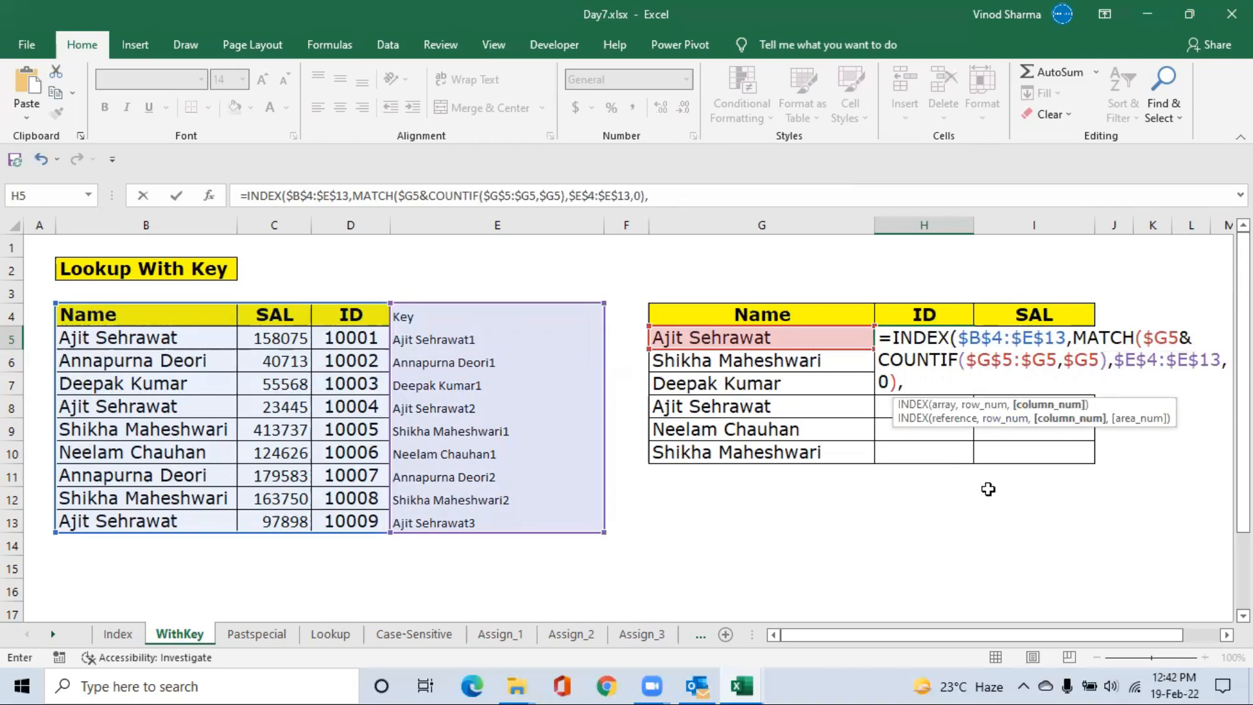
type("mat")
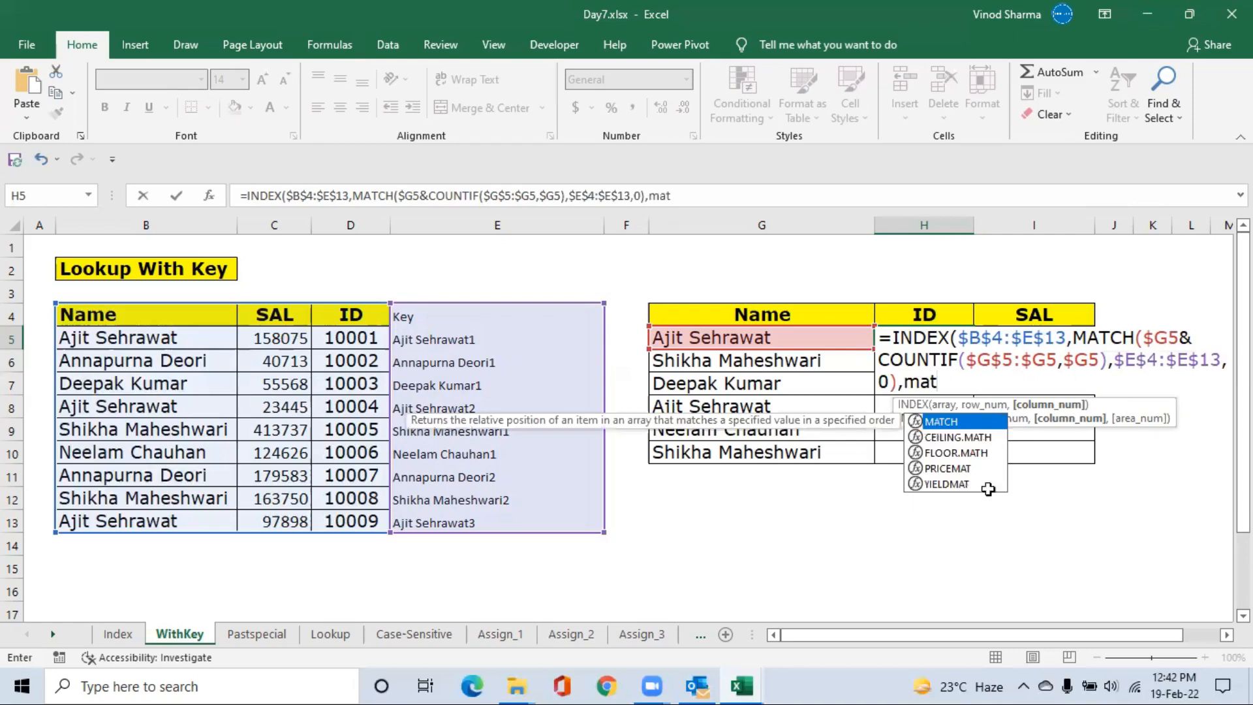
key("Tab")
key("Up")
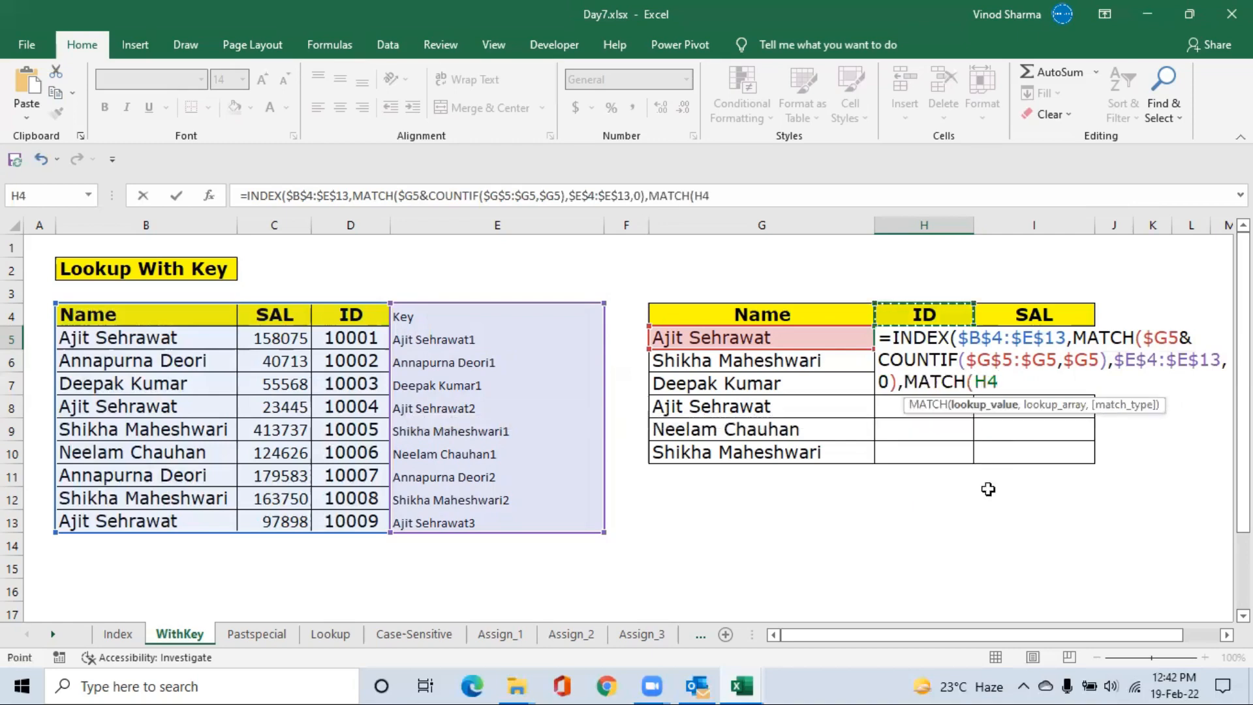
key("F4")
key("F4")
type(",")
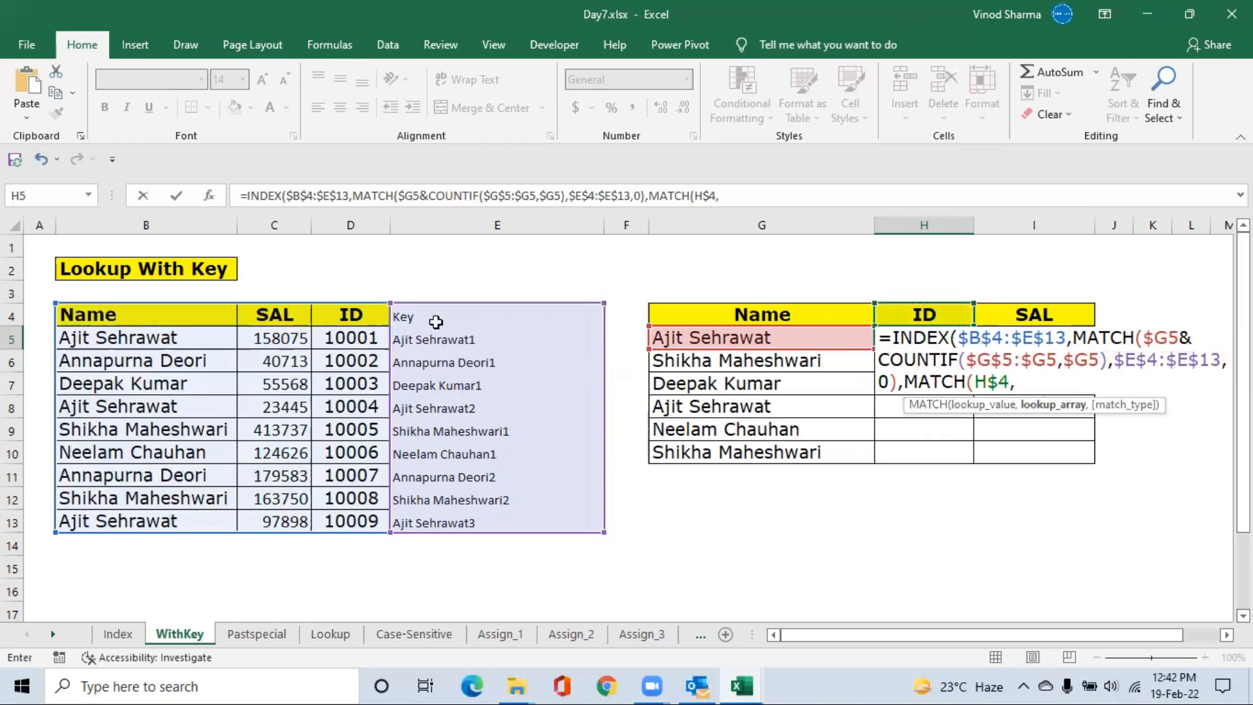
Use the header row $B$4:$E$4 as the column MATCH's lookup array with match type 0, and enter the completed formula.
left_click(170, 315)
key("ctrl+shift+Right")
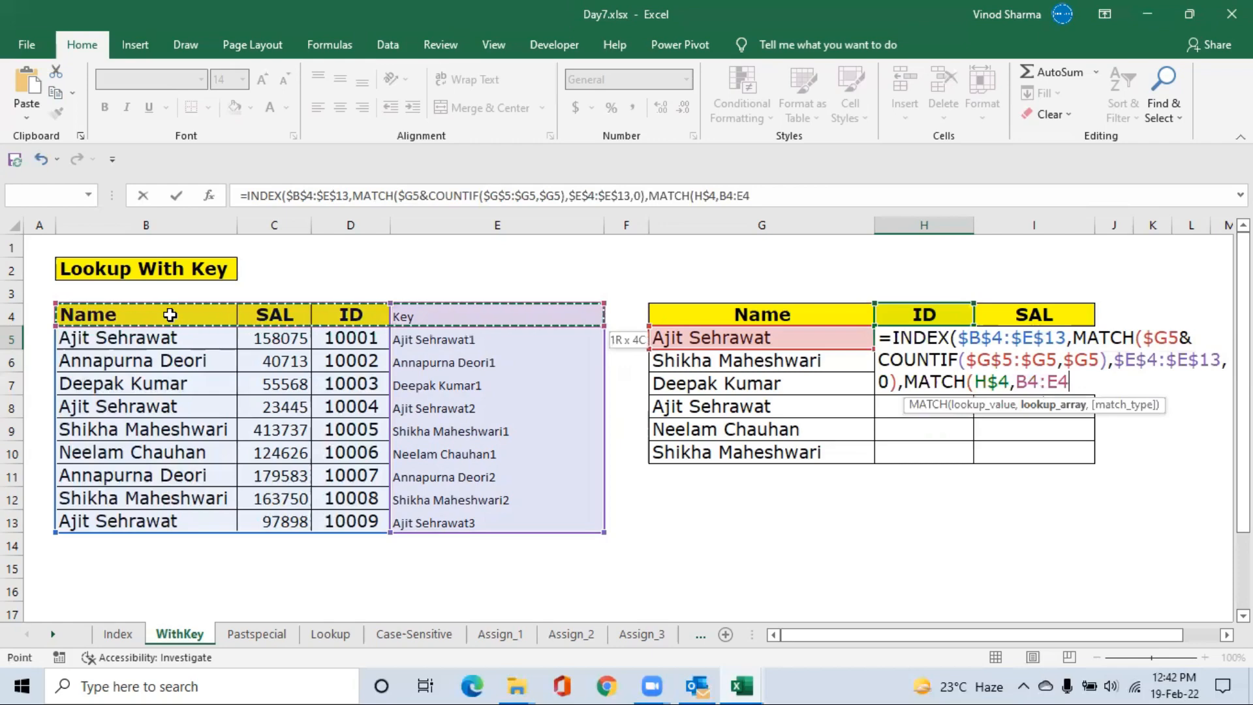
key("F5")
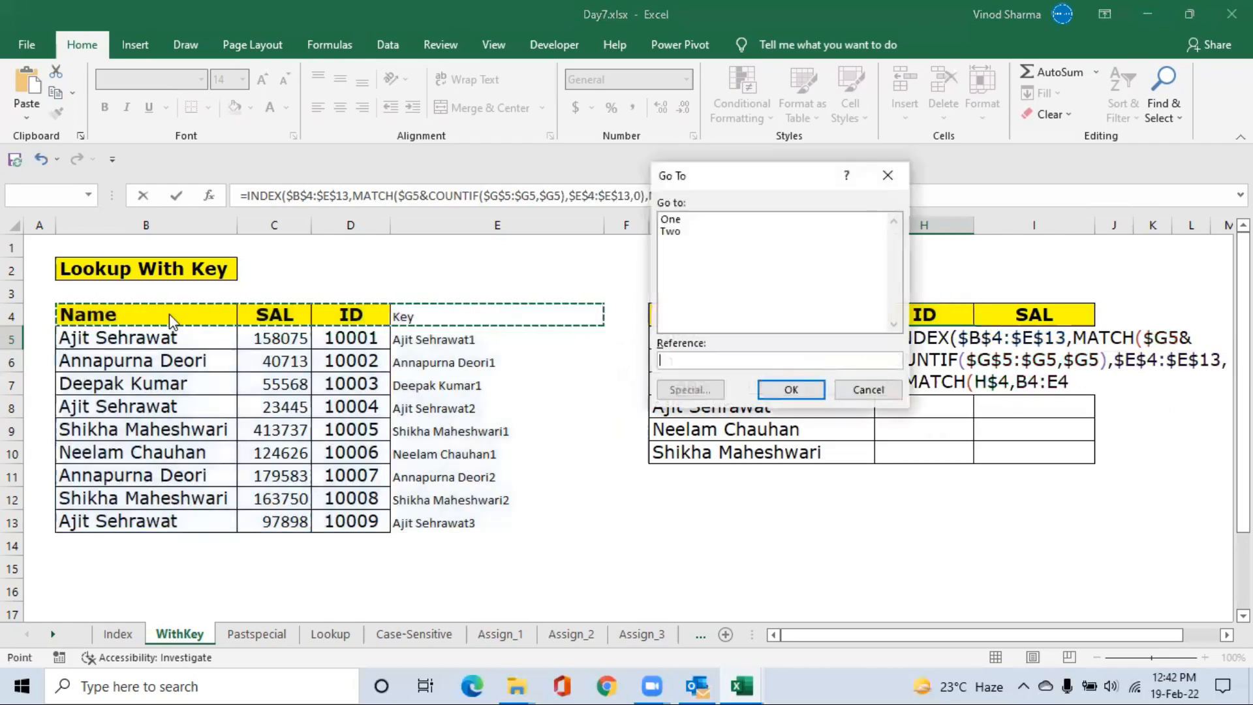
left_click(863, 391)
key("F4")
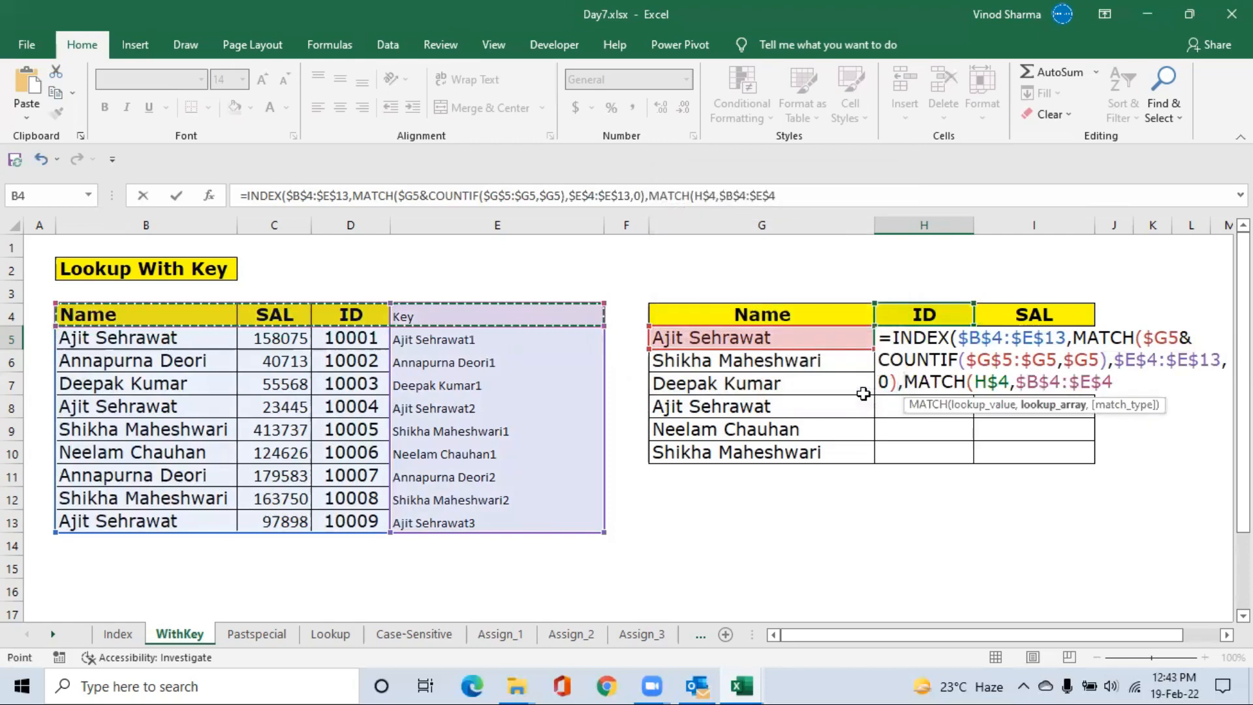
type(",0")
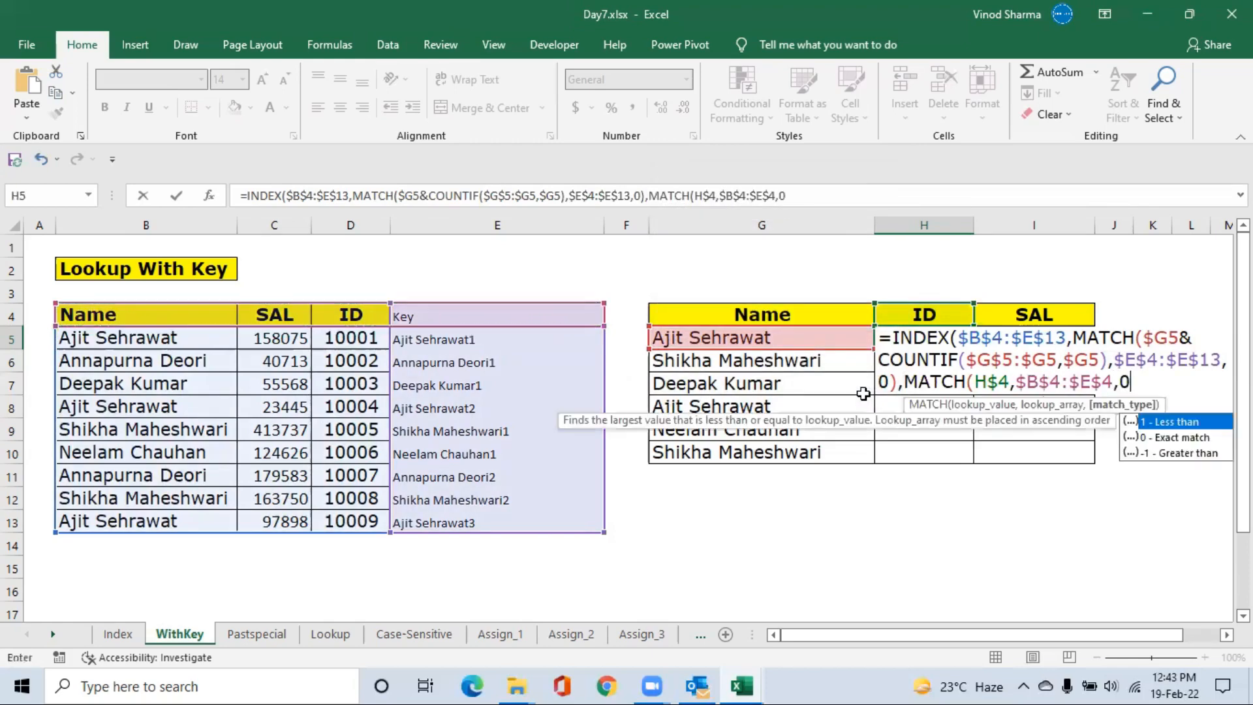
type("))")
key("Return")
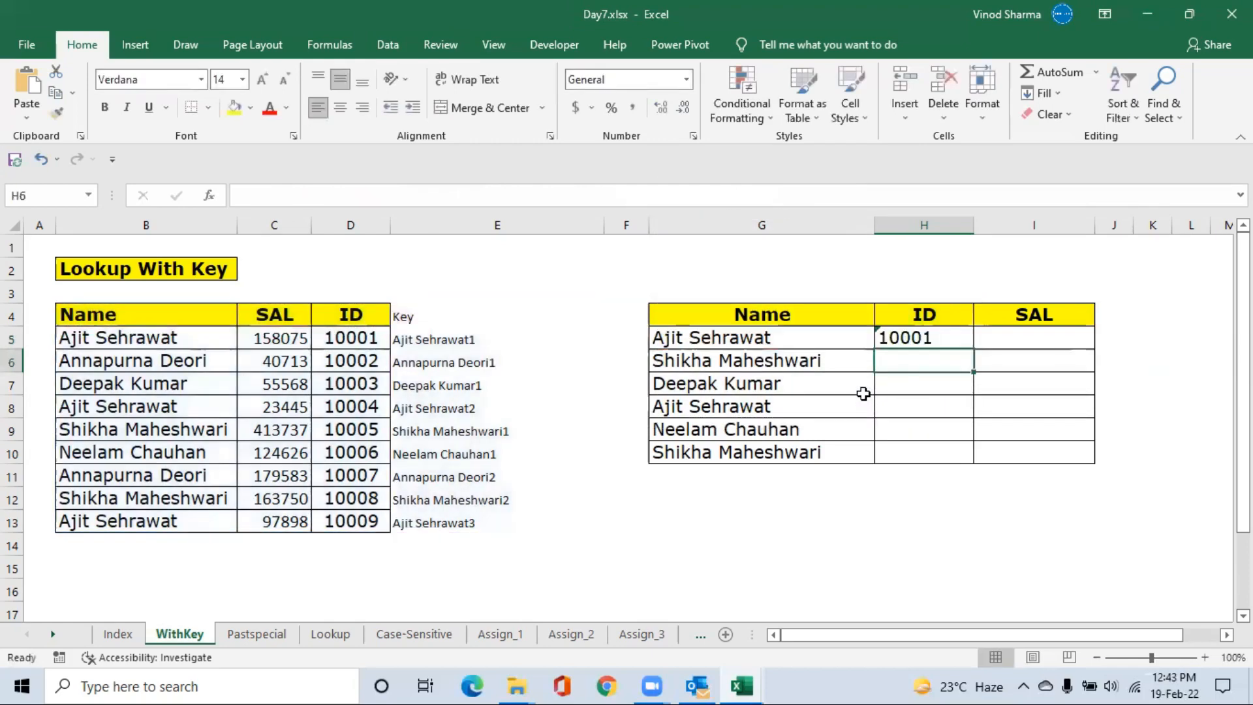
Fill the formula from H5 across and down through H5:I10 to complete the ID and SAL columns.
key("Up")
key("shift+Right")
key("shift+Down")
key("shift+Down")
key("shift+Down")
key("shift+Down")
key("shift+Down")
key("shift+Down")
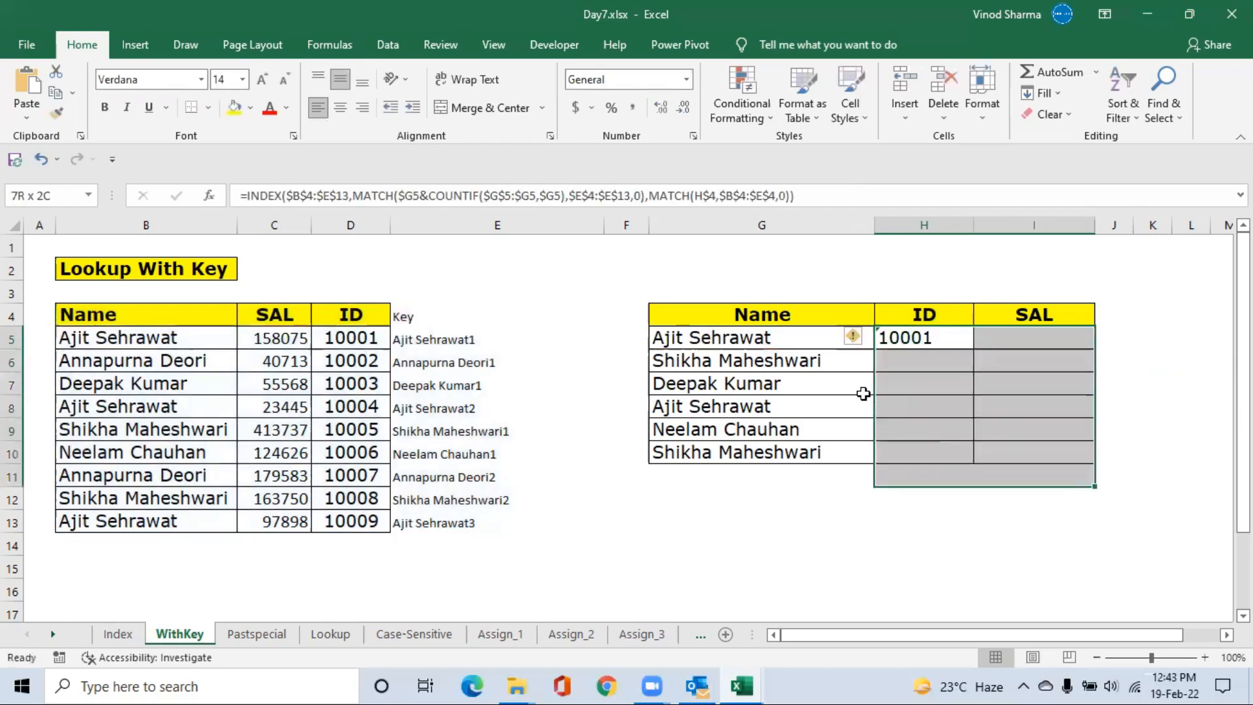
key("shift+Up")
key("ctrl+r")
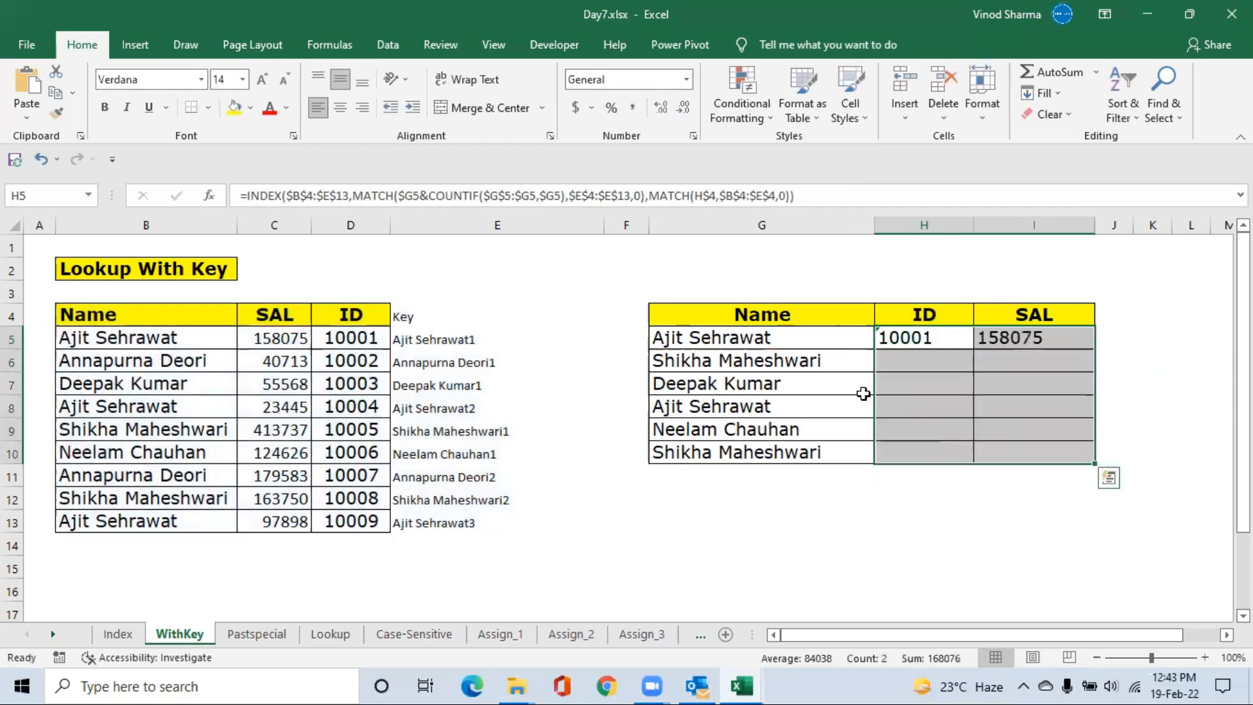
key("ctrl+d")
key("Left")
key("Right")
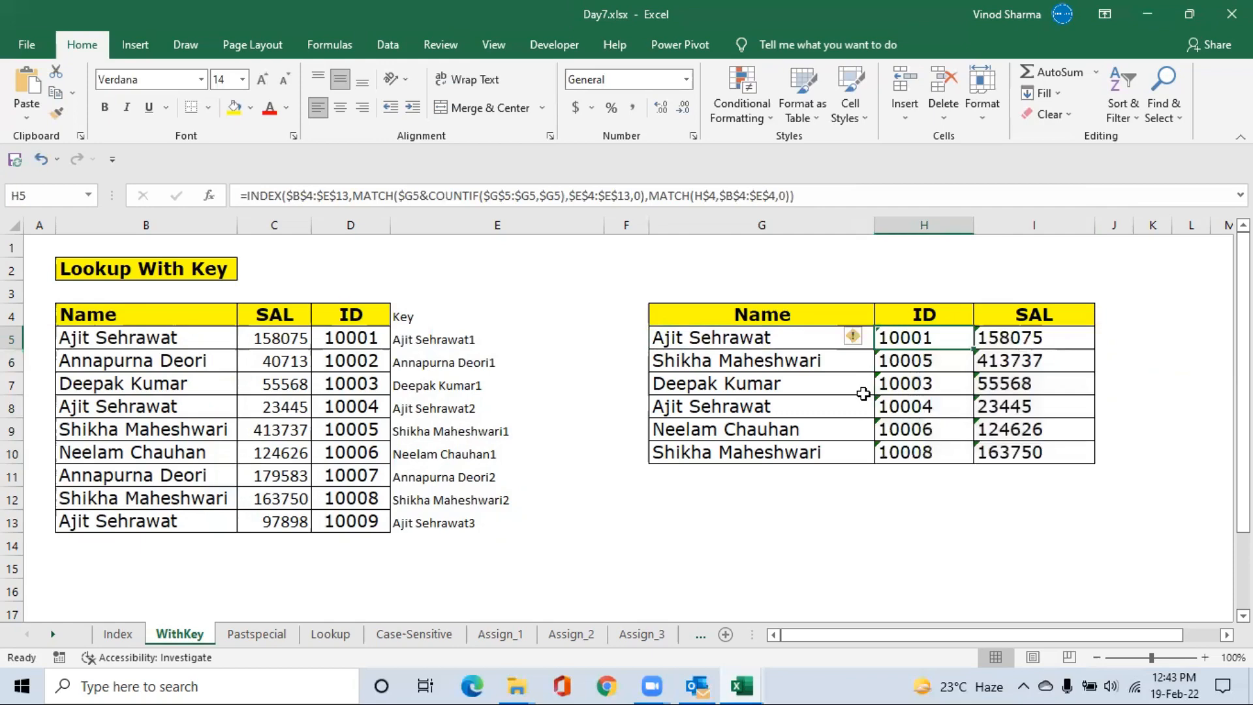